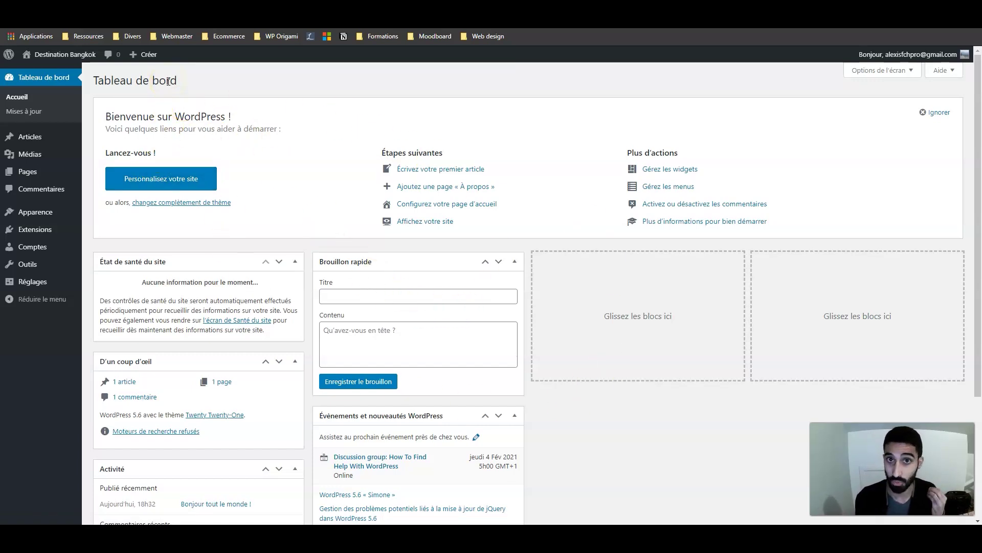
View the public front page of the Destination Bangkok site down to its footer
click(60, 54)
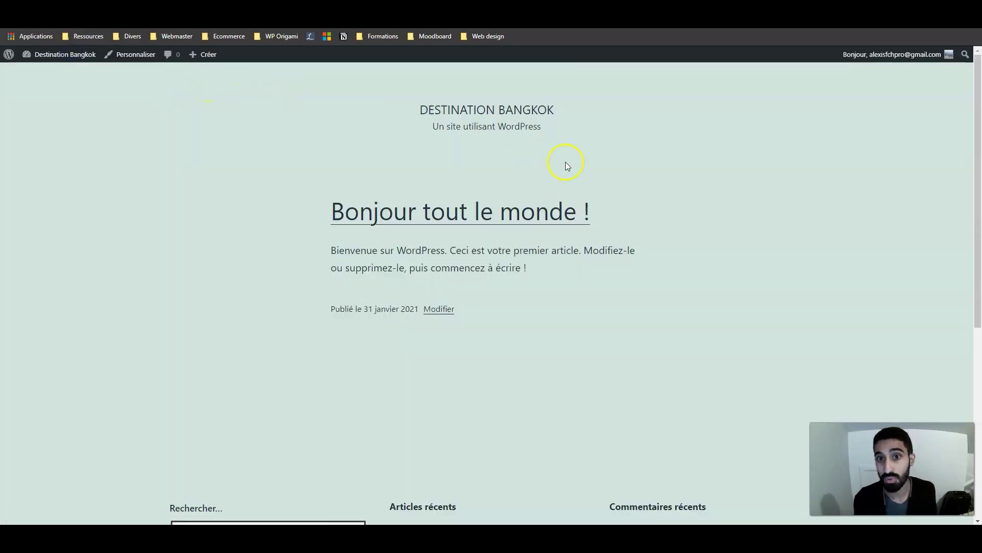
scroll(447, 149, down, 6)
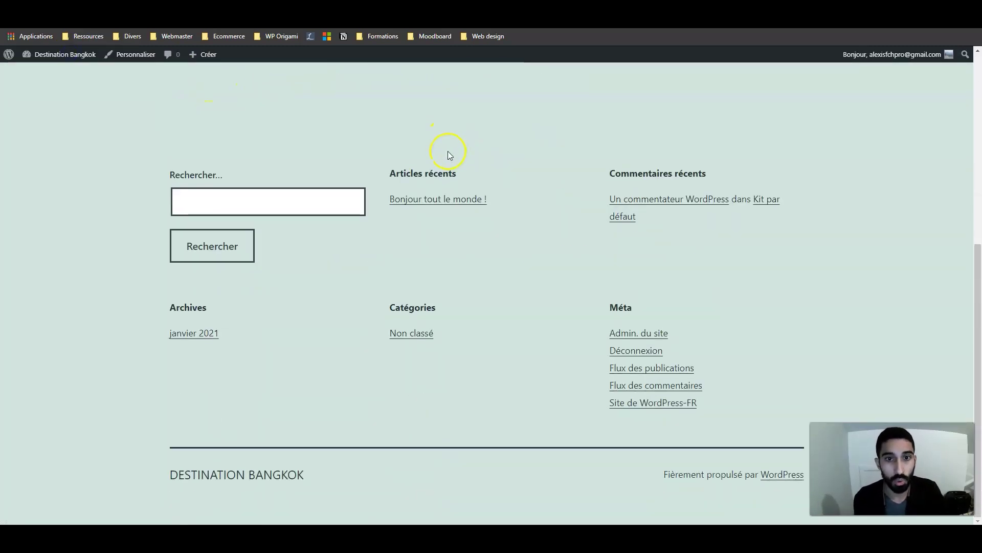
scroll(447, 151, up, 6)
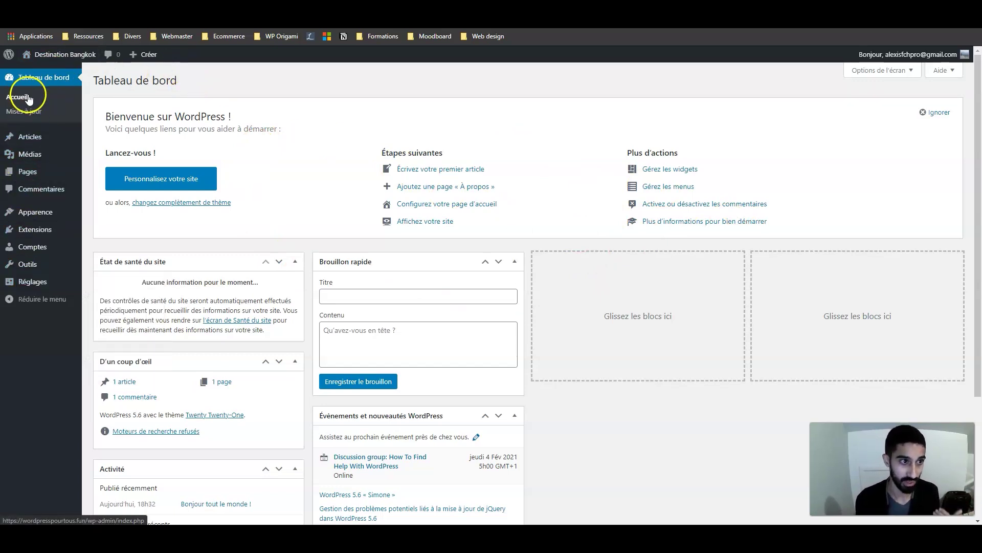
mouse_move(27, 137)
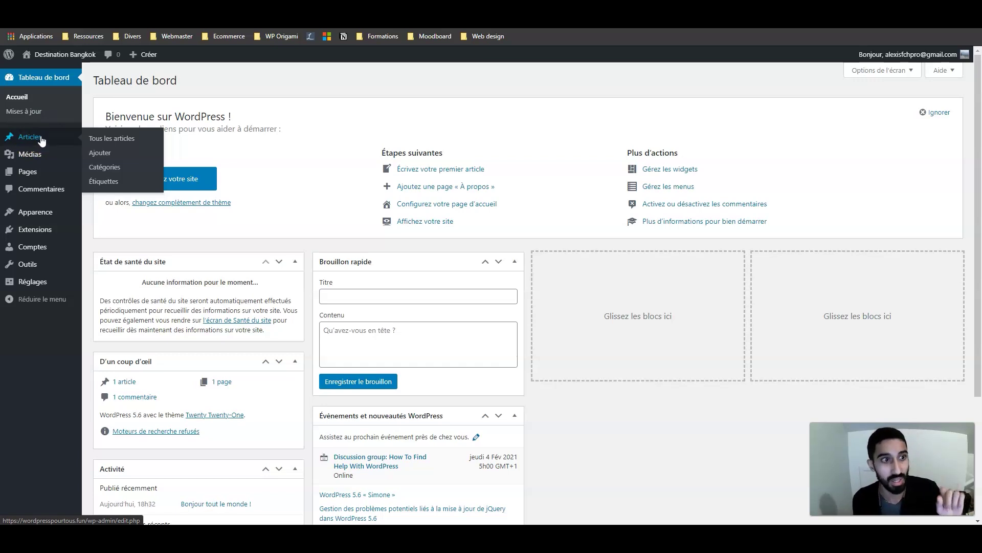
click(34, 140)
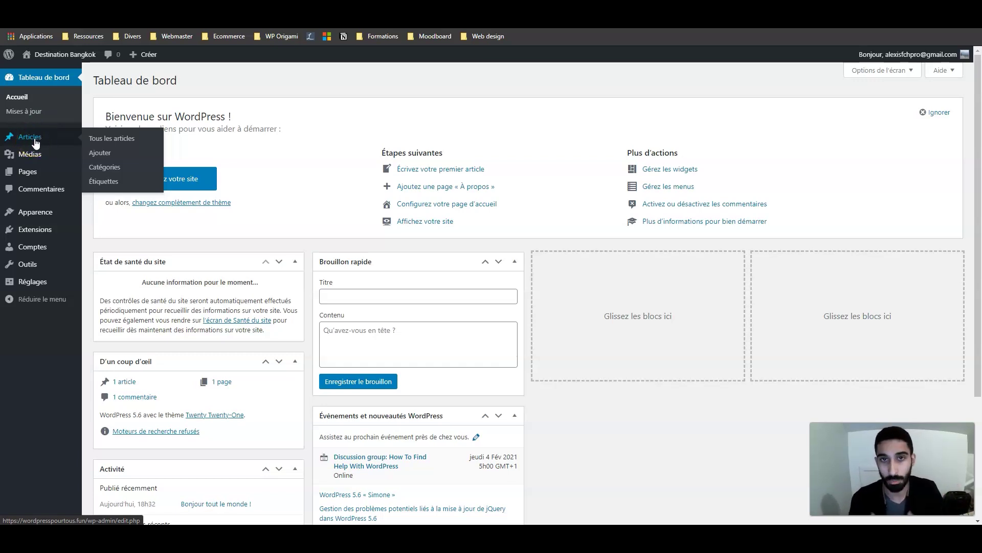
click(35, 142)
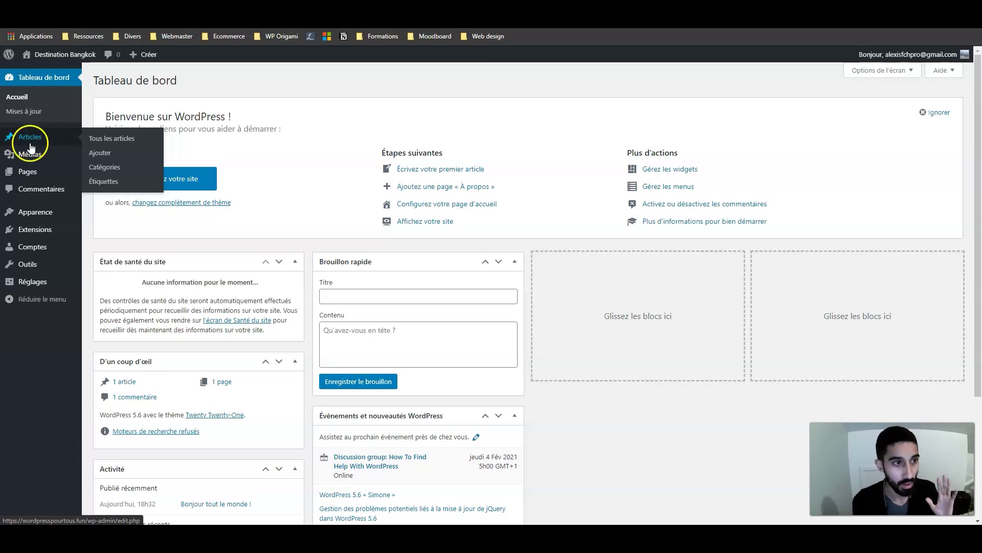
click(30, 162)
click(28, 173)
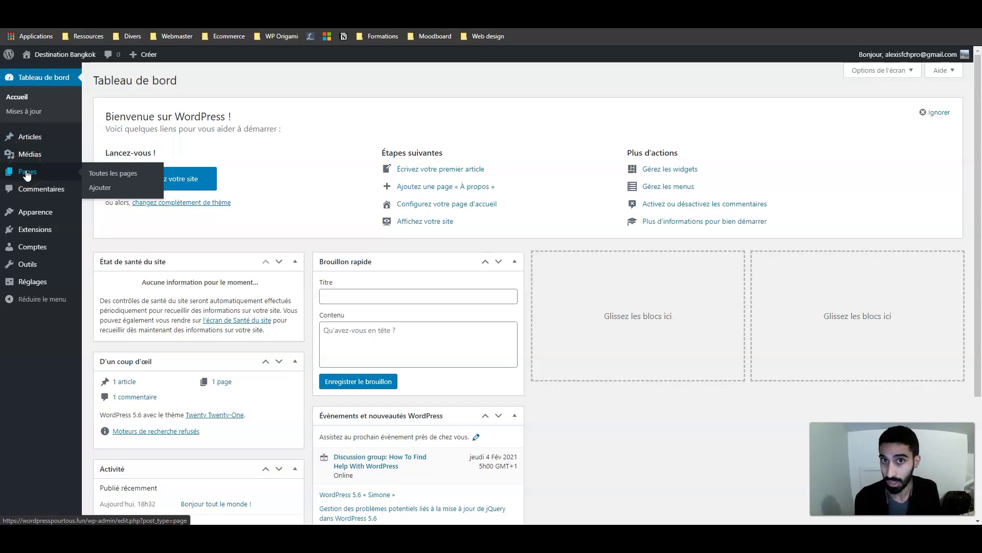
click(28, 175)
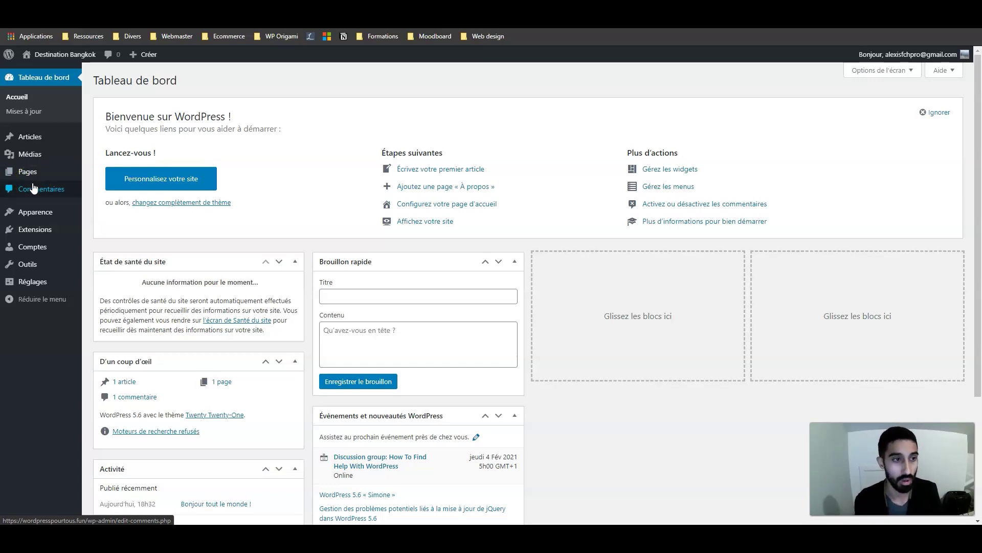
click(34, 210)
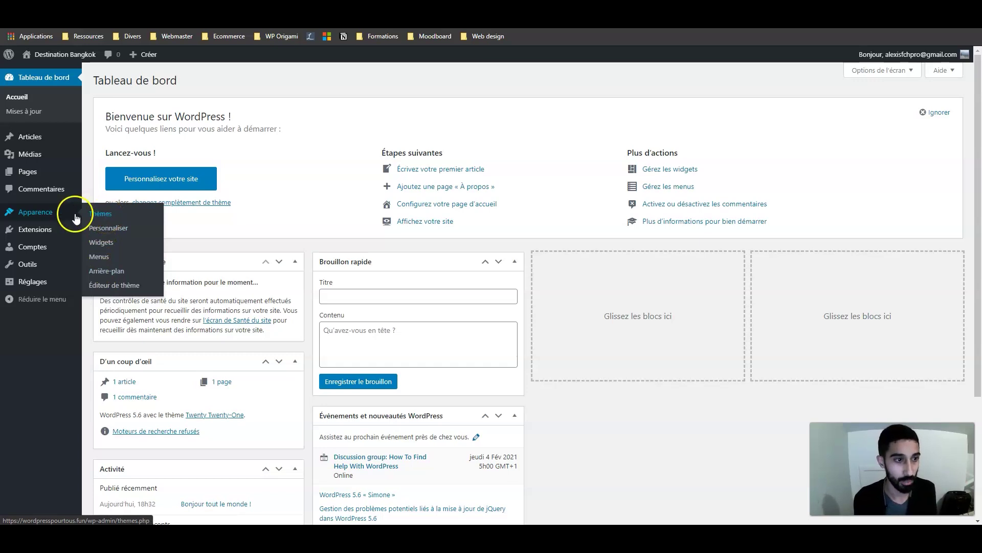
mouse_move(40, 236)
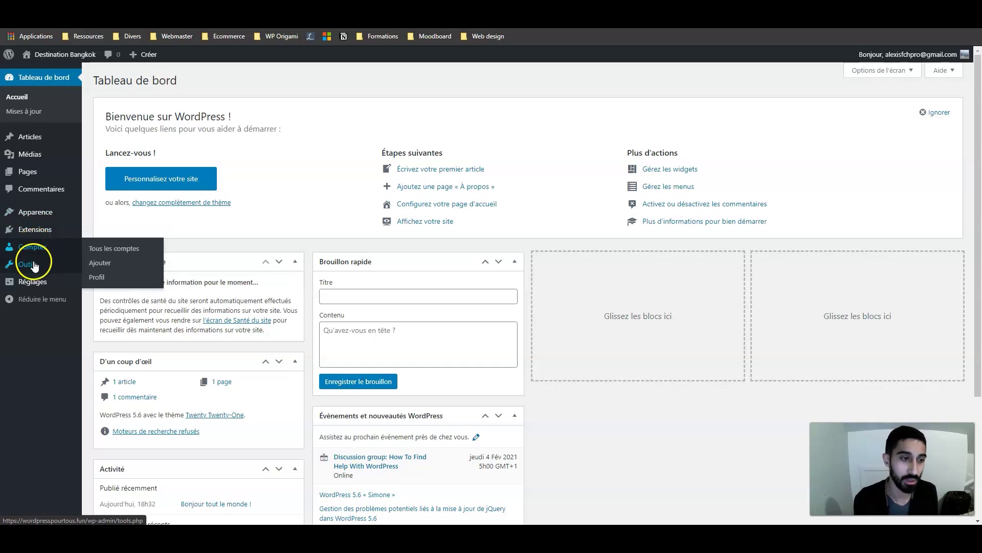
Open the general settings and review the site title, tagline, web addresses, language, time zone and date formats
click(37, 283)
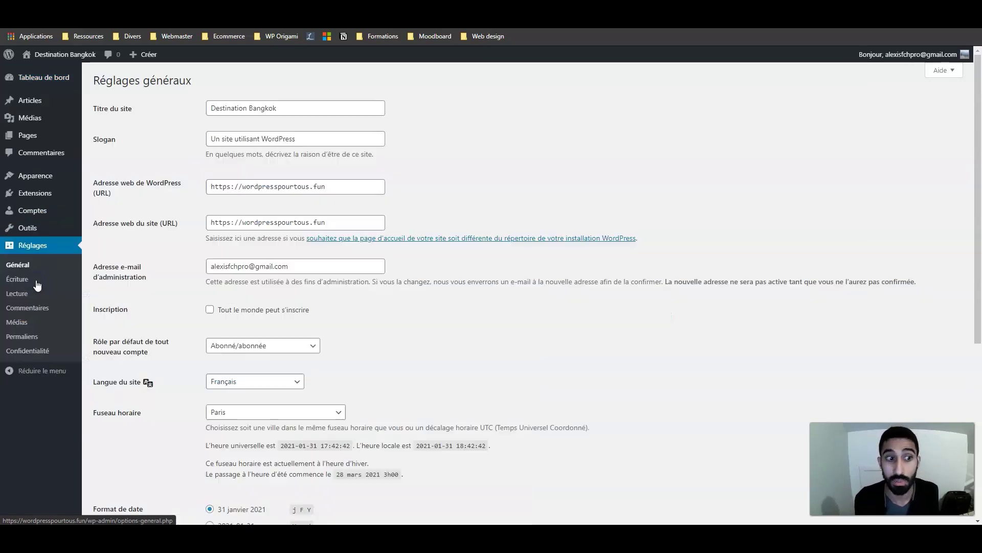
click(51, 279)
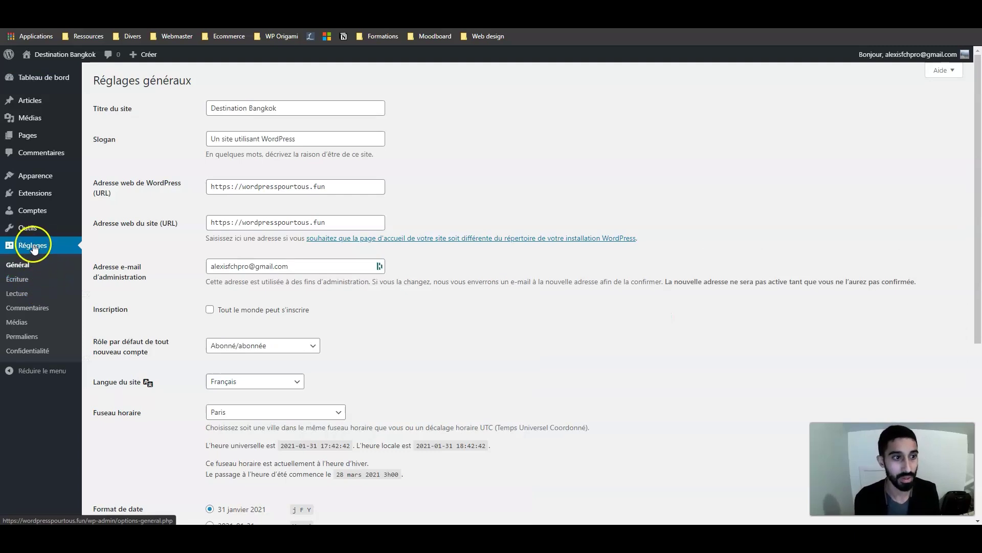
triple_click(289, 104)
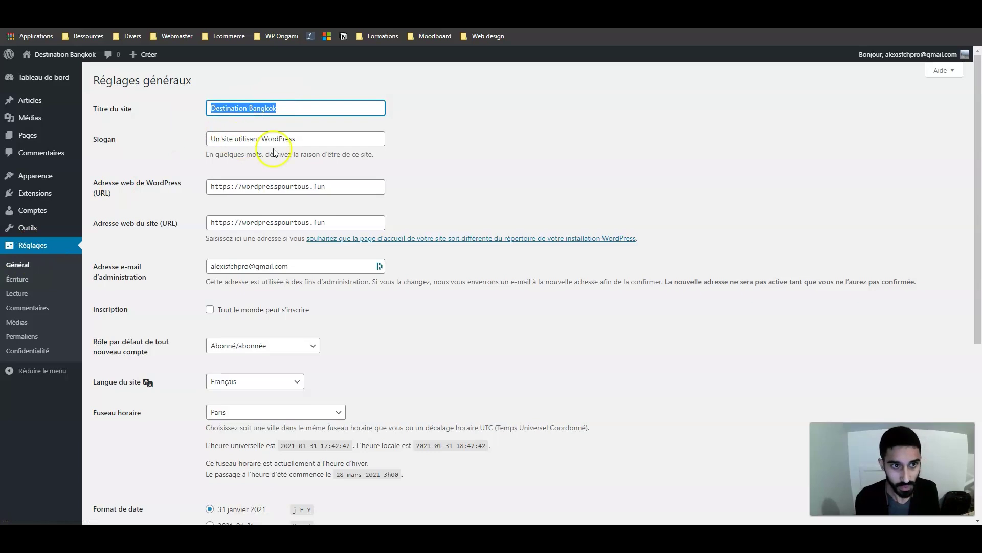
drag(314, 139, 167, 147)
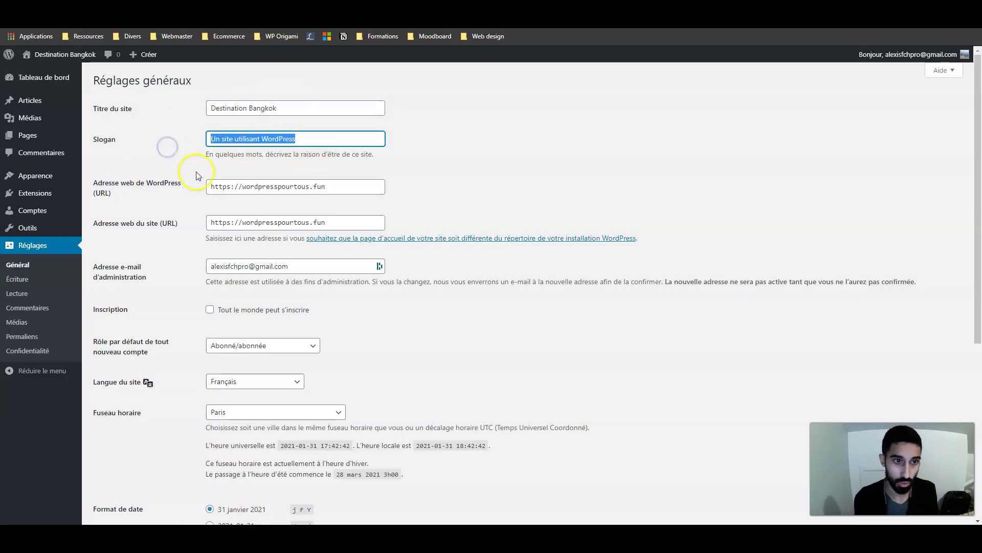
drag(223, 187, 290, 185)
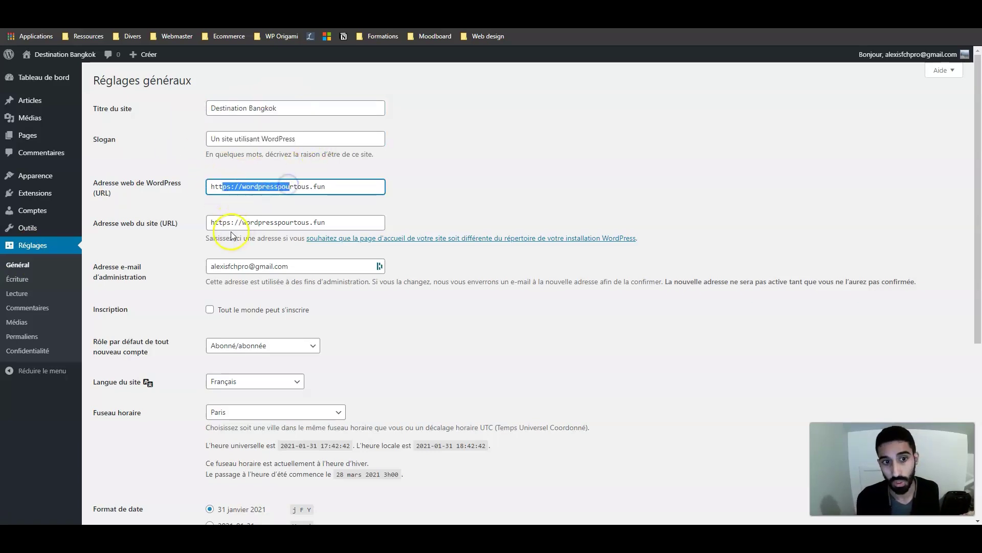
scroll(176, 168, down, 5)
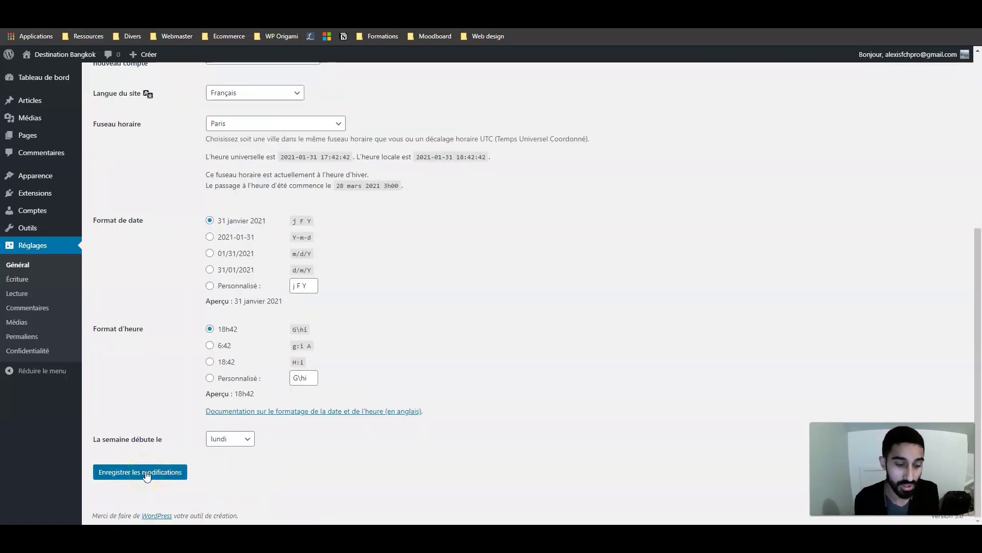
scroll(144, 473, up, 5)
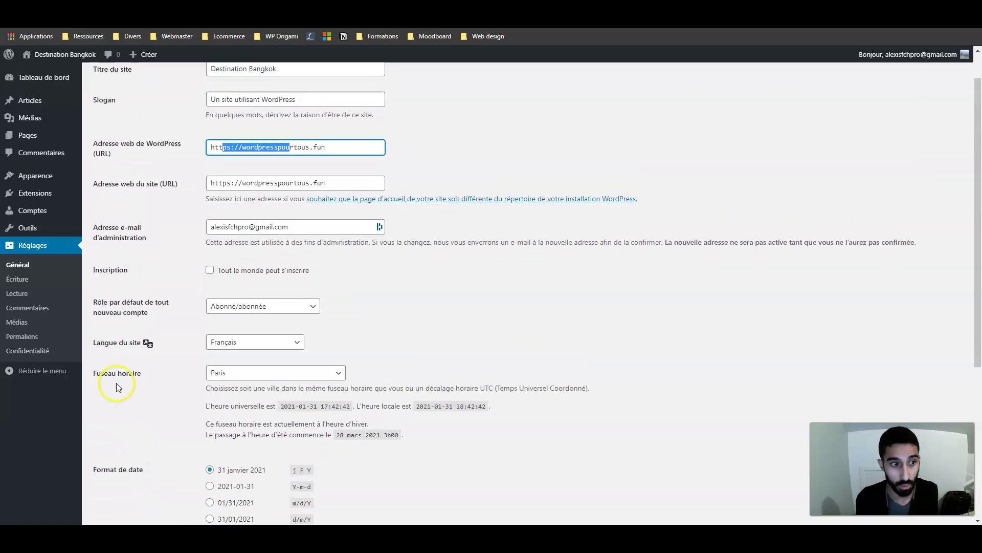
Set the permalink structure to "Titre de la publication" and save the changes
click(18, 309)
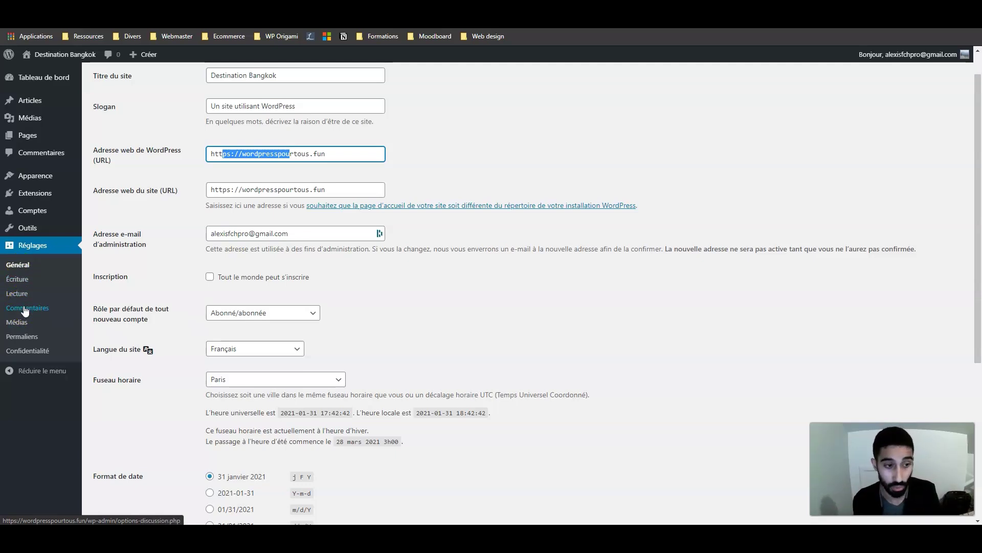
click(24, 338)
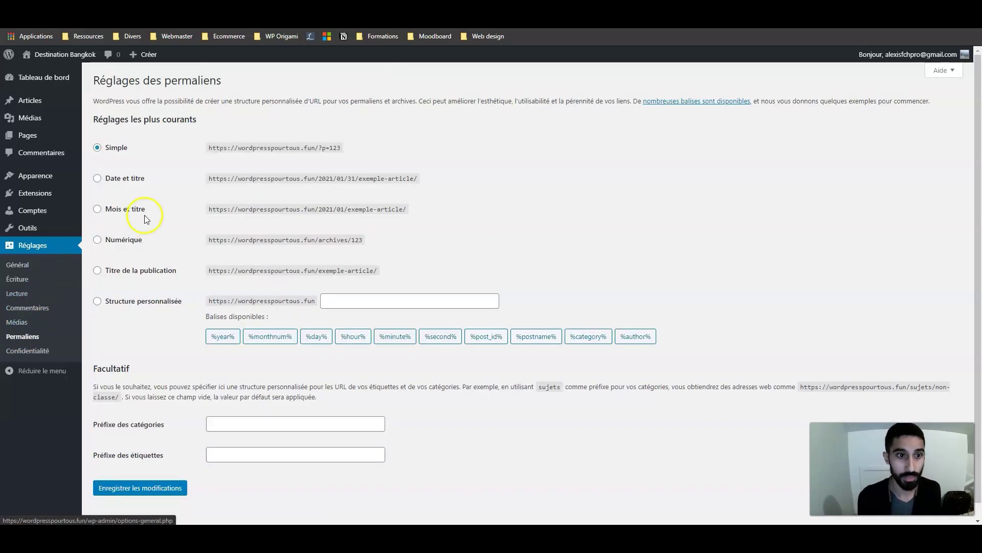
click(126, 274)
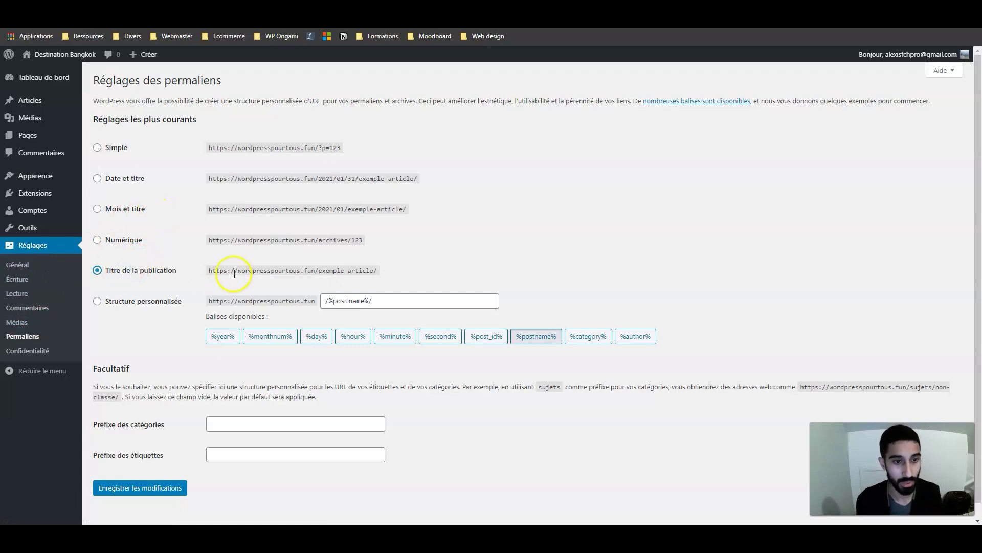
drag(209, 270, 372, 268)
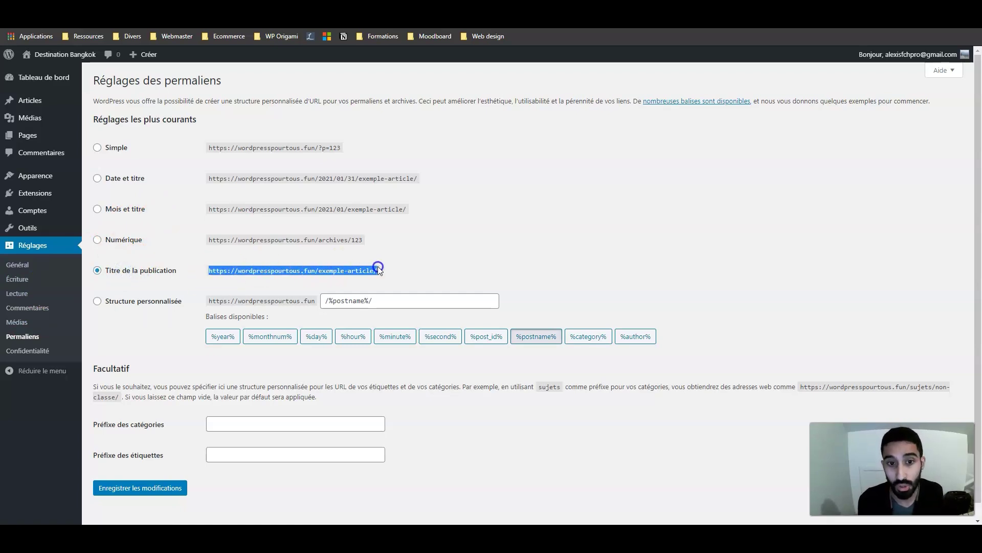
click(378, 268)
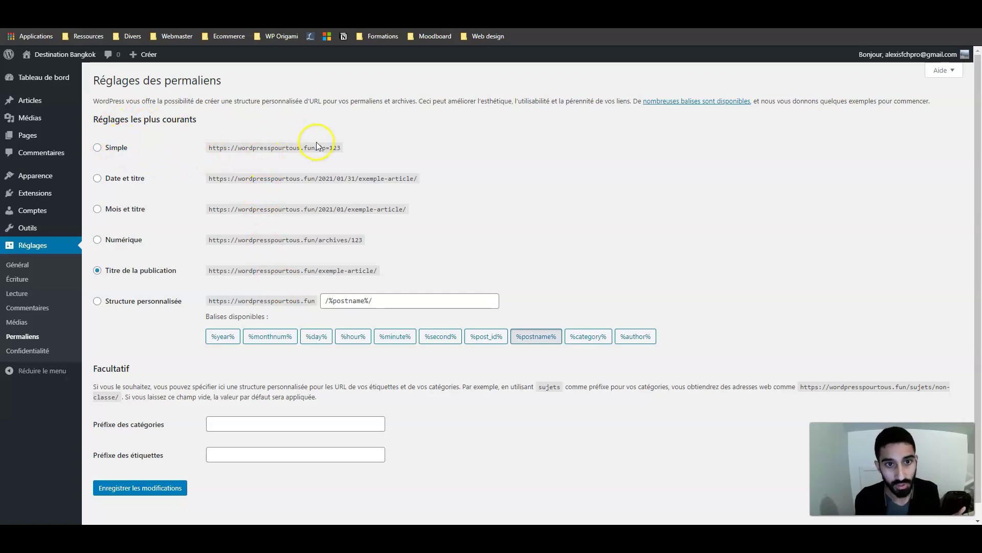
click(346, 148)
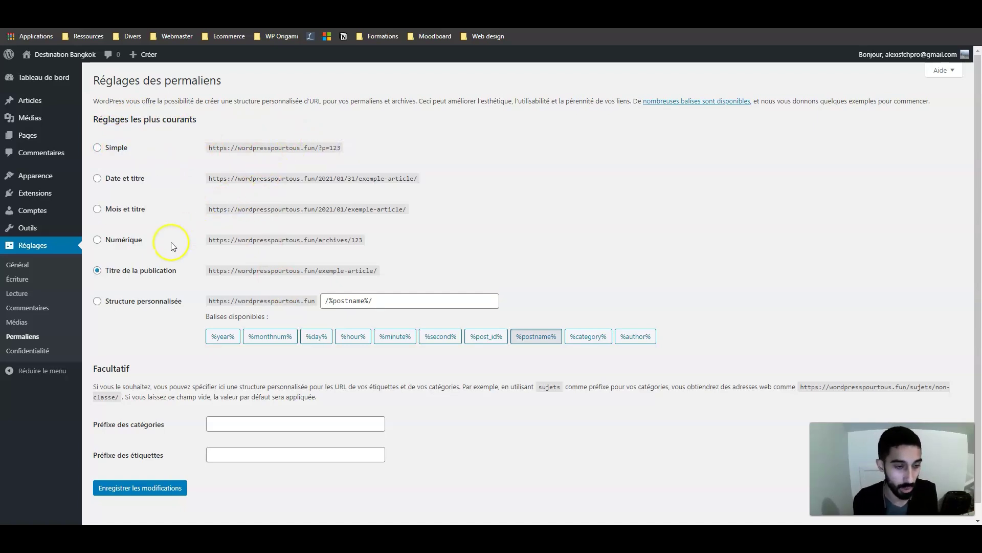
click(128, 491)
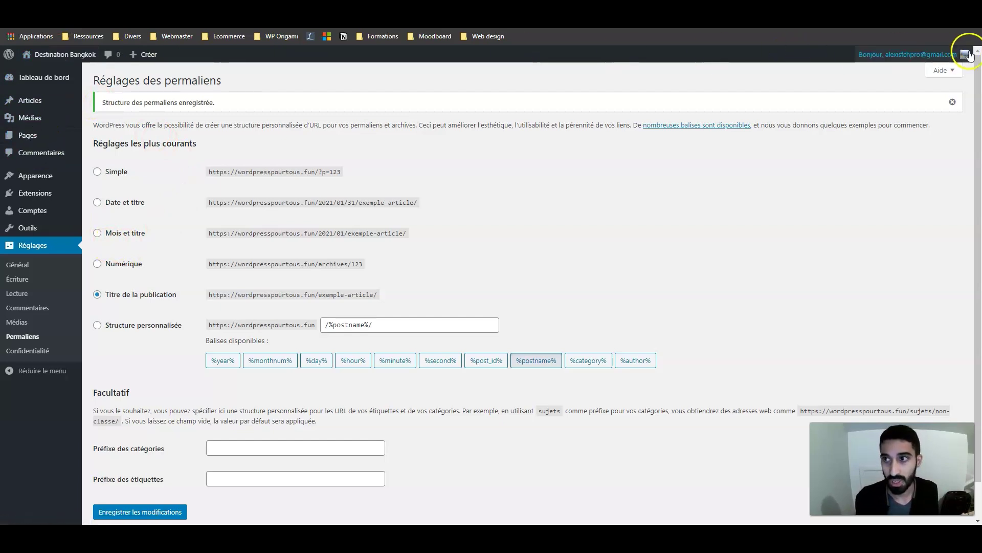
Open the account profile and review its name, contact, biography, profile picture and password options
click(952, 54)
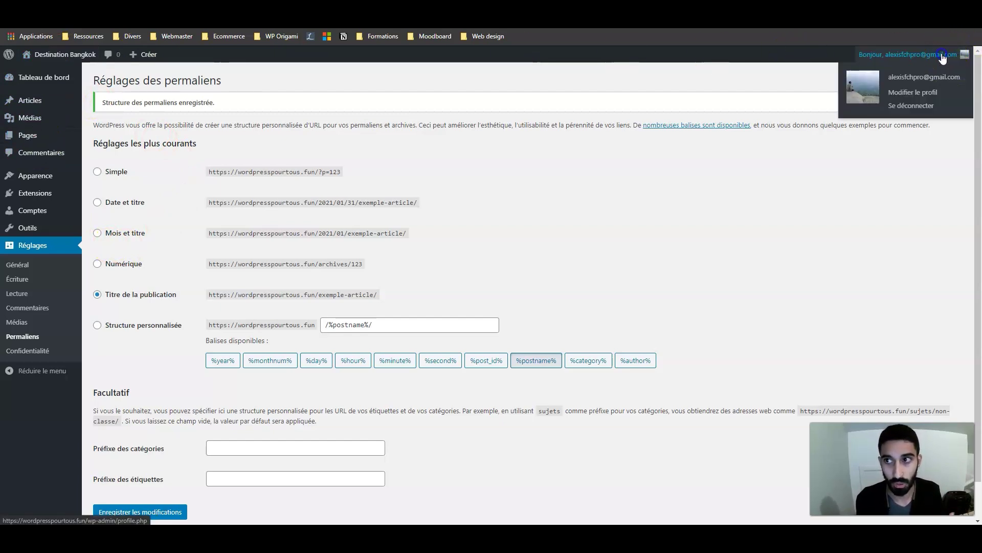
scroll(197, 258, down, 5)
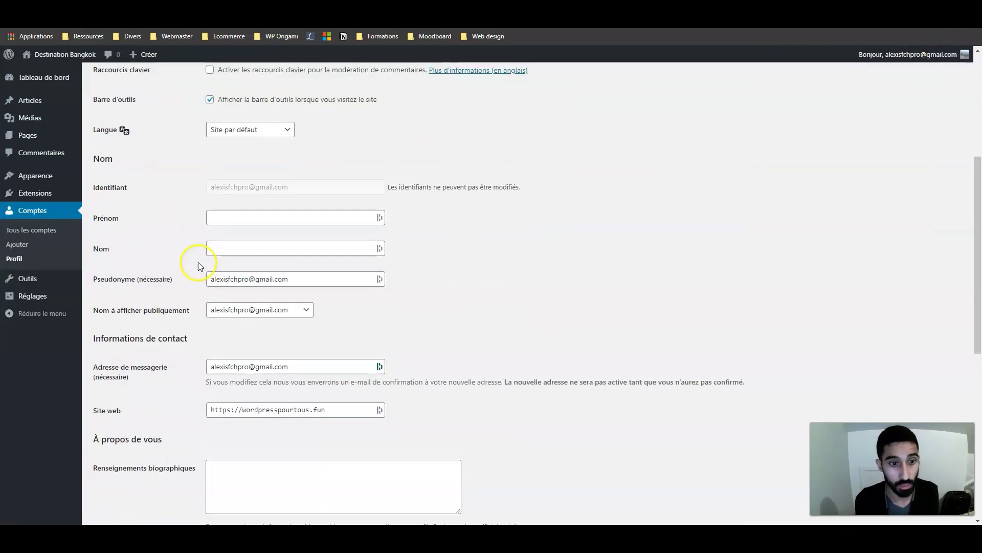
click(228, 215)
click(226, 306)
scroll(206, 335, down, 1)
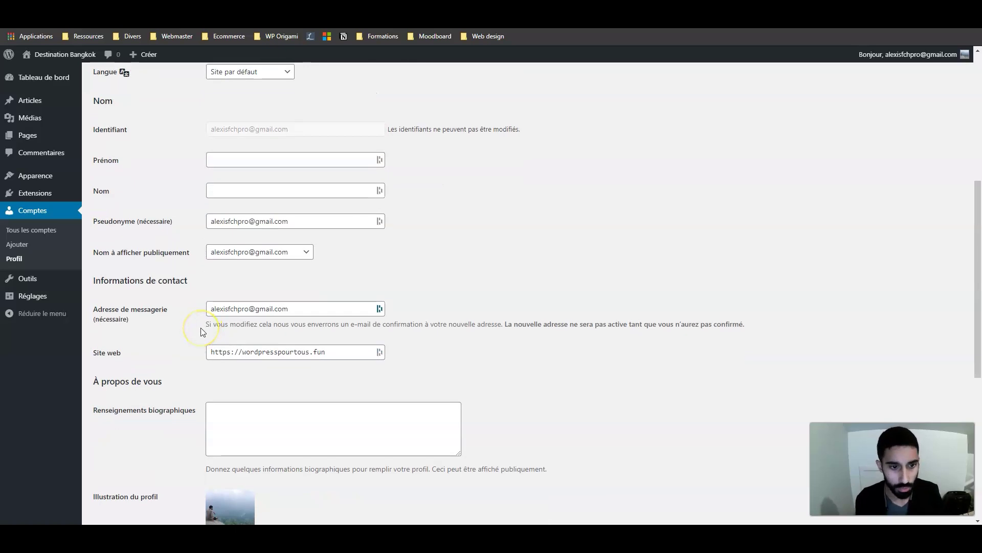
scroll(203, 332, down, 5)
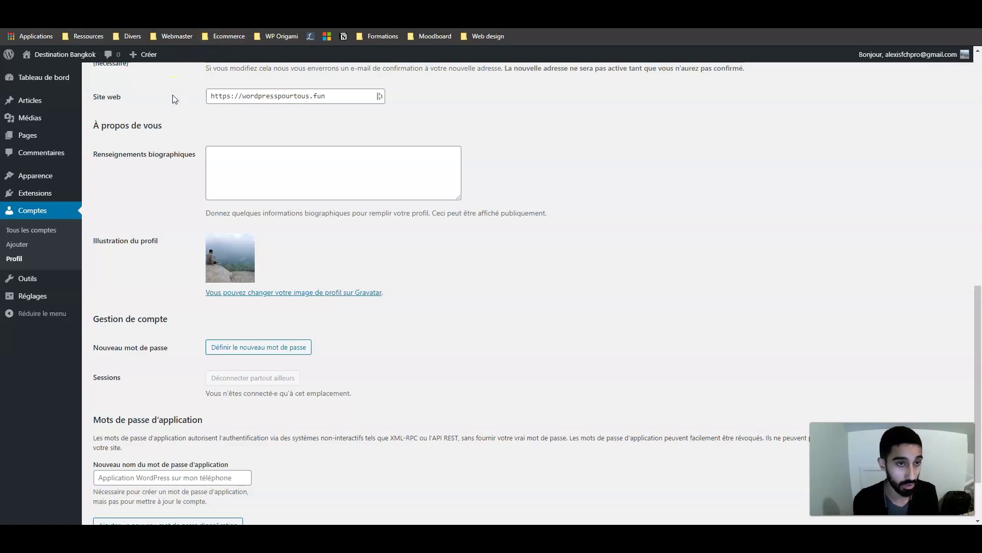
scroll(173, 95, down, 3)
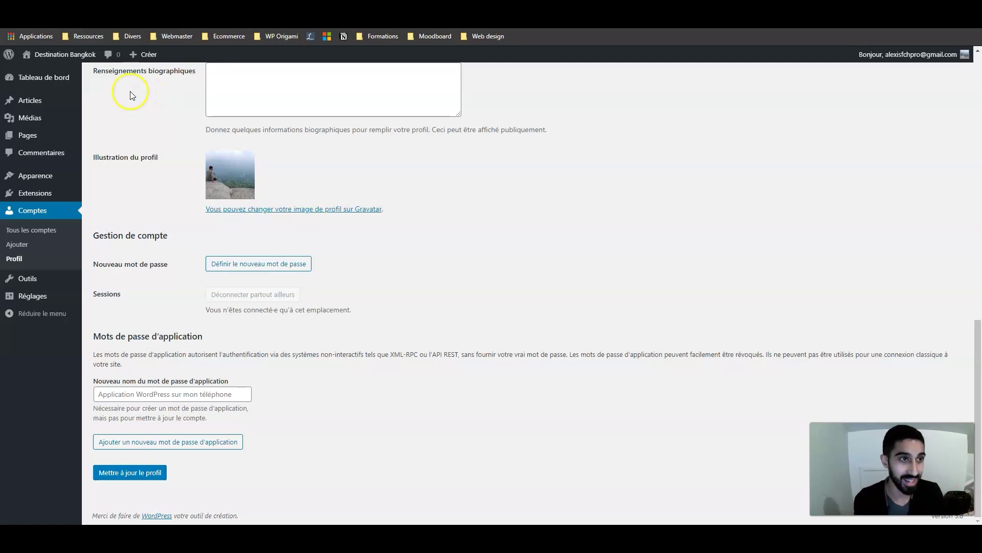
Check the site's public home page and return to the administration dashboard
mouse_move(75, 59)
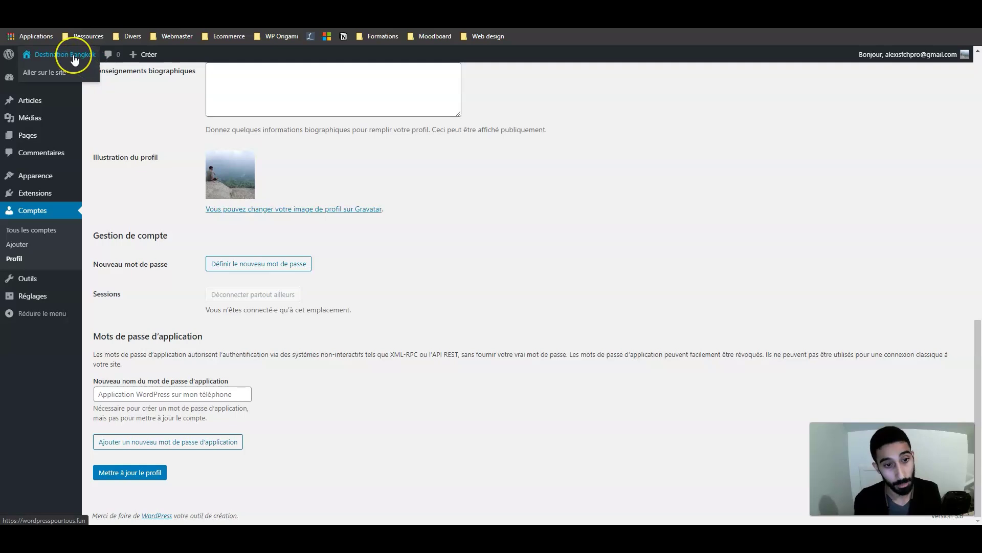
click(75, 58)
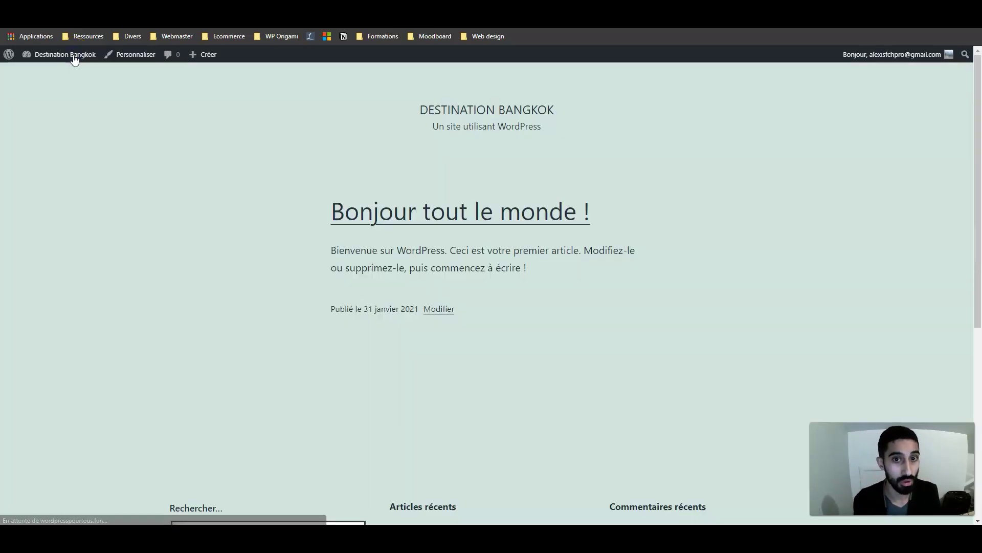
mouse_move(77, 62)
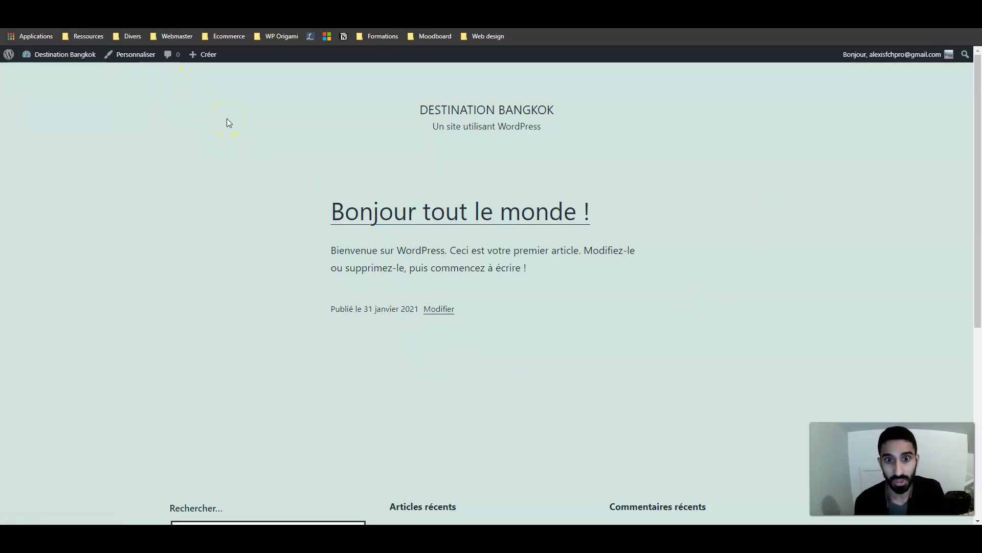
scroll(404, 220, down, 3)
scroll(406, 221, up, 3)
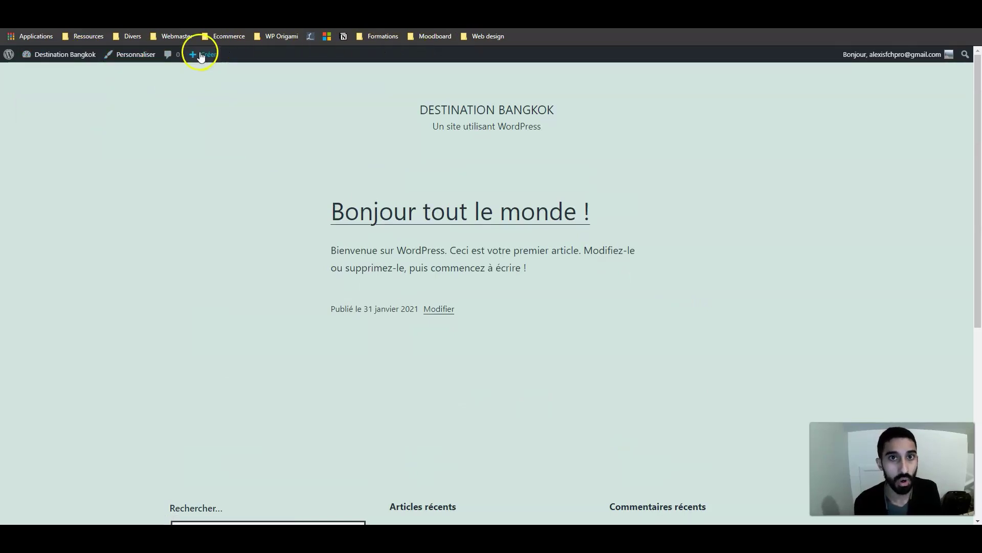
click(82, 59)
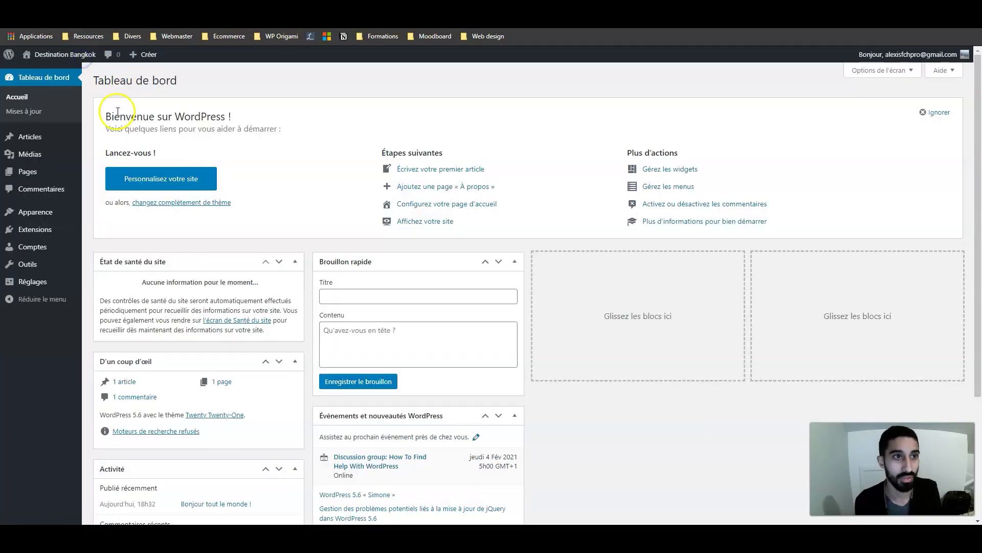
mouse_move(23, 211)
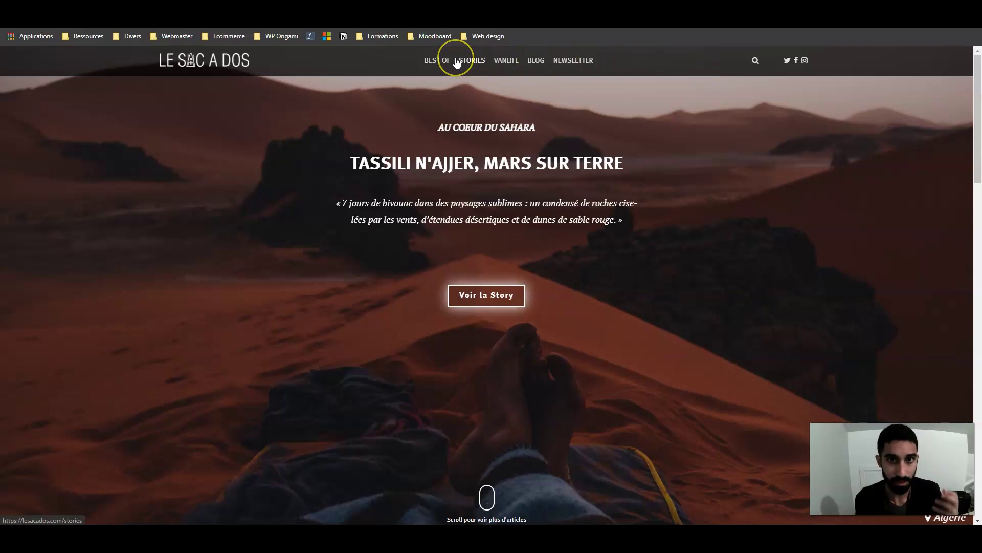
Examine the Le Sac à Dos travel blog's home page from its header menu down to its footer
drag(979, 53, 978, 398)
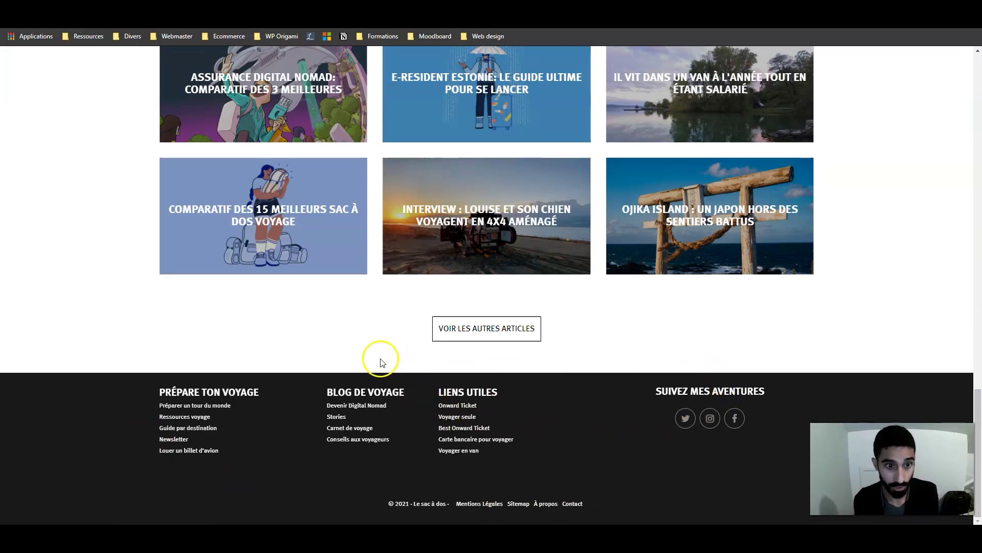
scroll(237, 349, up, 1)
scroll(205, 327, up, 8)
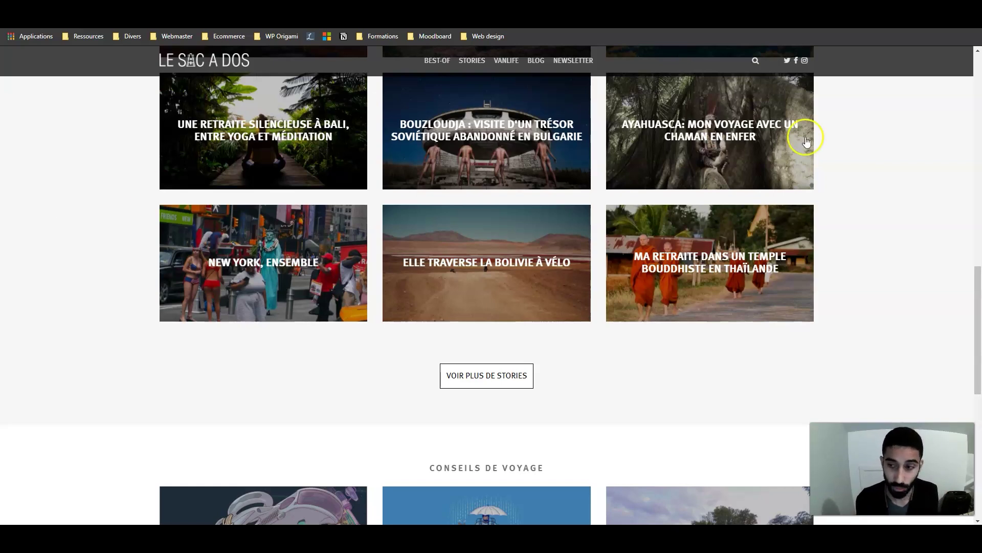
drag(976, 285, 975, 60)
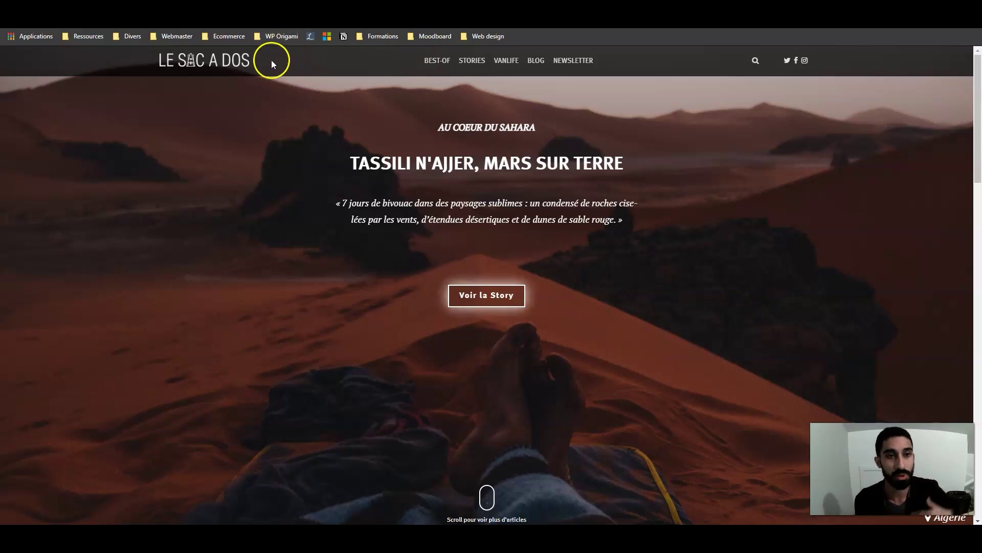
Return to the Destination Bangkok administration, search the theme directory for "Kadence" and preview the Kadence theme
click(67, 5)
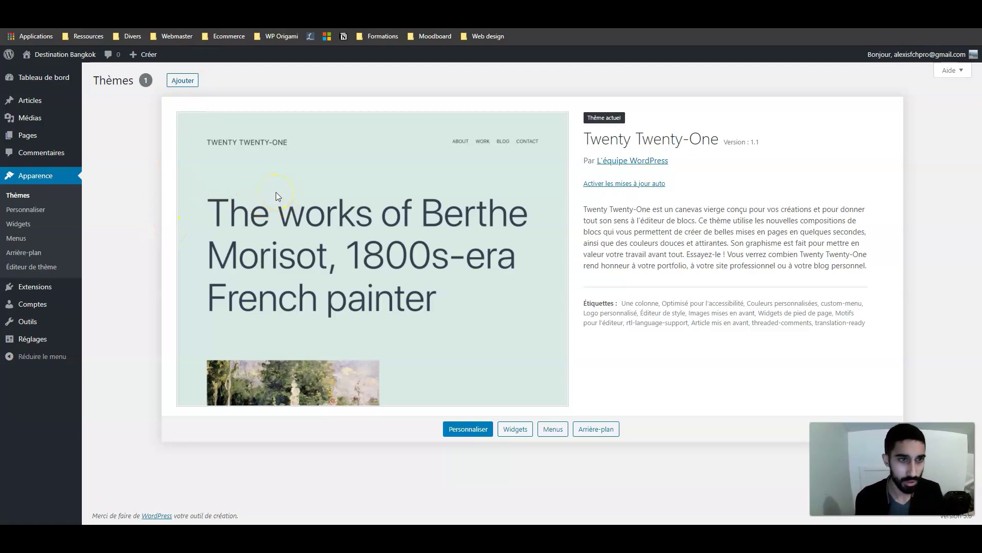
click(184, 82)
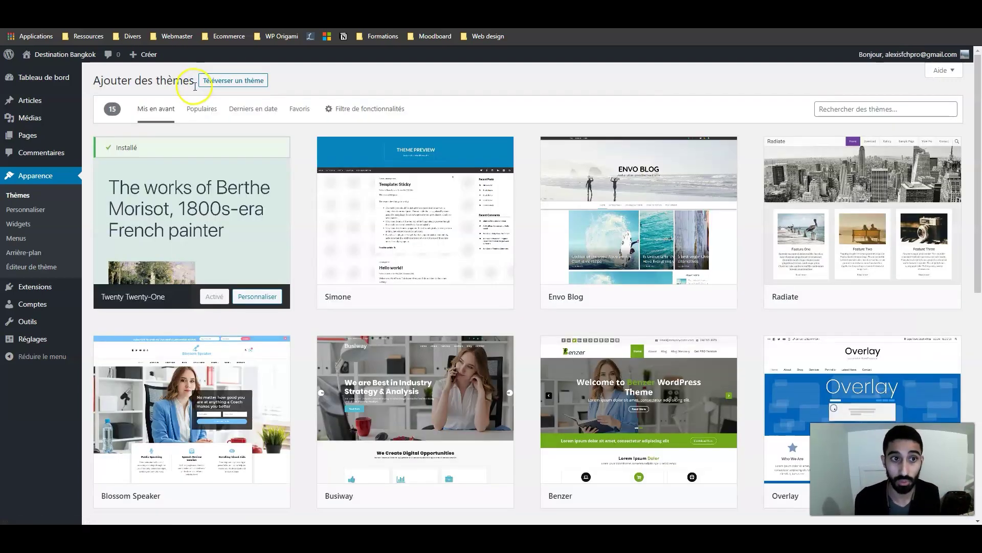
click(832, 105)
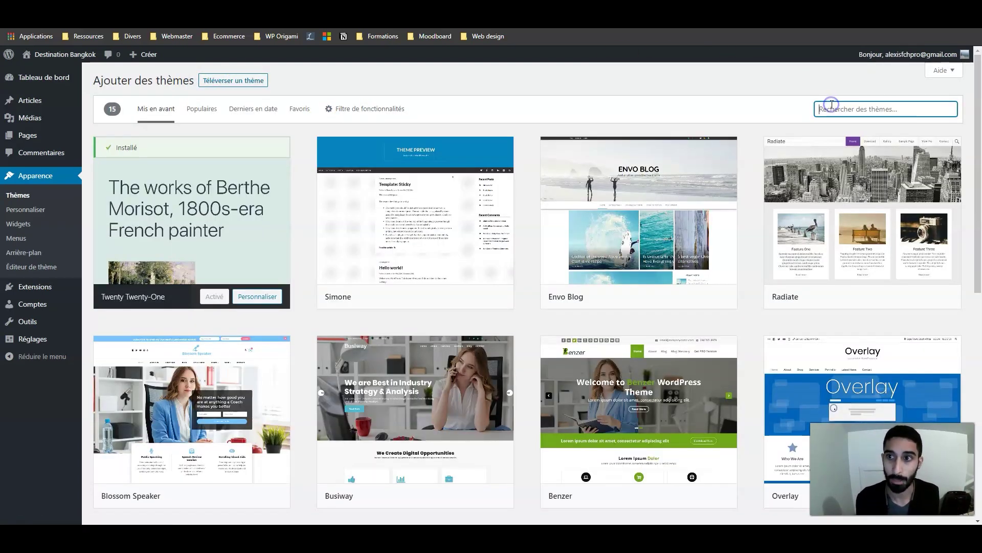
text(Kadence)
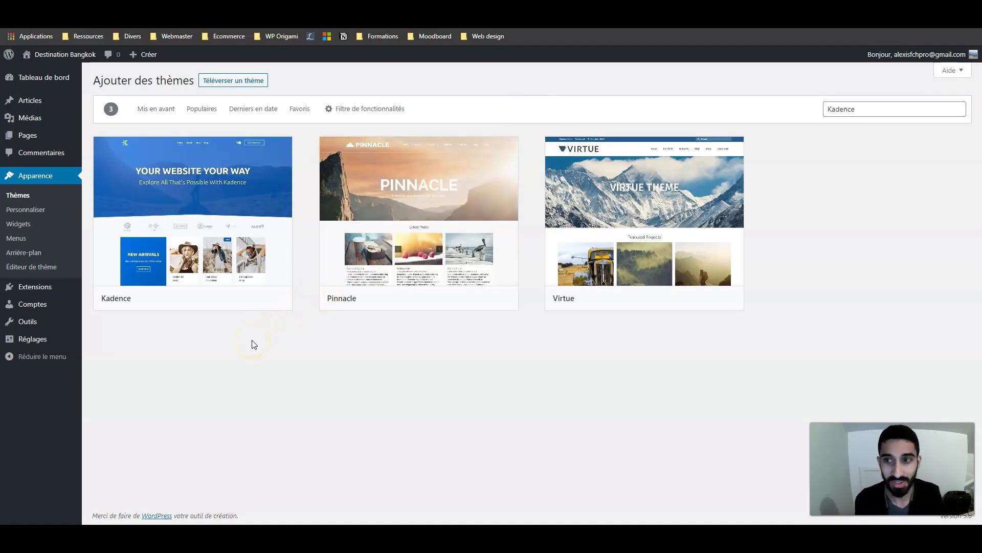
mouse_move(214, 294)
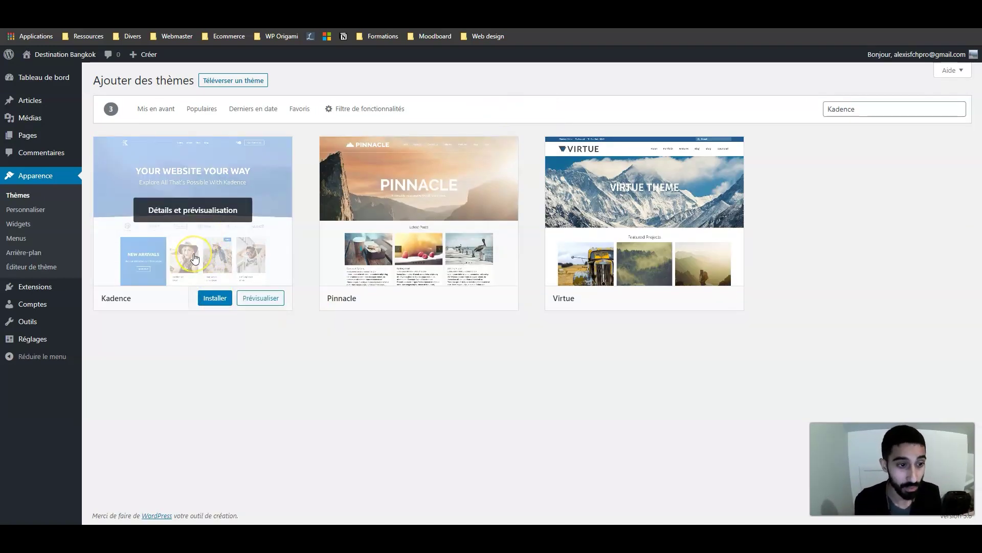
click(194, 257)
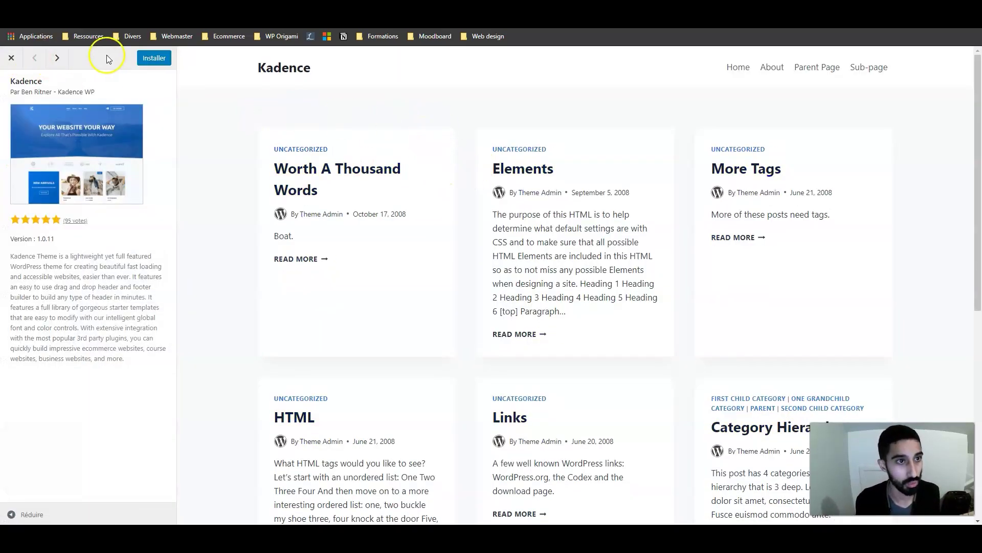
click(11, 58)
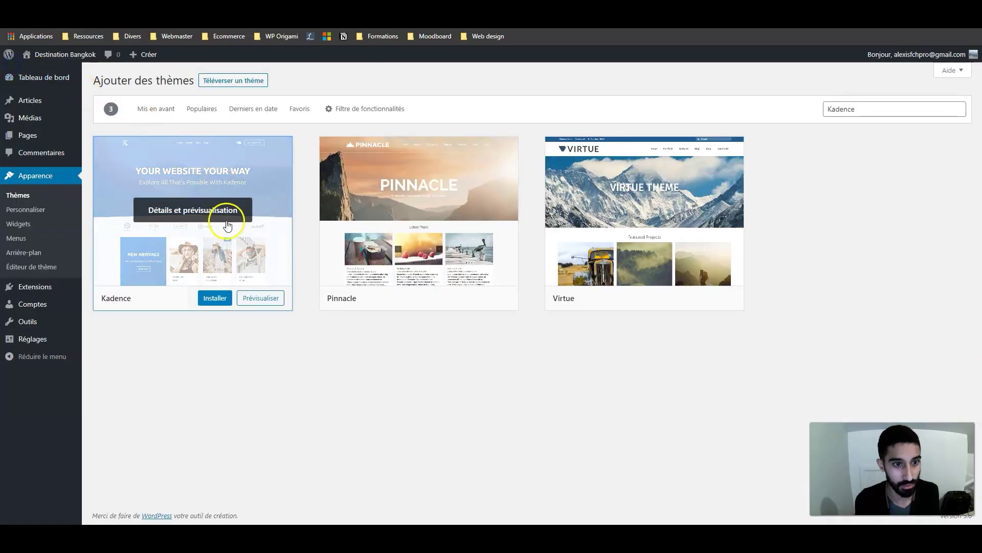
Install and activate the Kadence theme, and check the site's public home page
click(212, 300)
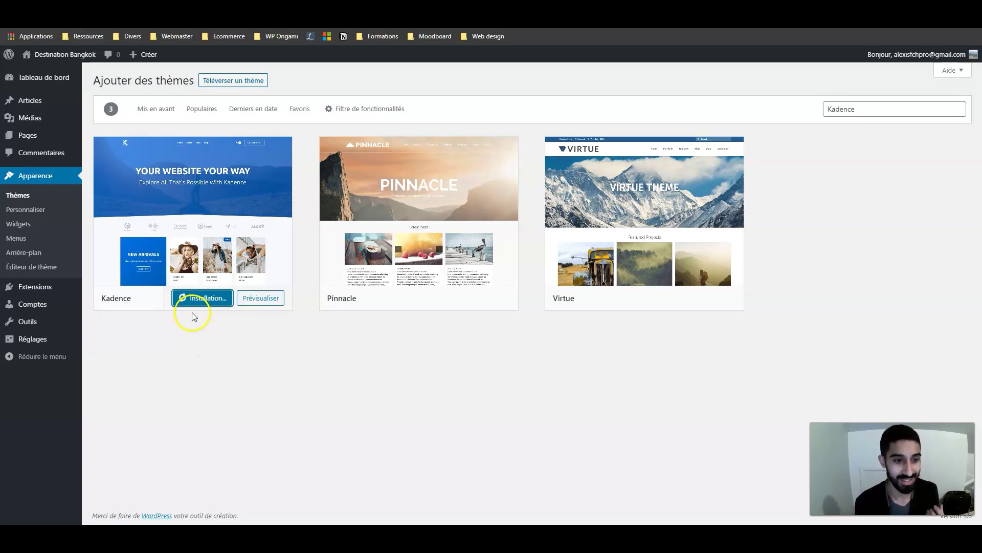
mouse_move(31, 289)
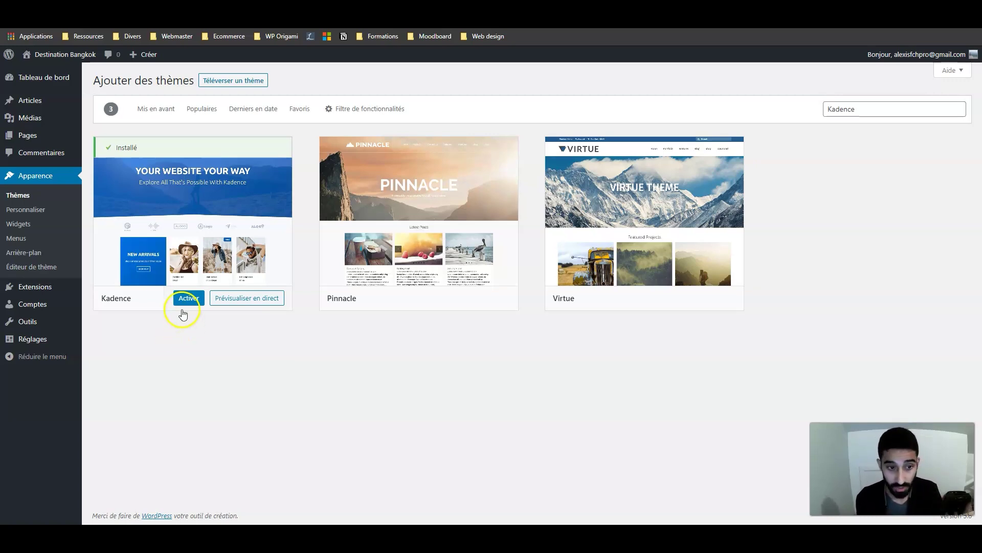
click(184, 299)
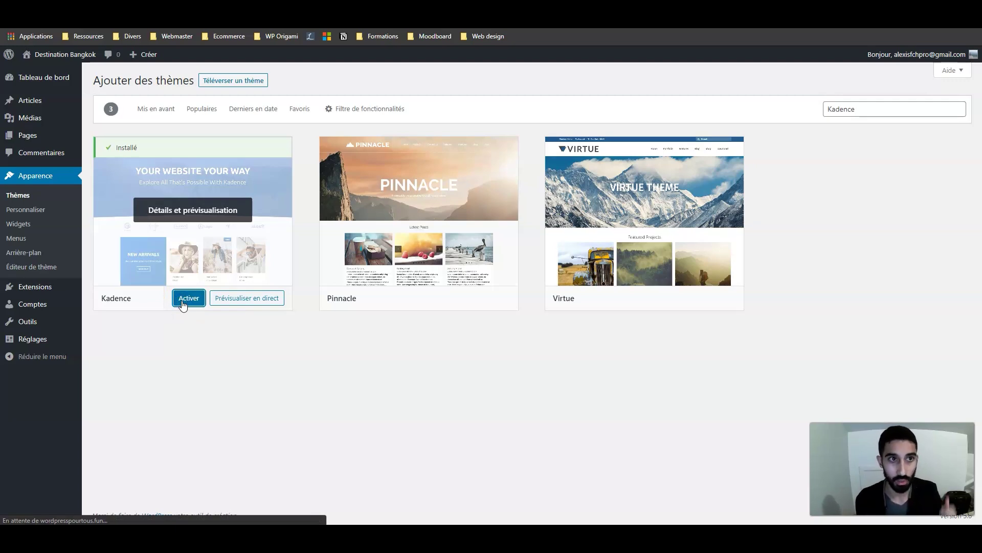
click(60, 55)
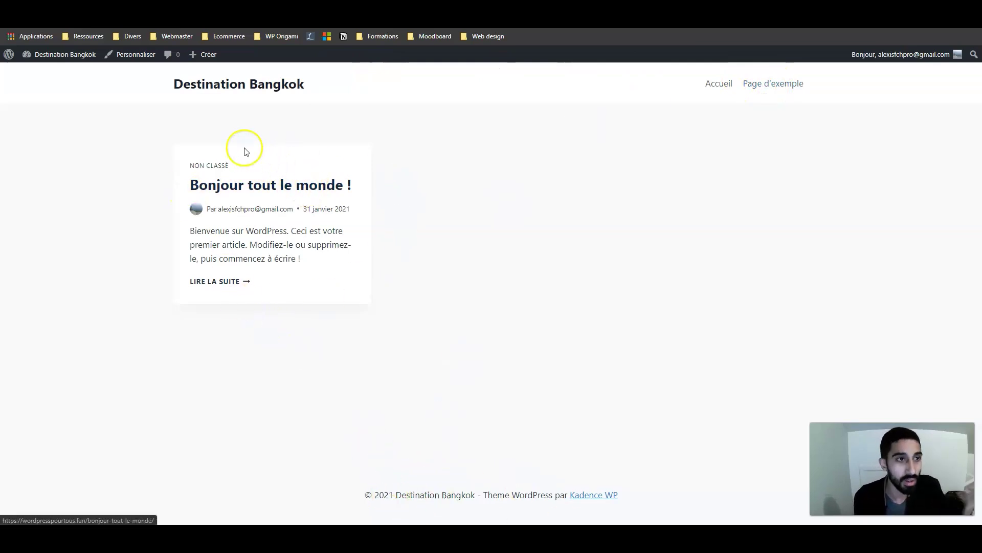
click(73, 61)
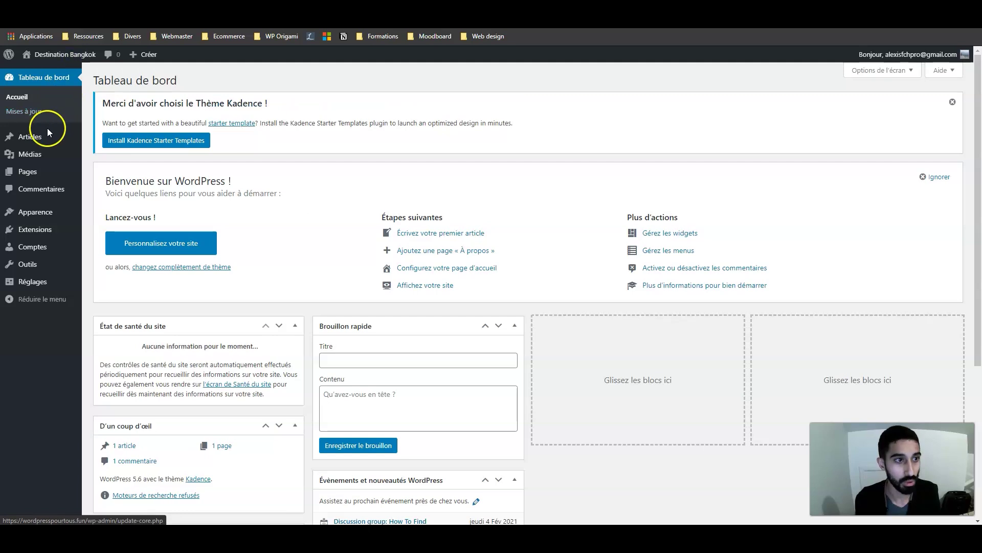
Move the default "Bonjour tout le monde !" article to the trash
click(34, 138)
mouse_move(164, 231)
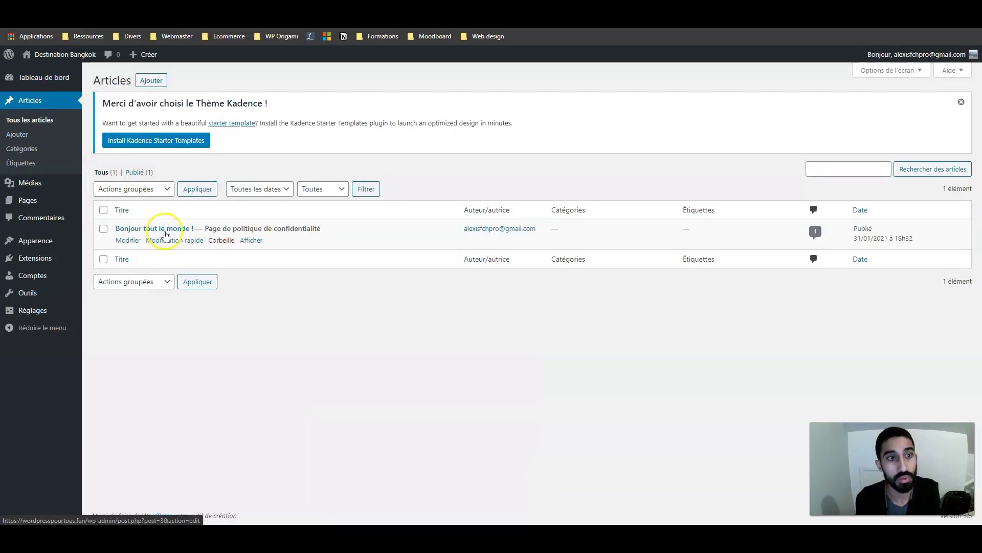
click(220, 244)
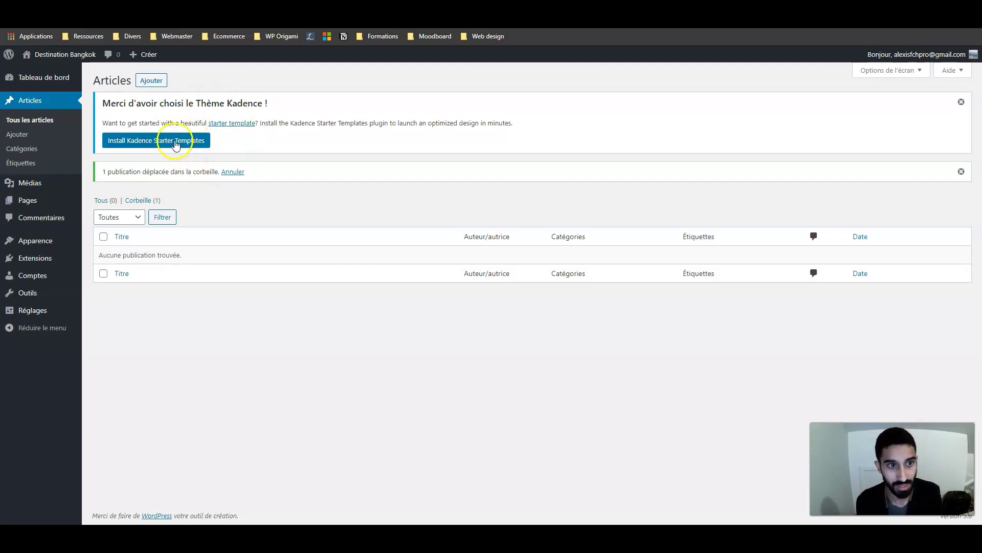
Install Kadence Starter Templates and choose Elementor as the builder
click(151, 142)
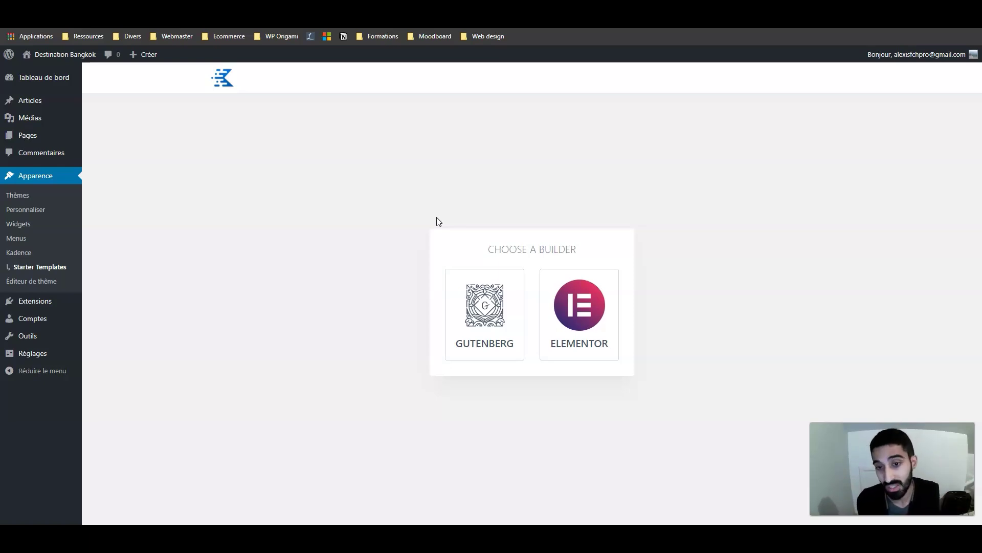
click(581, 296)
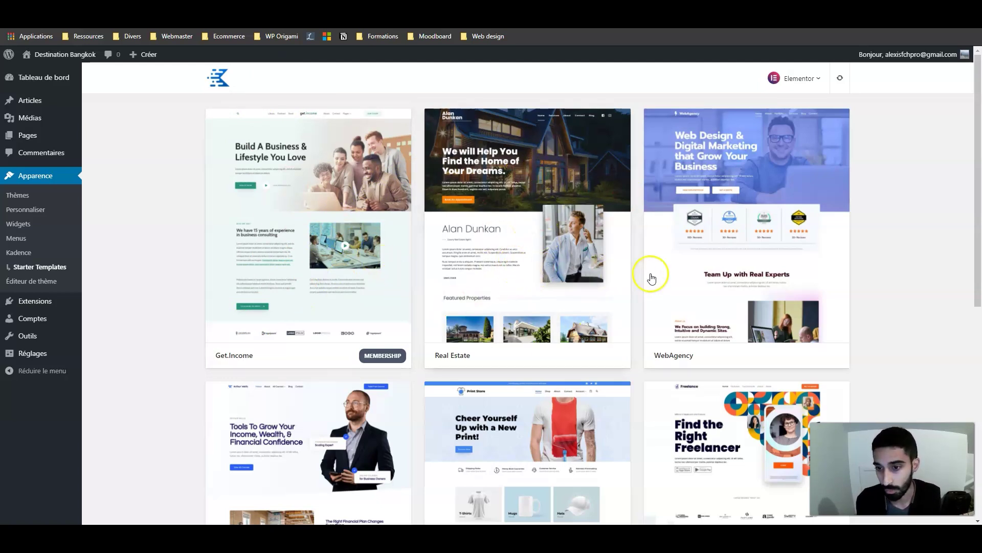
Browse the Elementor starter templates and open the Freelance template's preview
scroll(680, 193, down, 4)
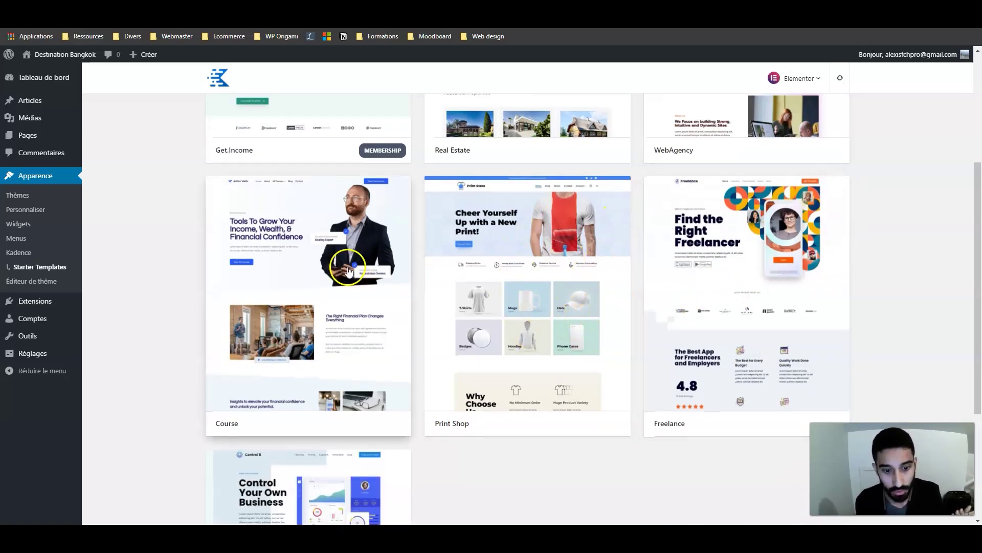
scroll(348, 271, down, 4)
scroll(512, 300, up, 3)
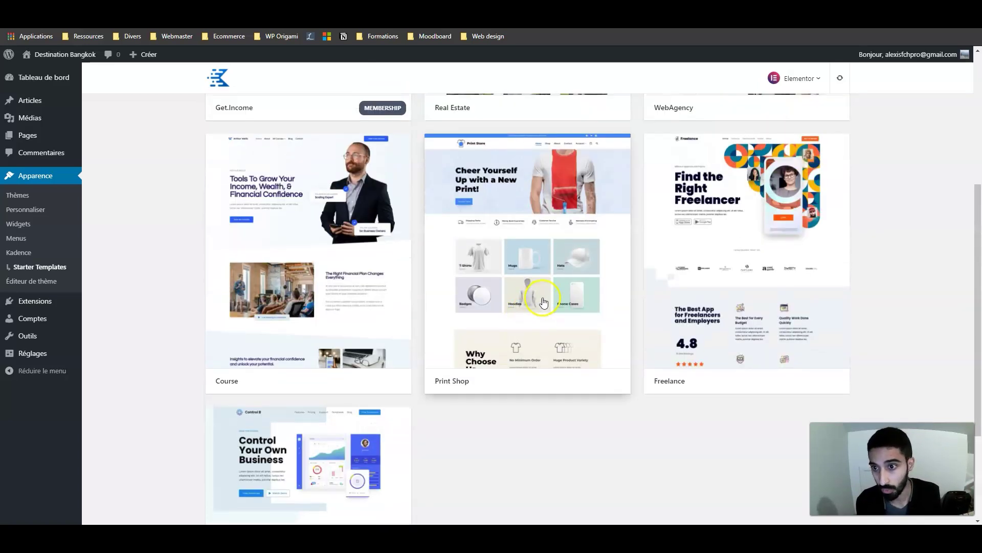
scroll(543, 302, up, 1)
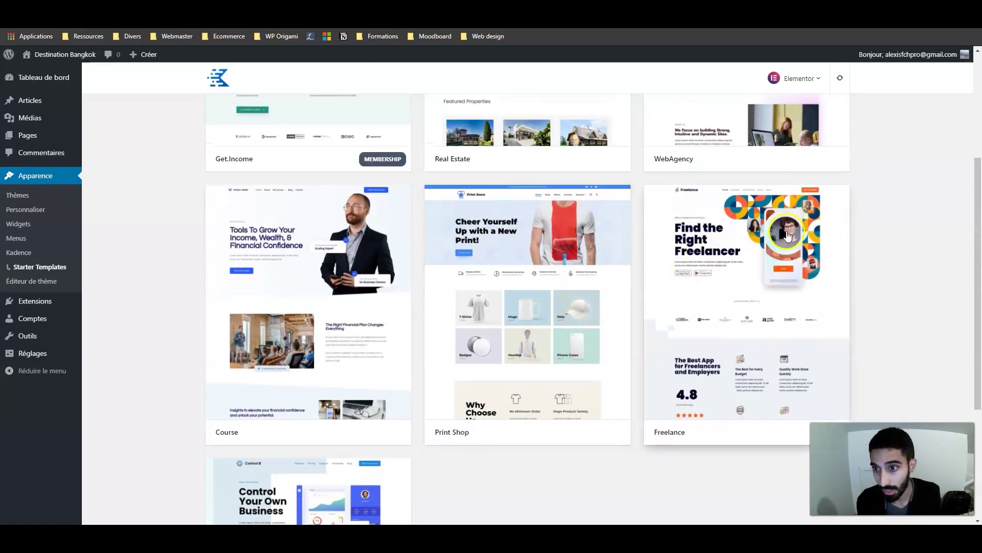
click(732, 247)
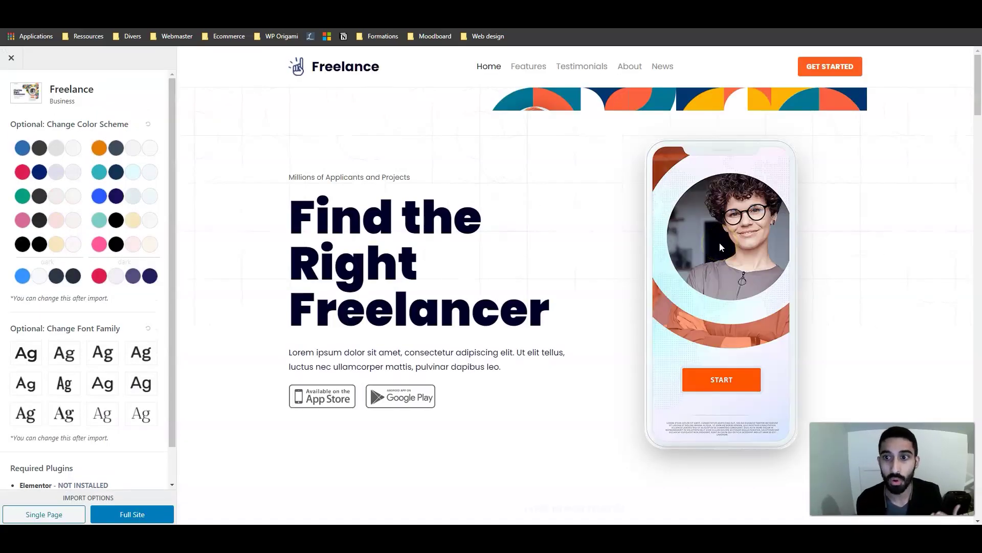
Examine the Freelance template's Features page and the sections of its Home page
click(534, 65)
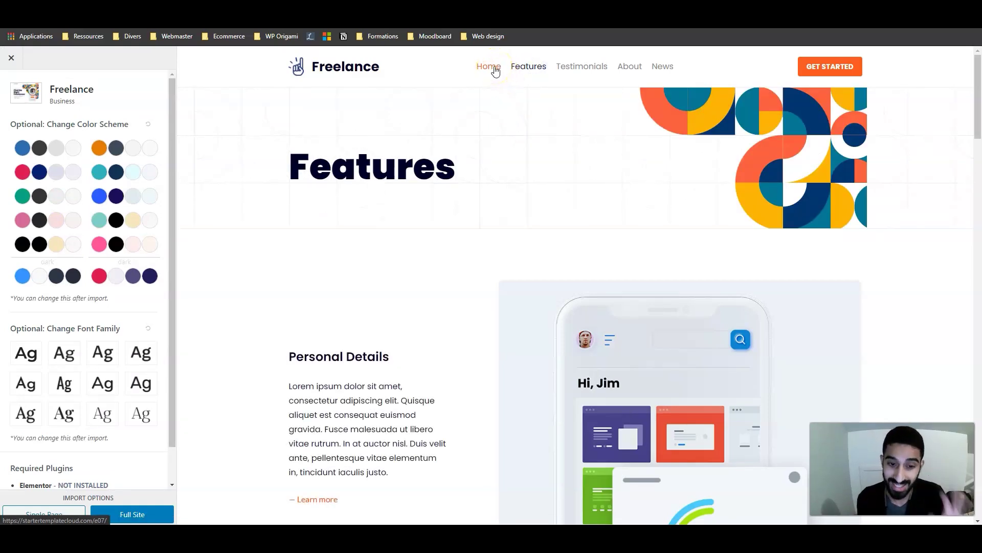
click(492, 66)
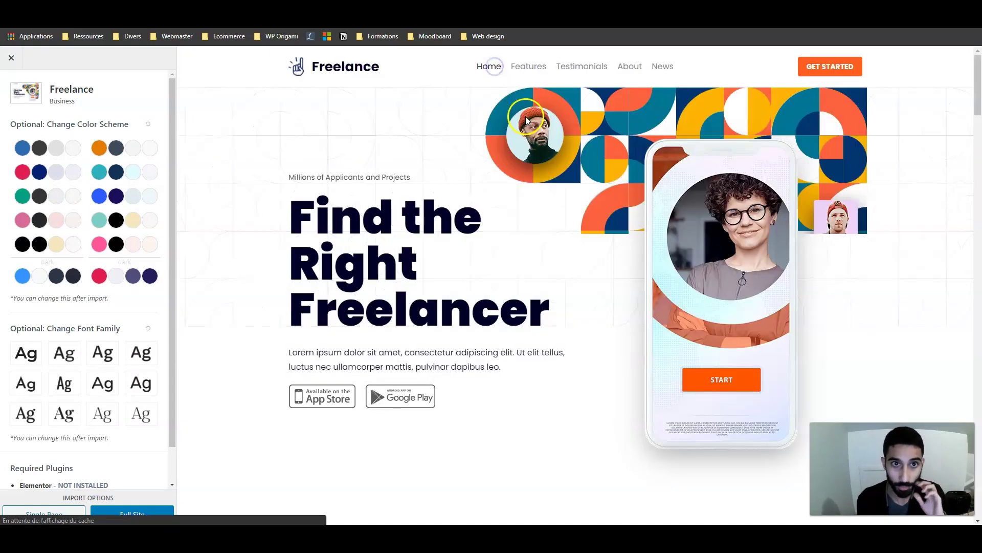
scroll(523, 122, down, 10)
scroll(663, 127, down, 1)
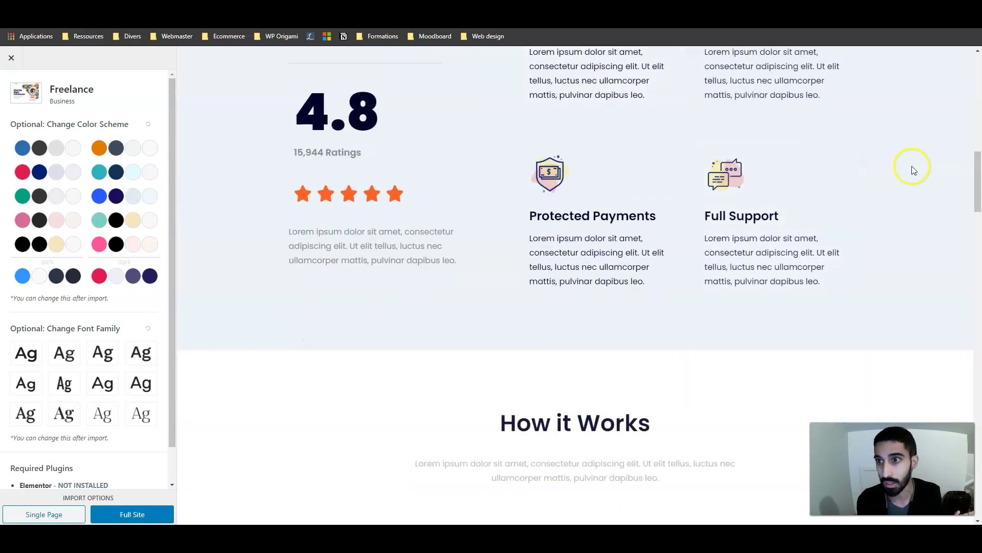
scroll(631, 200, up, 5)
drag(978, 174, 975, 59)
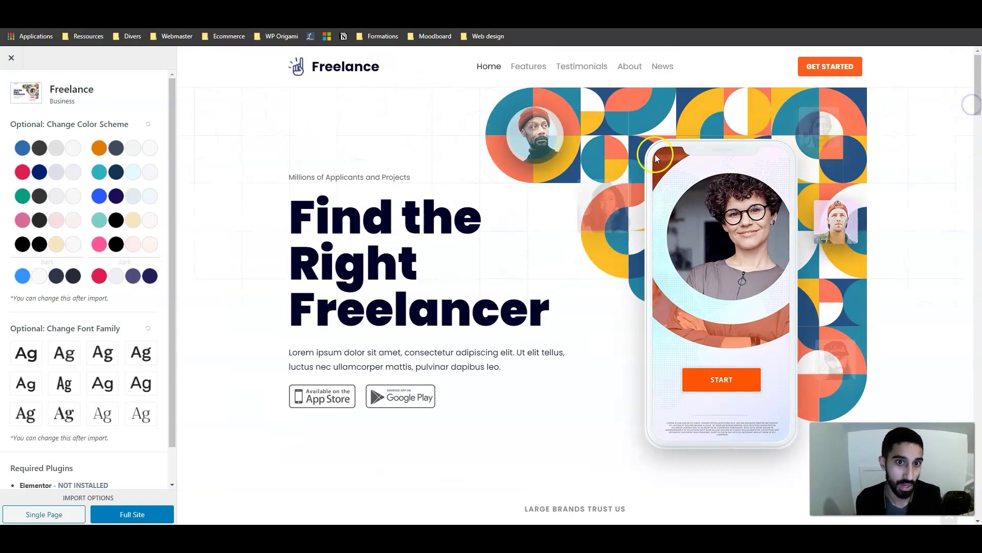
Try several light and dark colour schemes on the Freelance template and choose the orange and dark slate palette
click(103, 146)
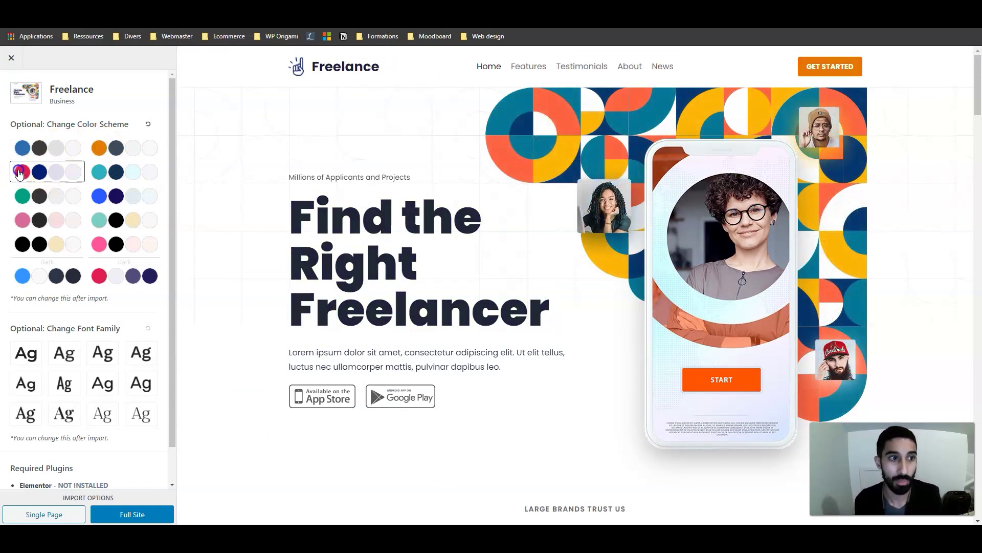
click(23, 172)
click(34, 195)
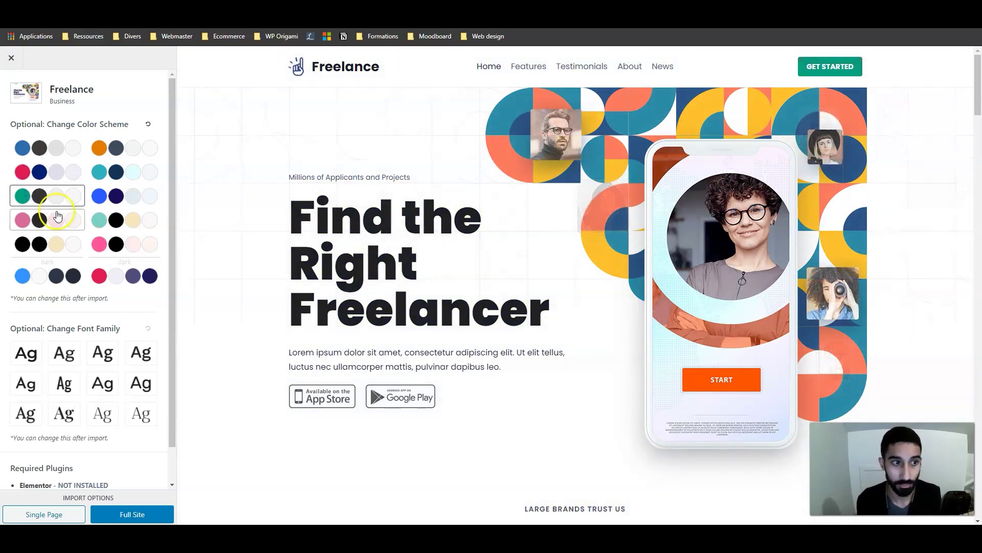
click(49, 220)
click(104, 223)
click(110, 196)
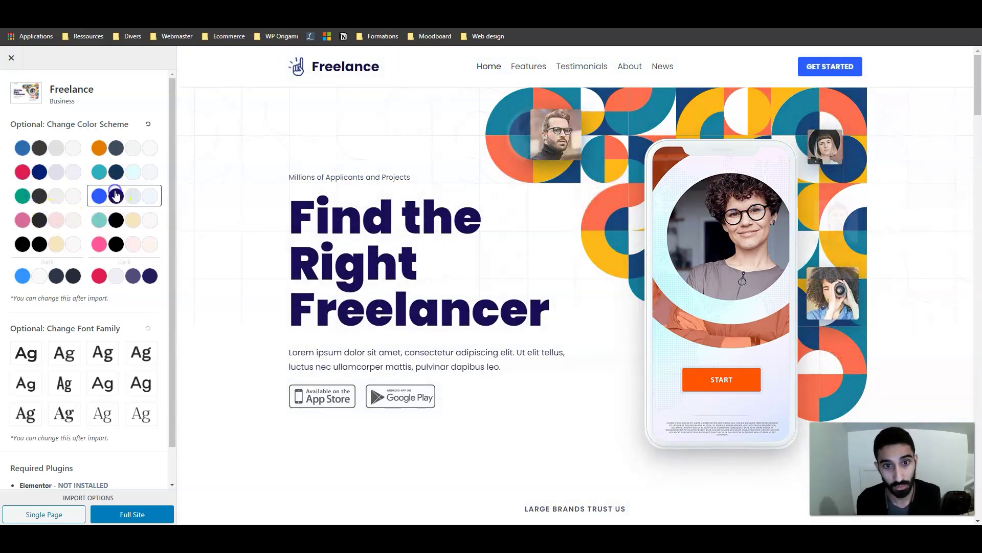
click(131, 180)
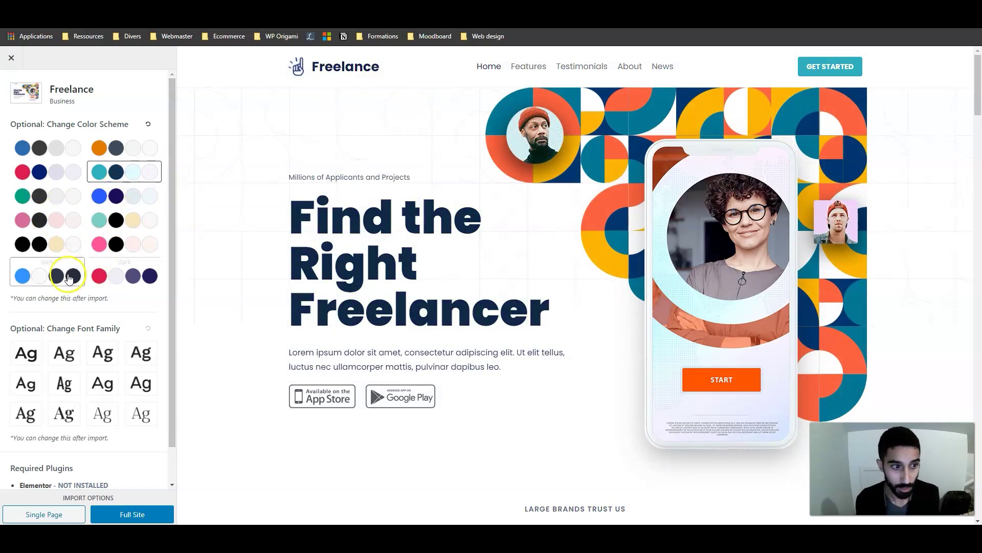
click(38, 276)
click(137, 277)
click(62, 276)
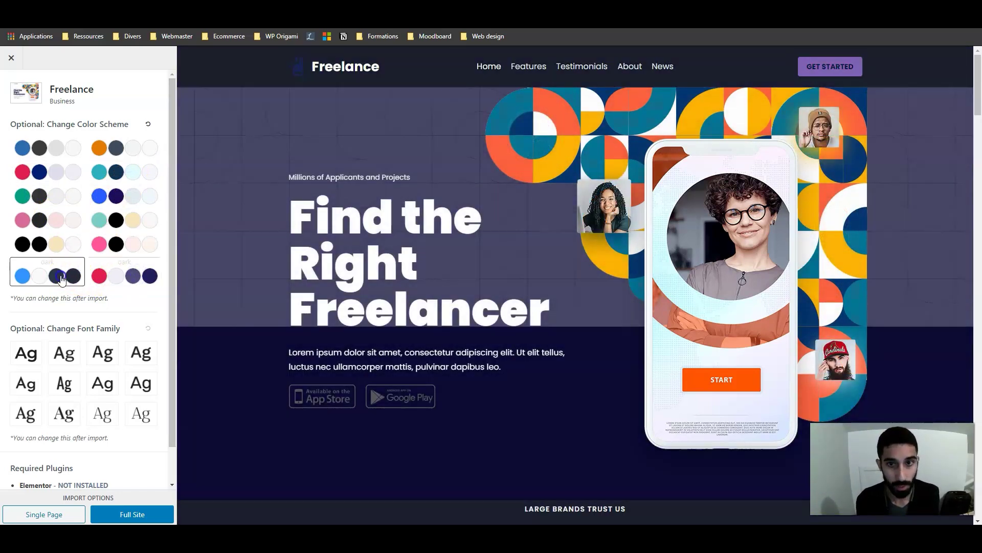
click(134, 219)
click(131, 197)
click(138, 148)
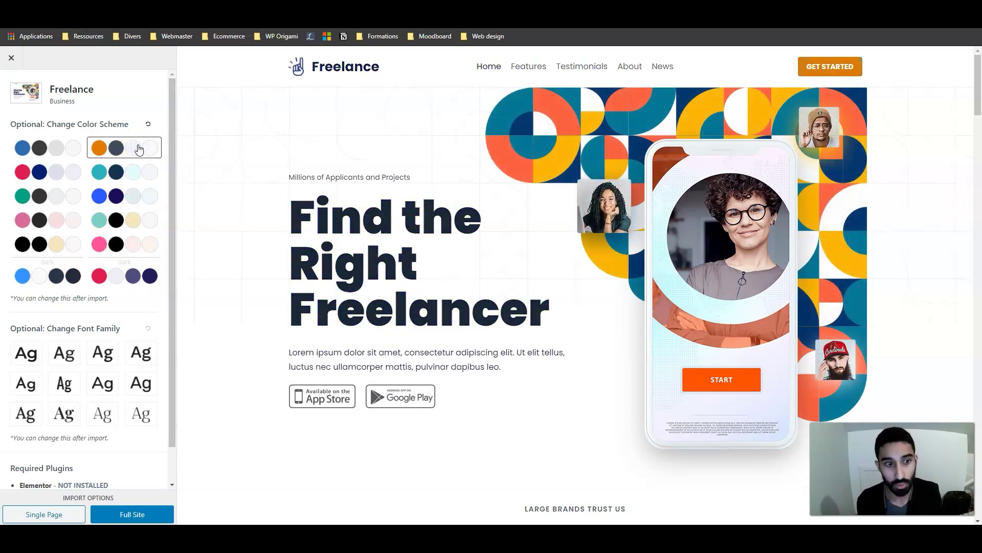
Try several font families on the Freelance template and choose the first one offered
click(116, 350)
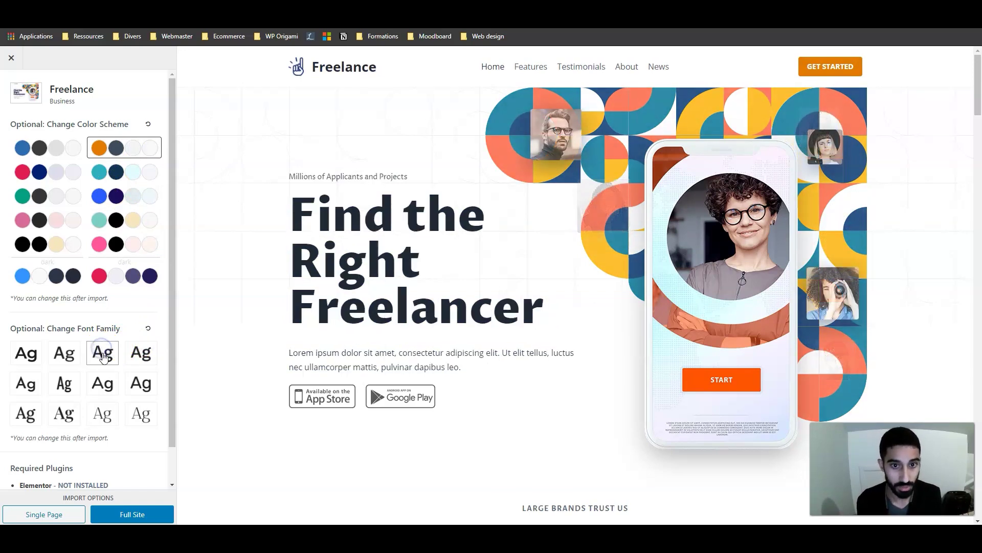
click(66, 353)
click(25, 353)
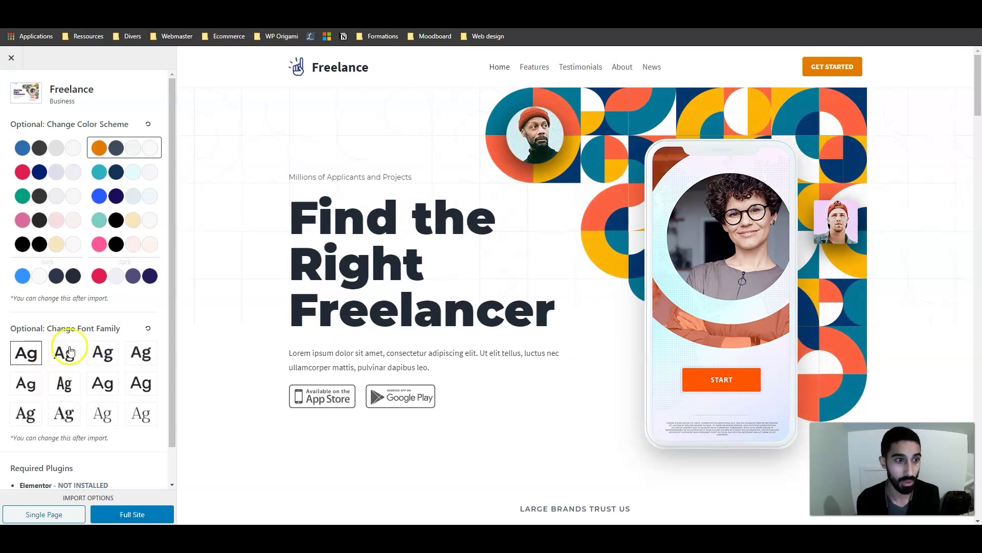
Reset the Freelance template's font family and colour scheme to their defaults
click(54, 147)
click(148, 328)
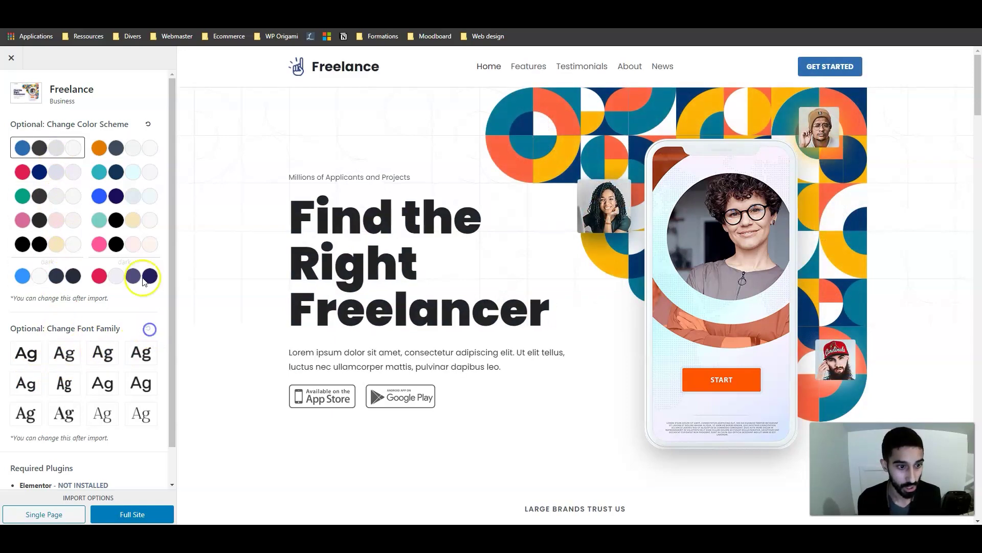
click(149, 124)
Check the required plugins and import the Freelance template as a full site, including the Elementor plugin
scroll(105, 299, down, 1)
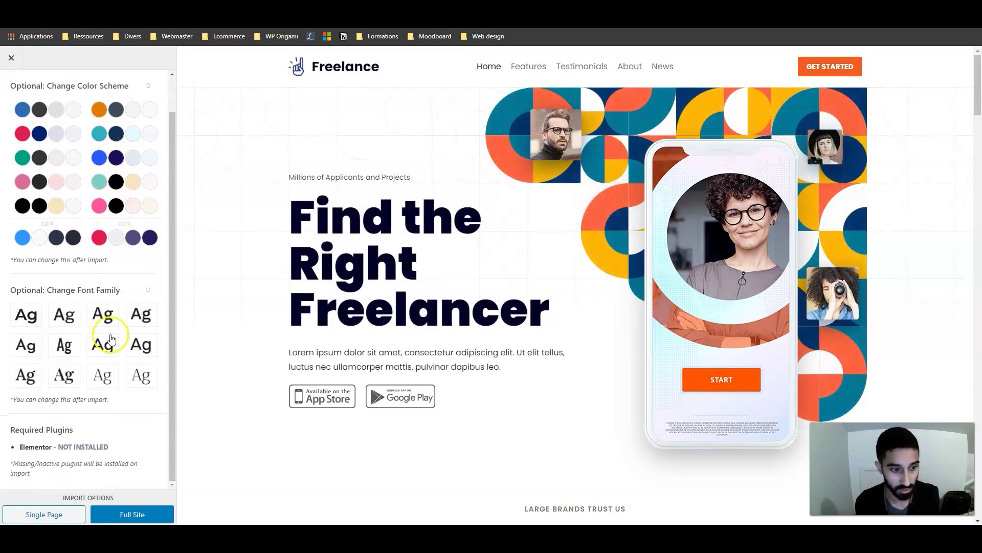
drag(19, 431, 61, 432)
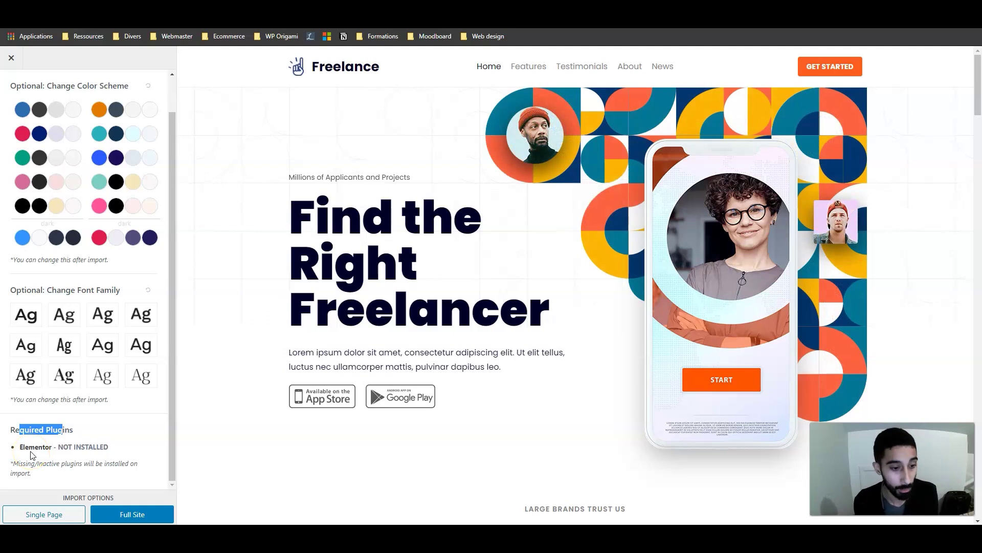
click(32, 443)
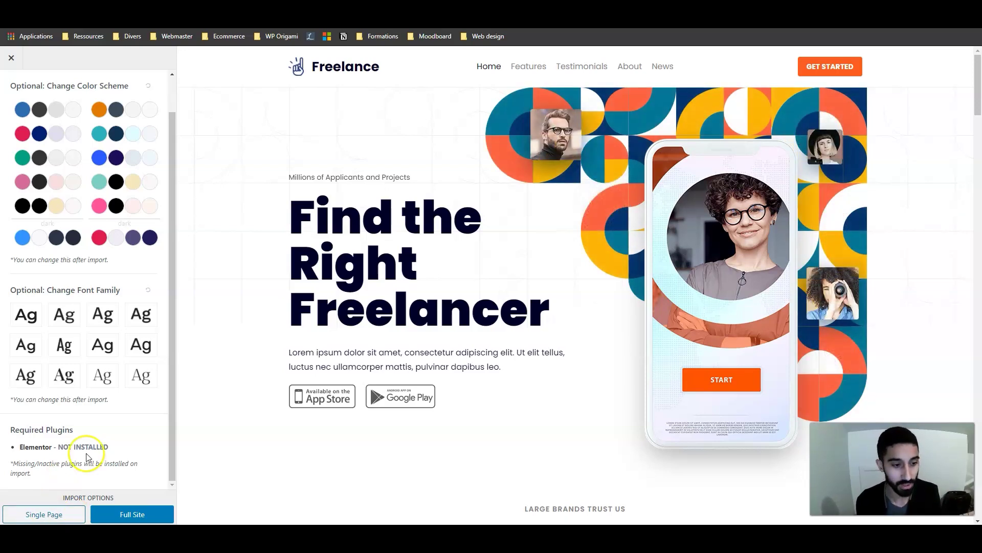
click(130, 515)
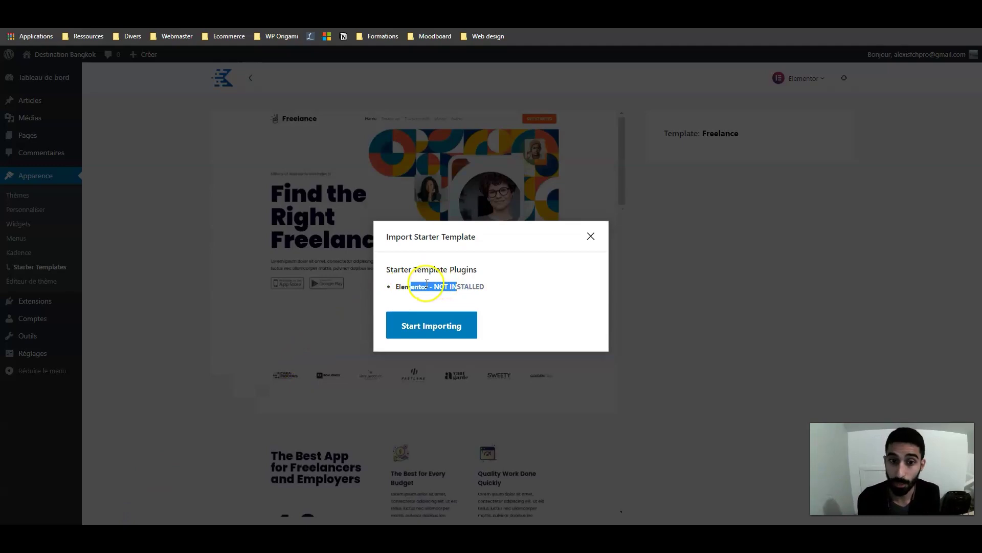
click(420, 332)
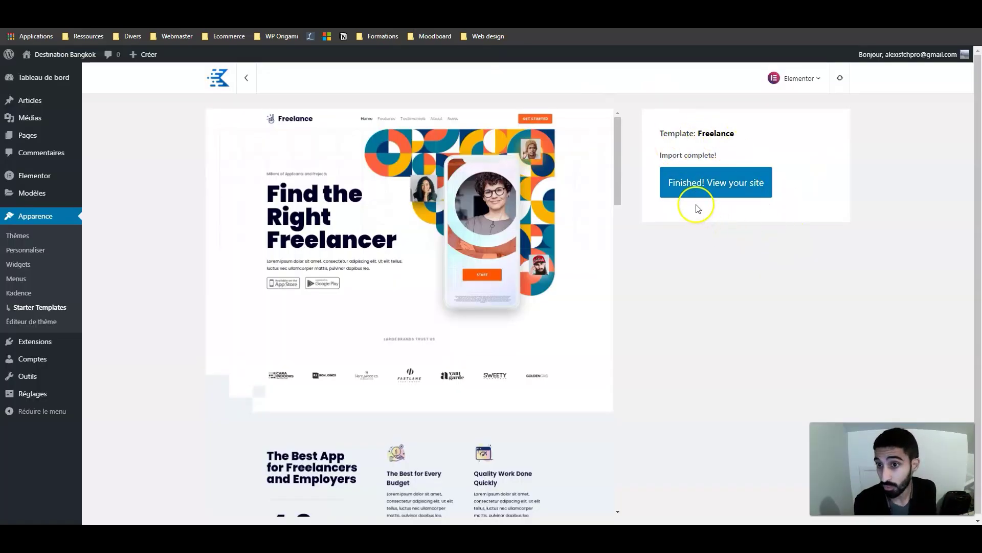
Open the imported Destination Bangkok site and look over its home page and header
click(702, 189)
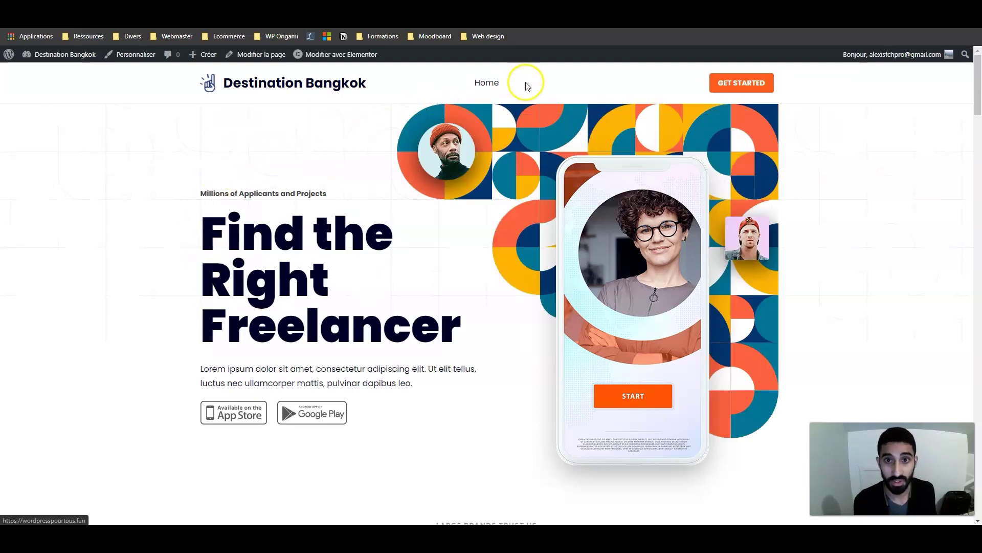
scroll(450, 82, down, 10)
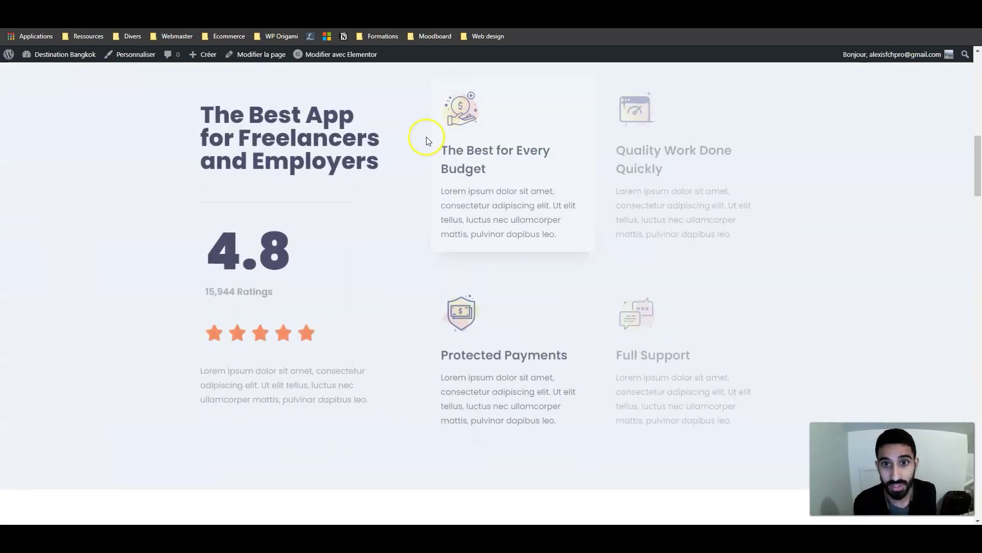
scroll(429, 140, up, 10)
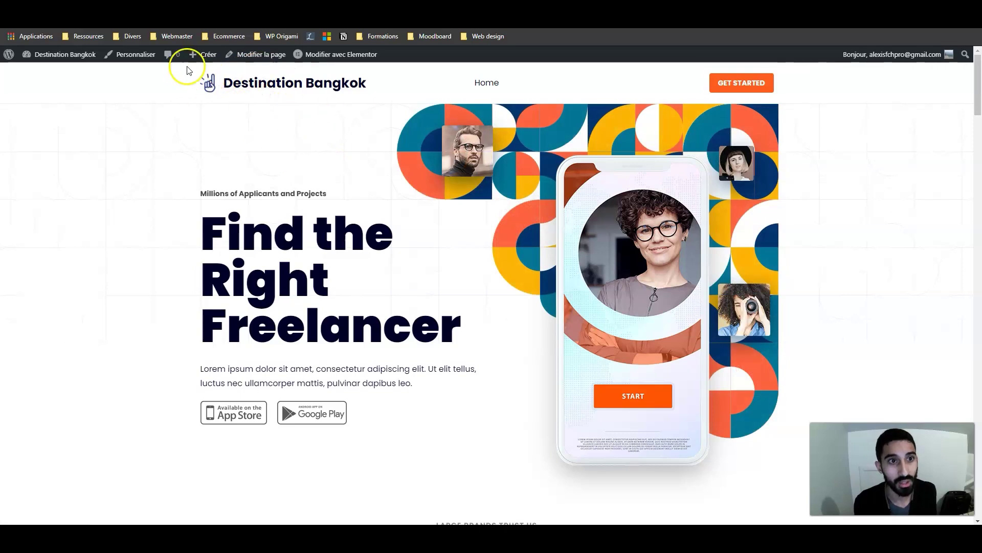
mouse_move(978, 69)
mouse_down()
mouse_move(978, 490)
mouse_move(978, 77)
mouse_up()
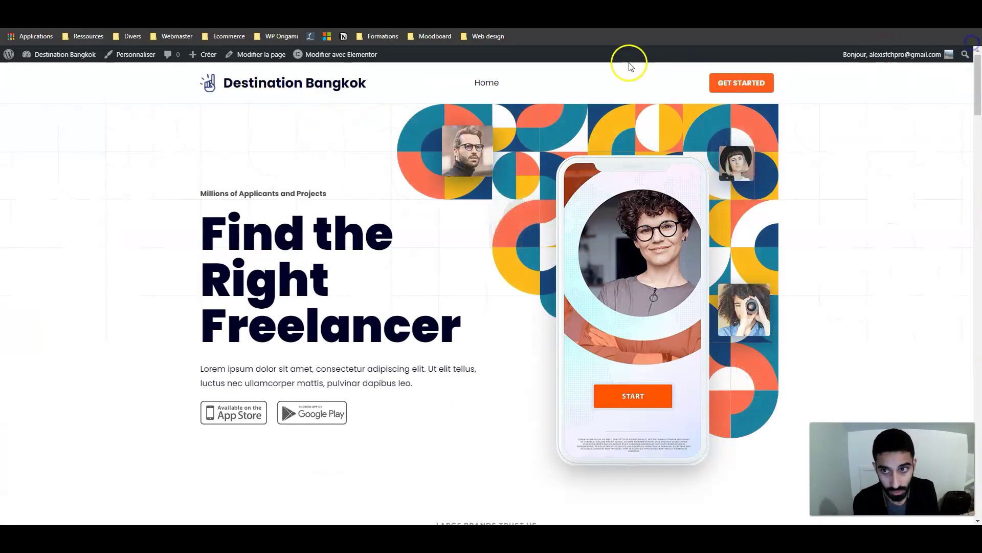
drag(568, 81, 377, 88)
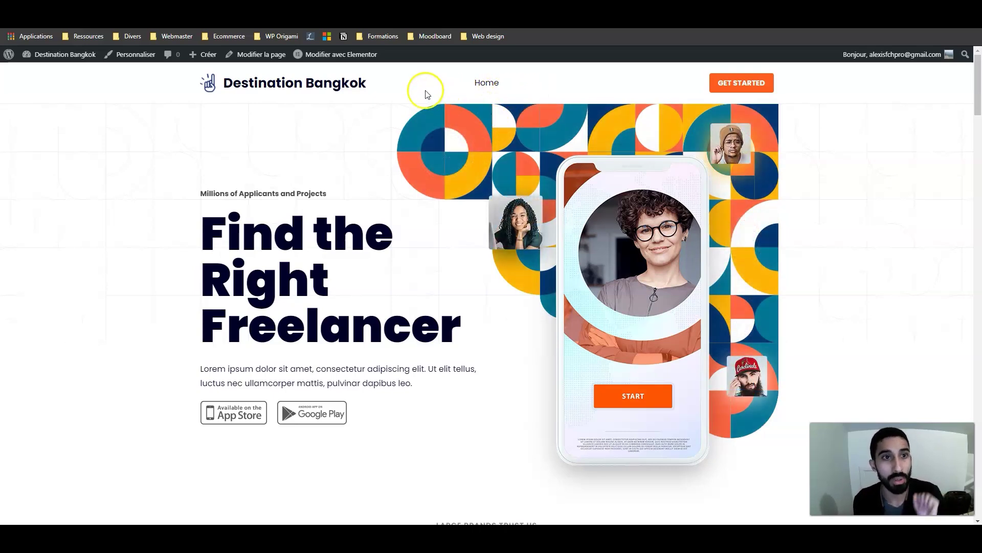
Return to the dashboard and check the Freelance menu's structure and the list of site pages
mouse_move(74, 56)
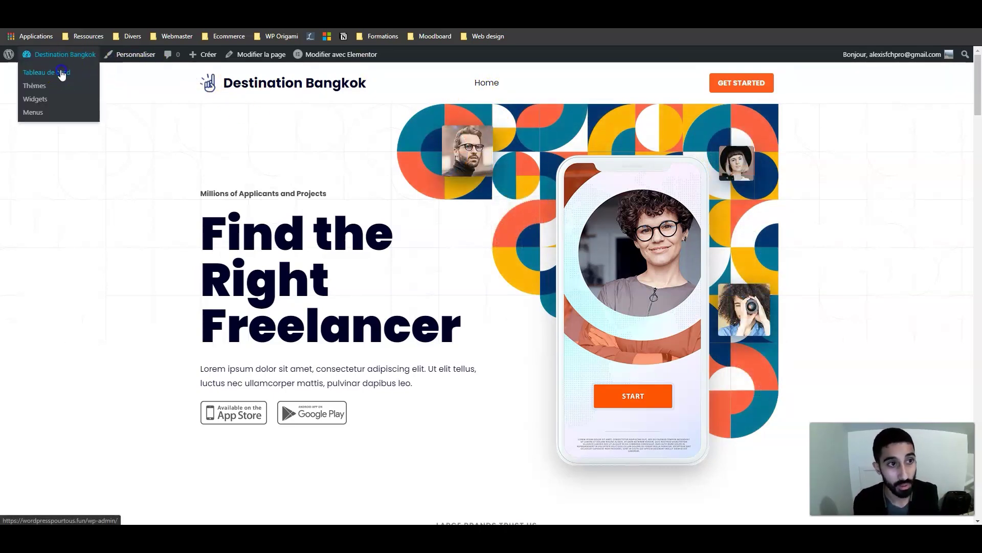
click(64, 72)
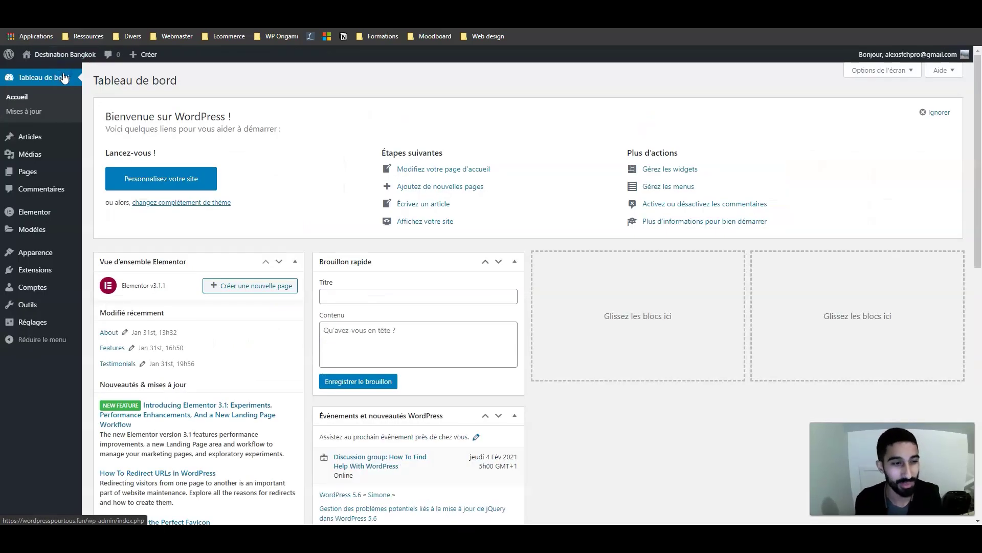
mouse_move(27, 259)
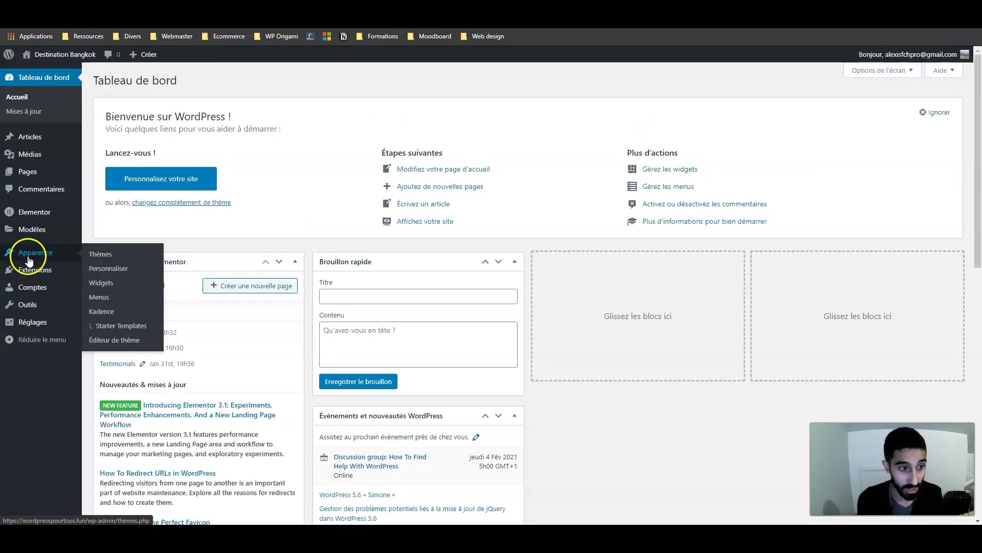
click(93, 297)
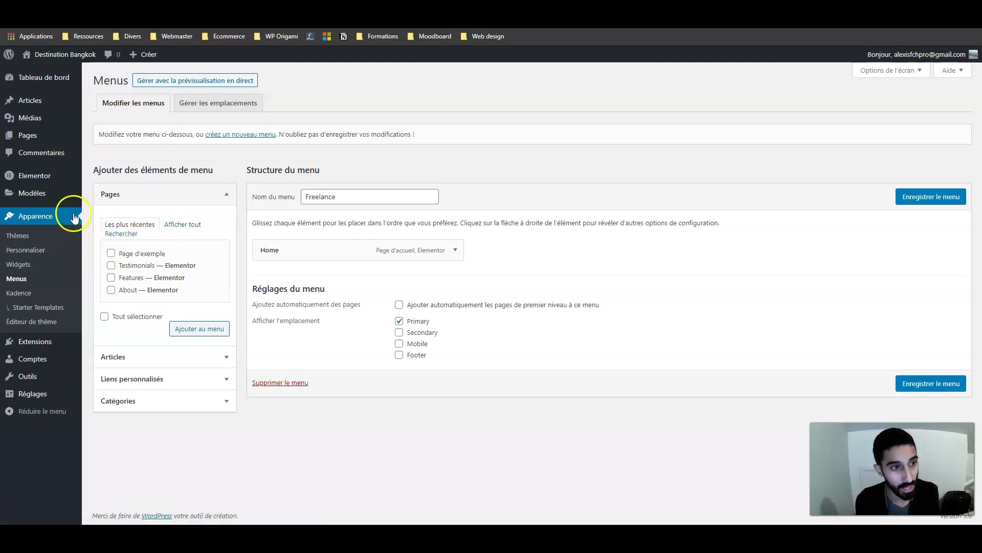
click(35, 134)
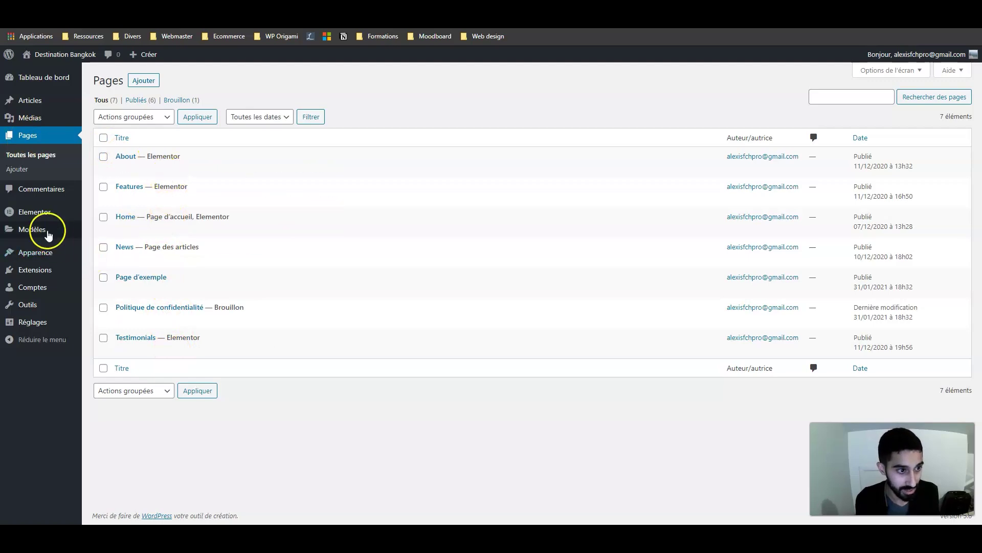
Add the News, About, Features and Testimonials pages to the Freelance menu and save it
mouse_move(28, 254)
click(98, 298)
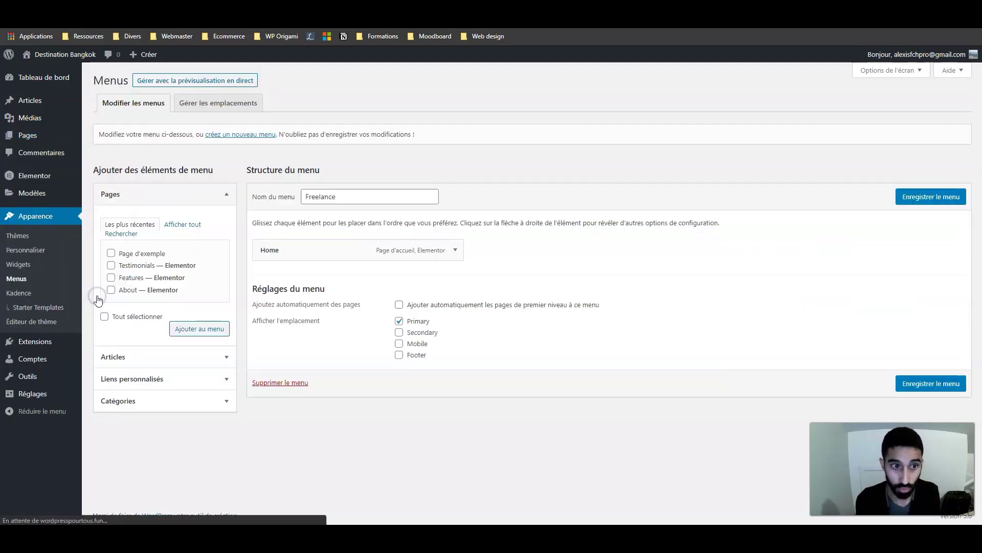
click(183, 224)
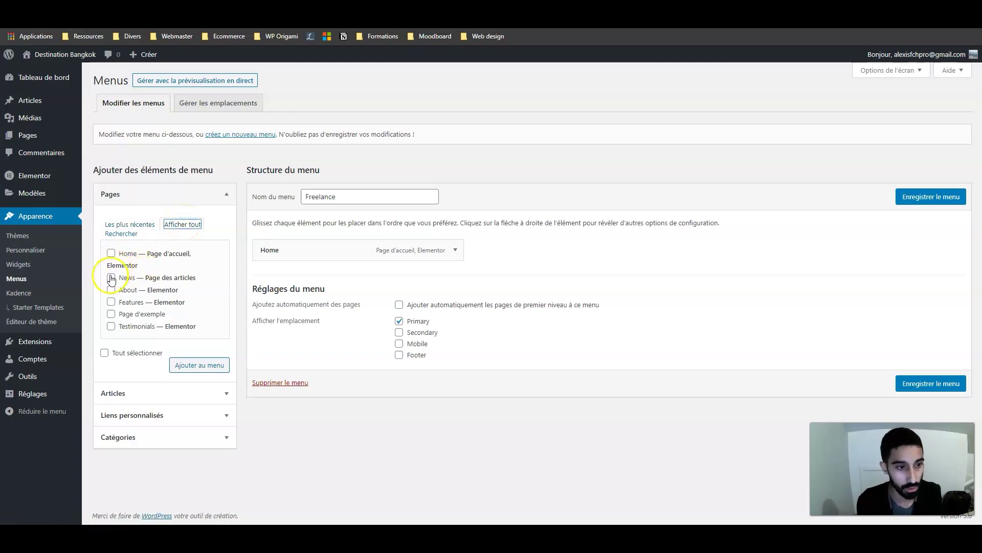
click(117, 328)
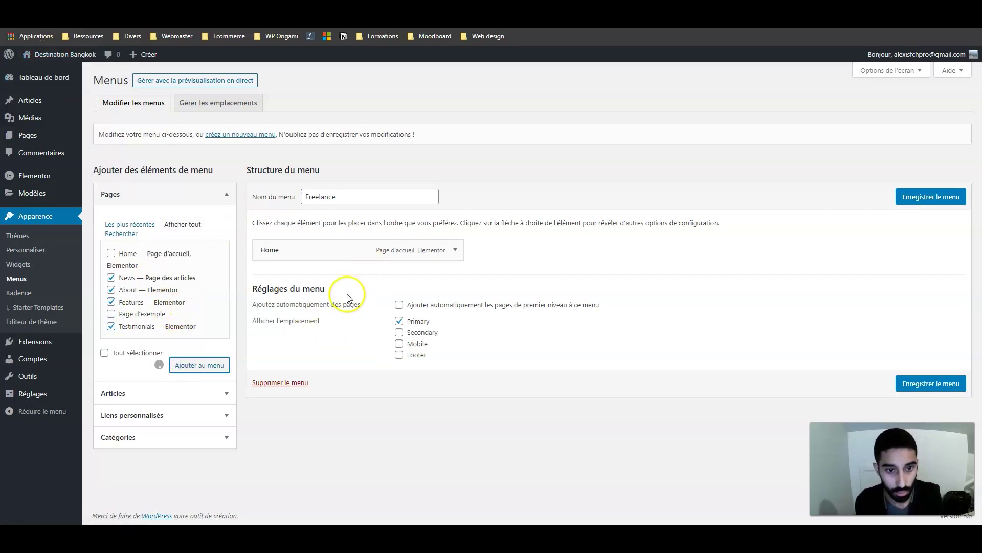
click(934, 196)
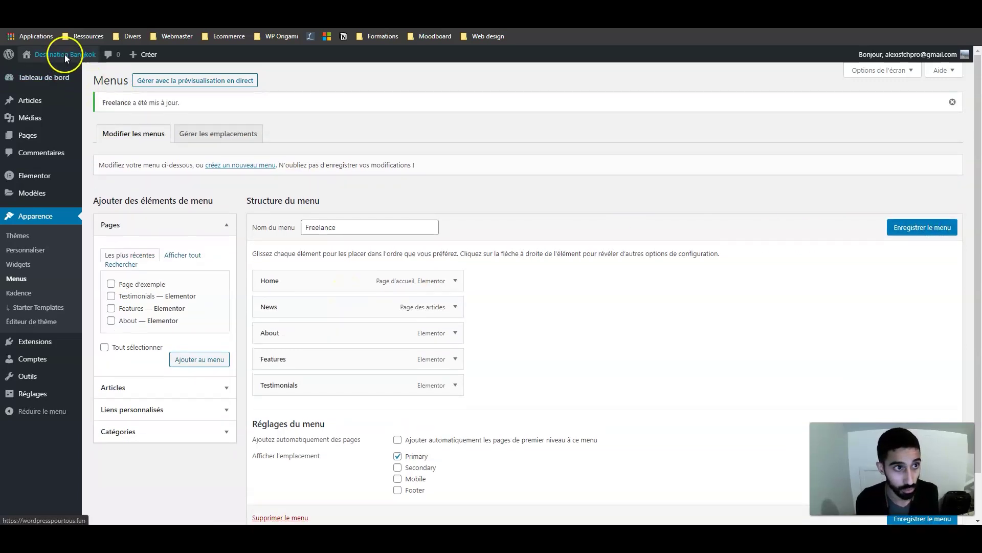
Return to the live site and open its header's main row settings in the customizer
mouse_move(65, 54)
click(76, 75)
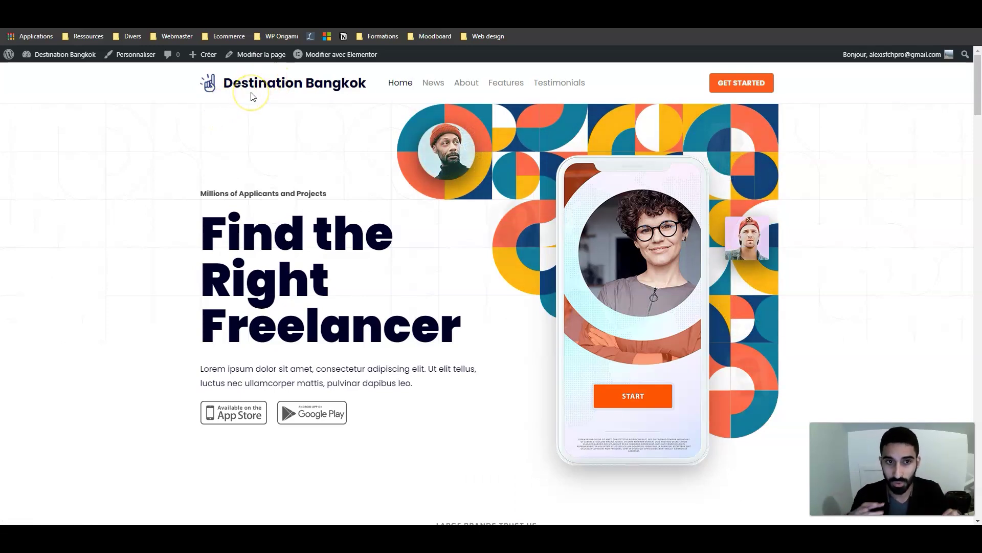
click(134, 55)
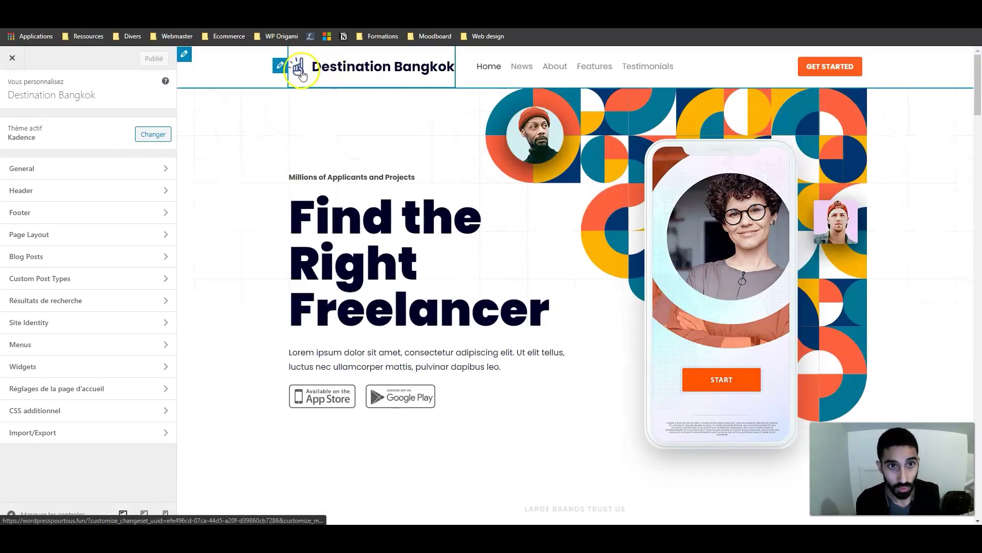
click(281, 67)
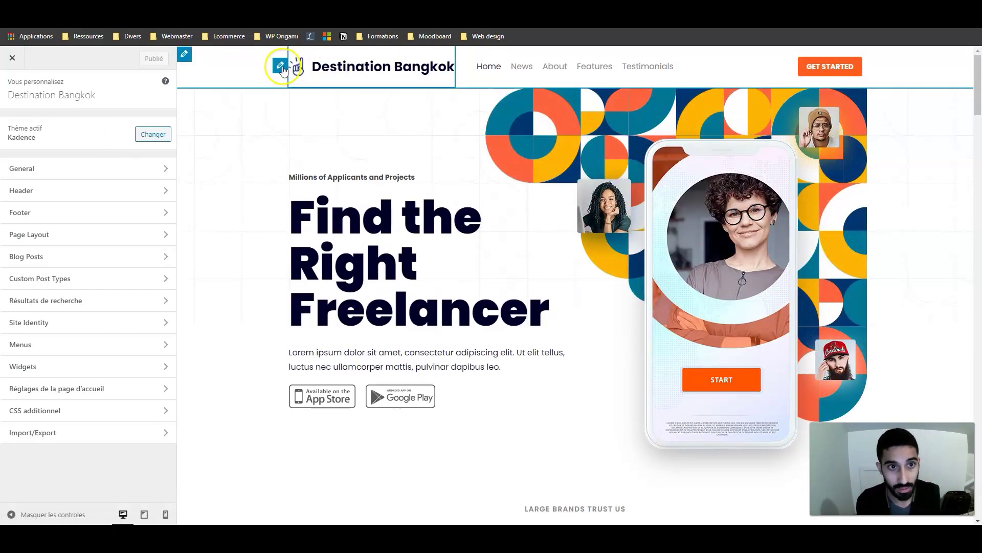
click(282, 68)
click(185, 54)
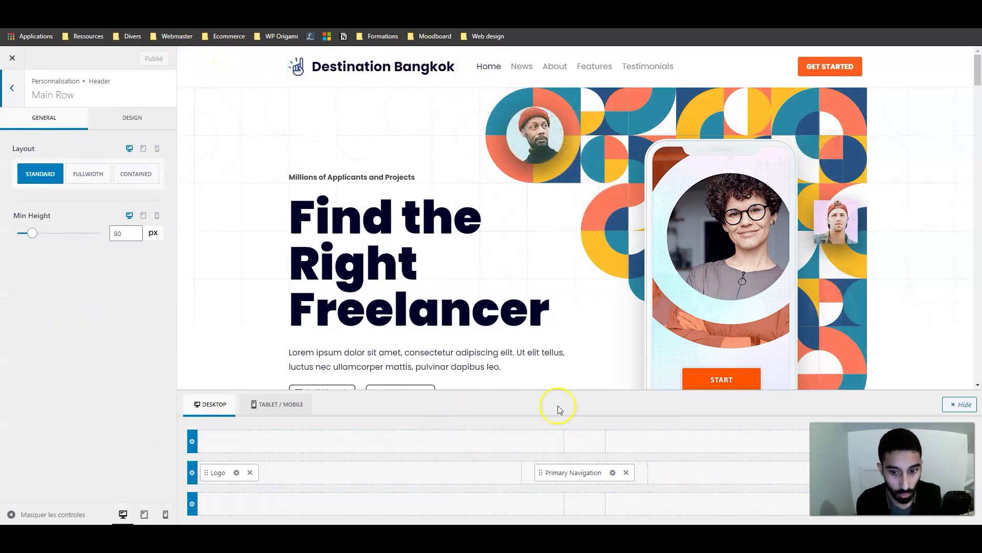
Examine the header builder's available items and the top row's general and design settings
click(577, 473)
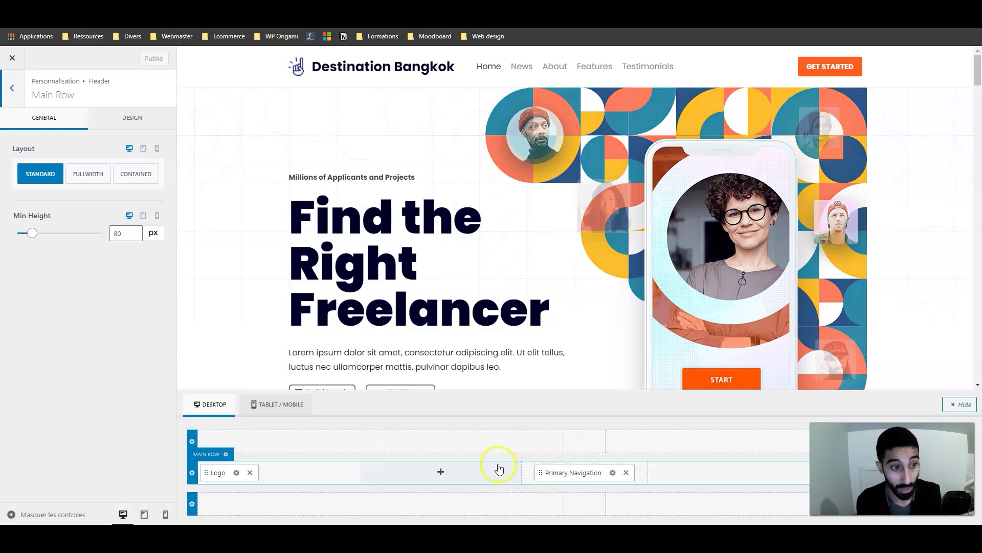
click(10, 90)
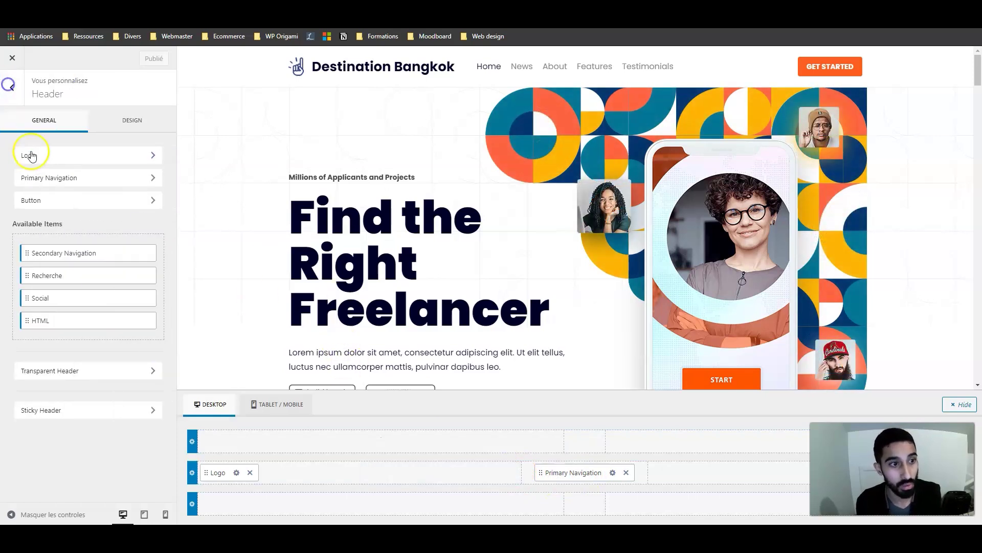
mouse_move(82, 269)
mouse_down()
mouse_move(662, 469)
mouse_move(146, 331)
mouse_move(74, 269)
mouse_up()
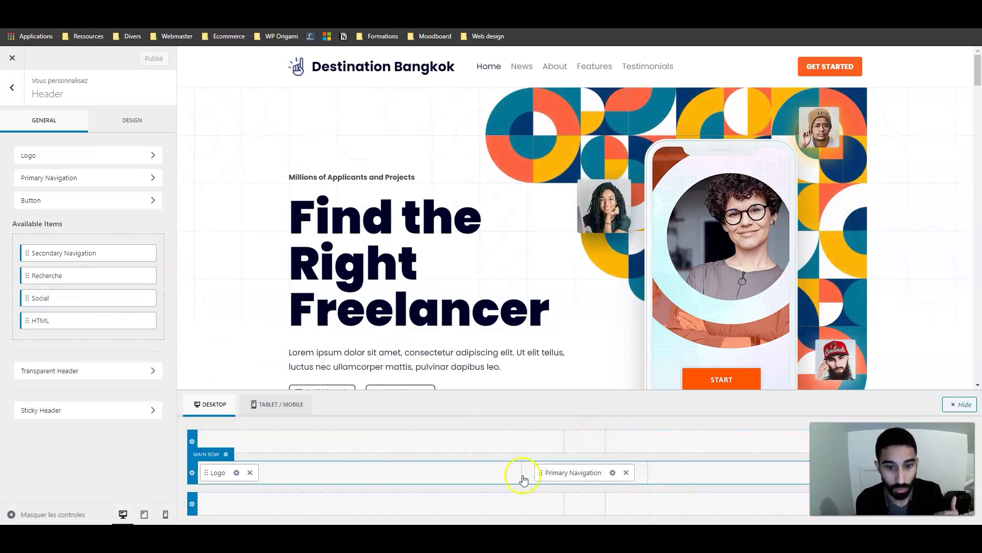
click(210, 425)
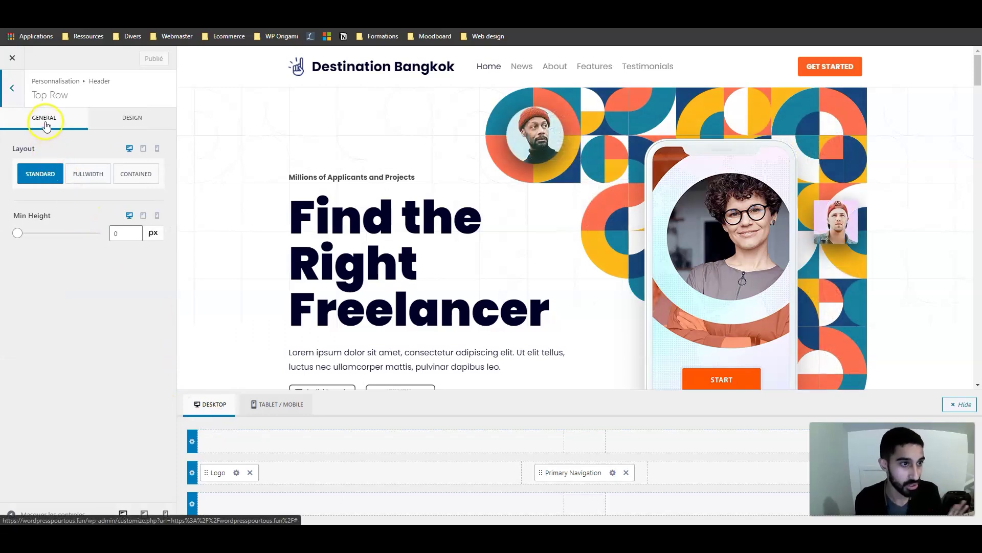
click(123, 119)
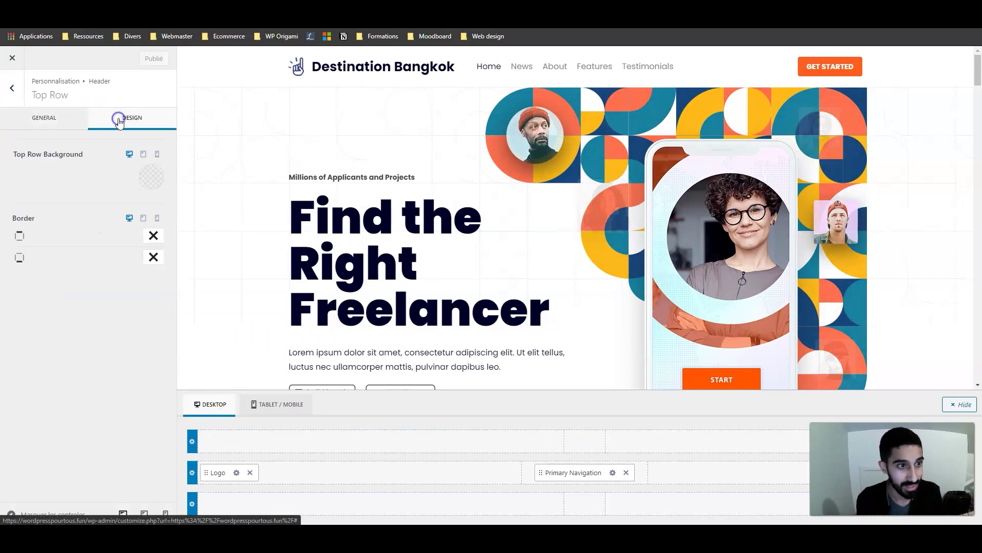
click(60, 118)
Examine the primary navigation's general and design settings, the top row's settings and the logo's layout options
click(613, 472)
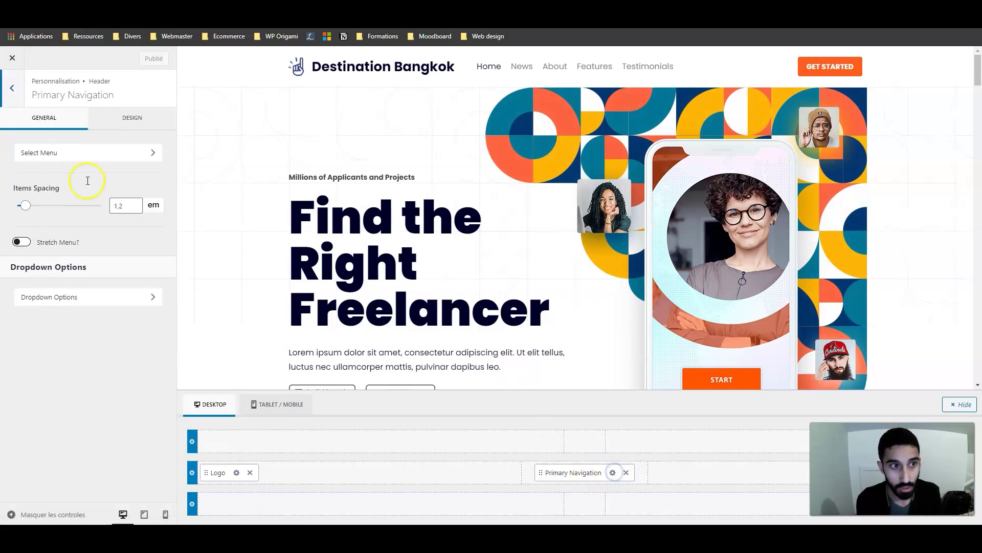
click(118, 121)
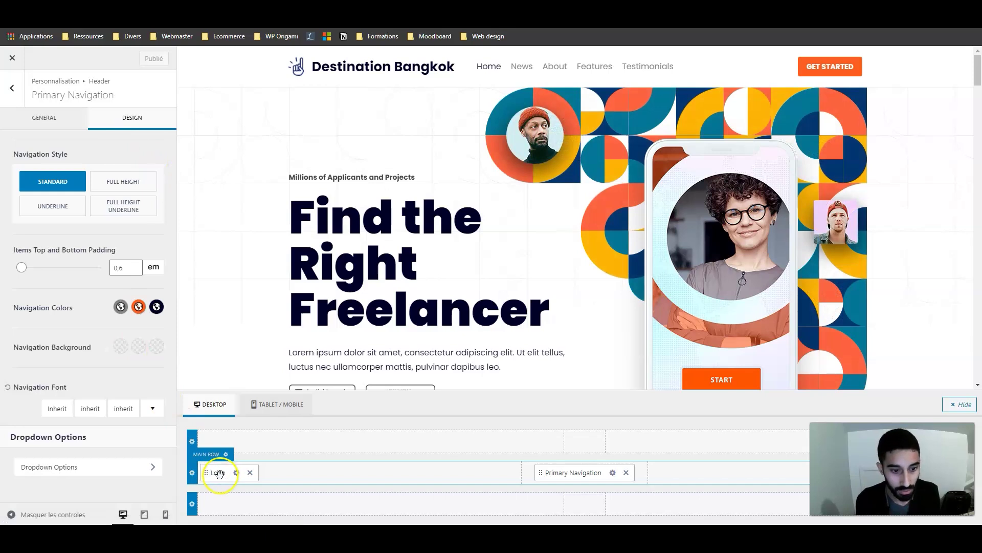
click(46, 116)
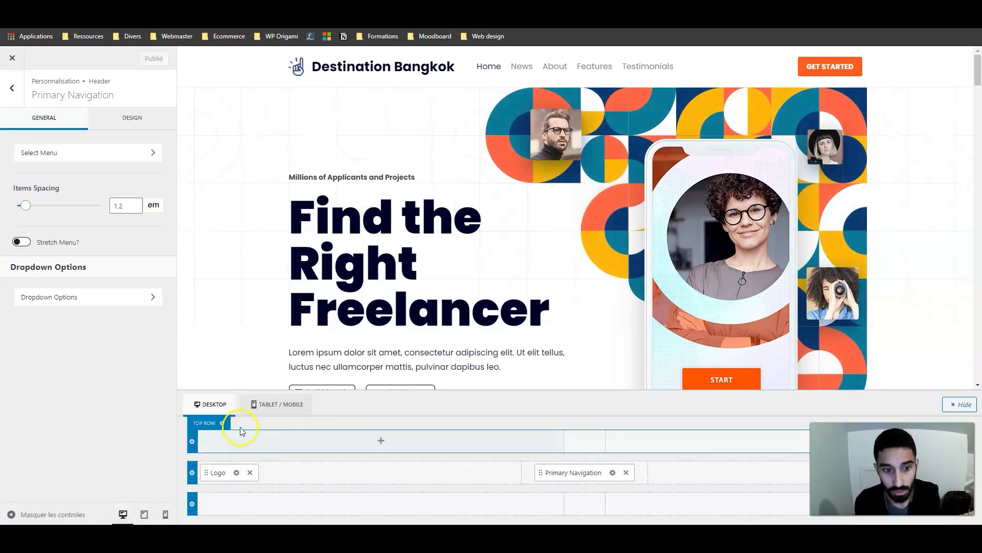
click(222, 423)
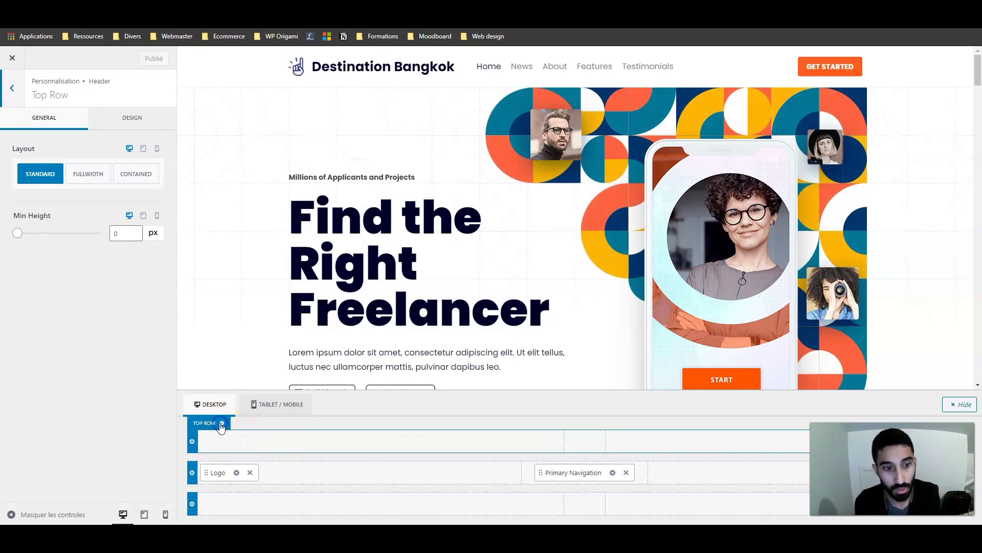
click(235, 473)
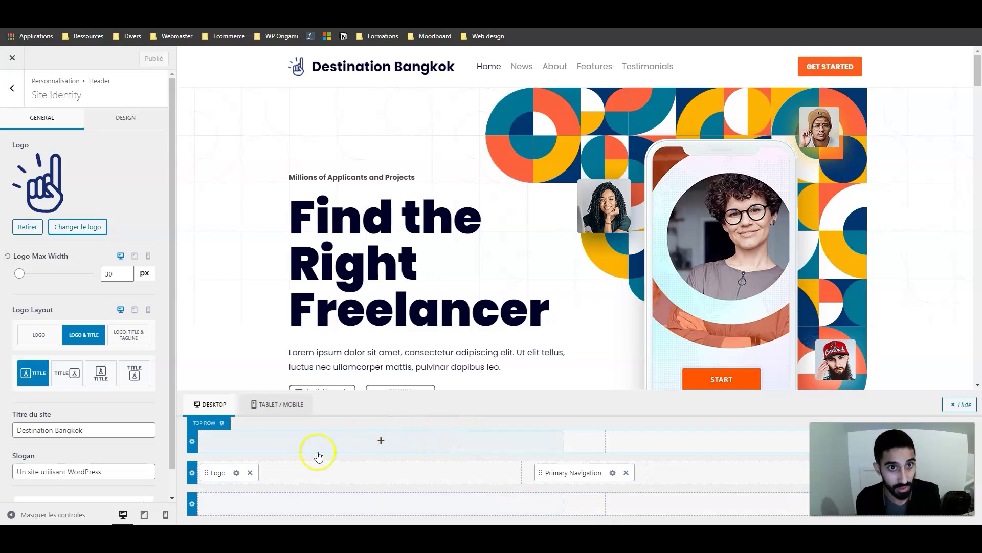
click(92, 347)
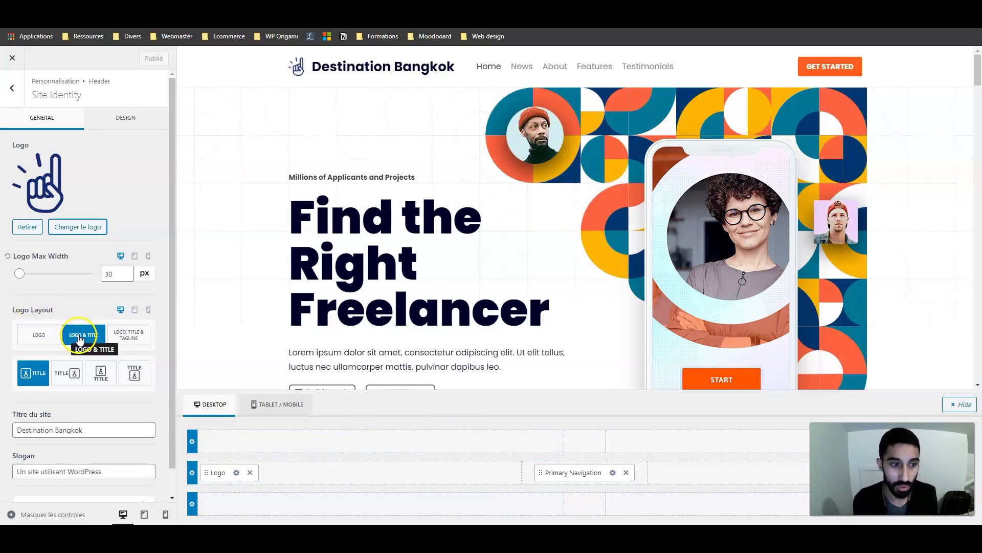
Set the logo layout to logo only and increase the primary navigation's items spacing to 2.76 em
click(39, 335)
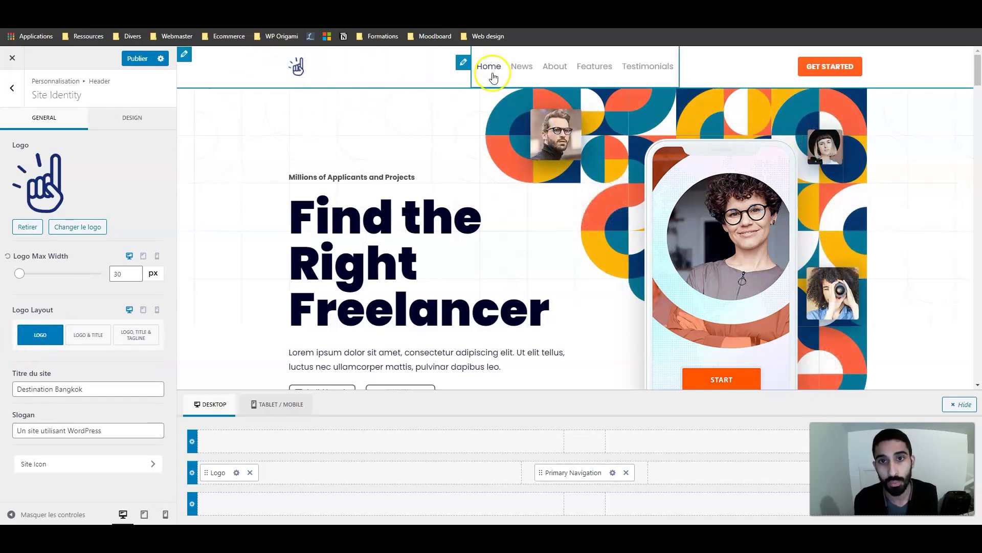
click(464, 64)
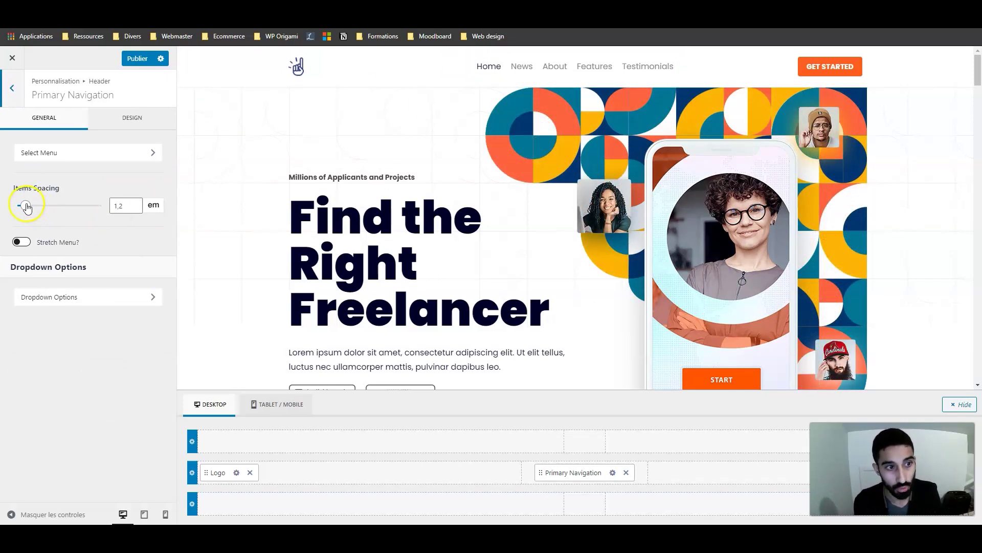
drag(26, 206, 41, 205)
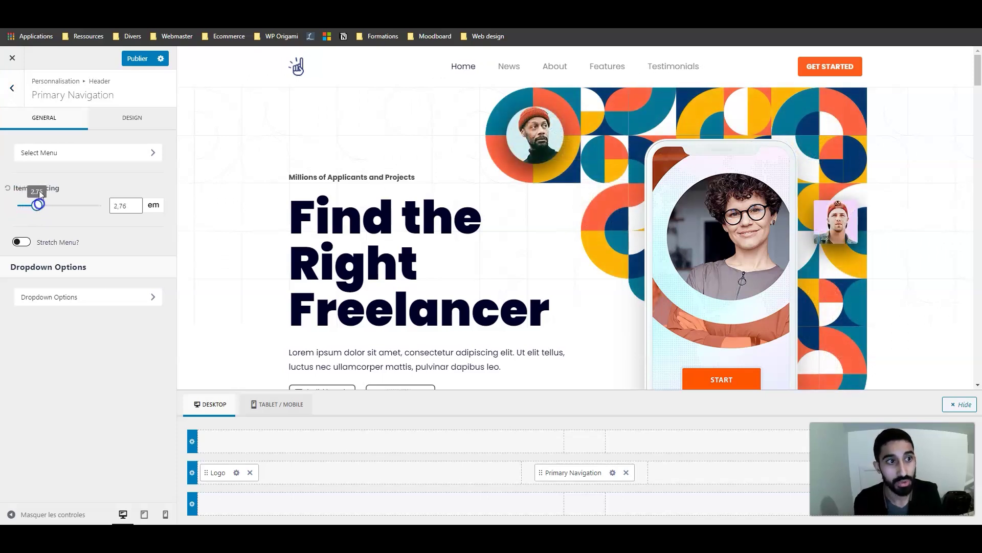
Set the primary navigation's font size to 20 px in its design settings
click(136, 119)
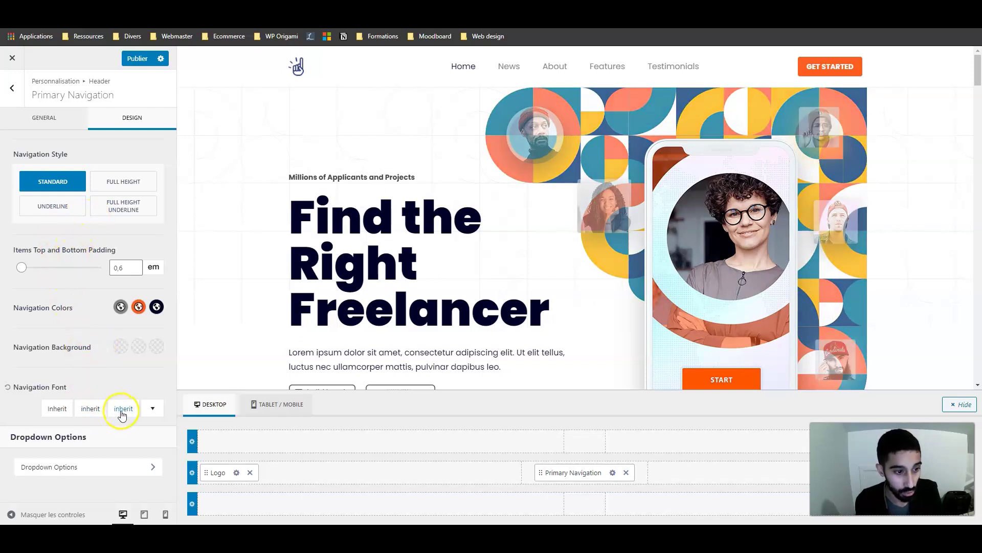
click(123, 410)
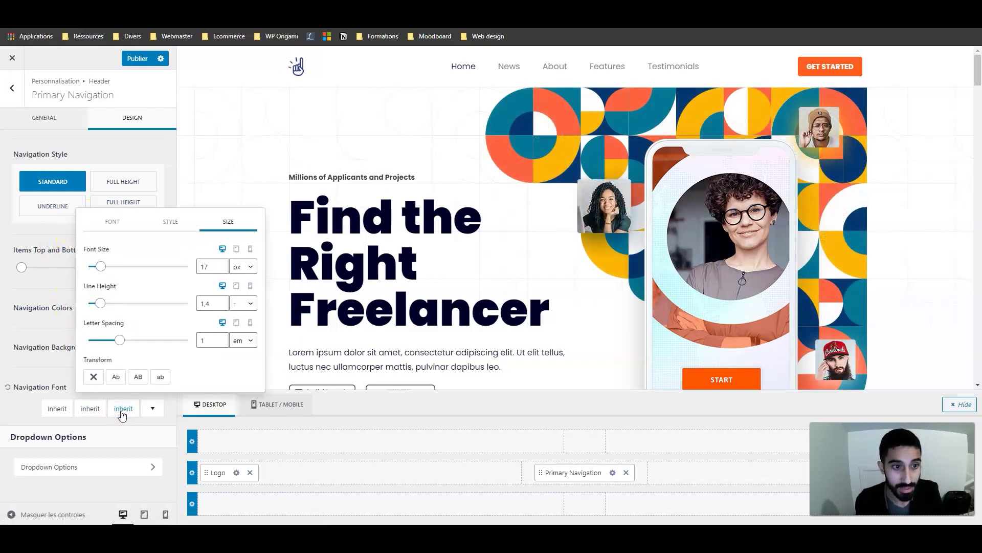
drag(101, 266, 106, 270)
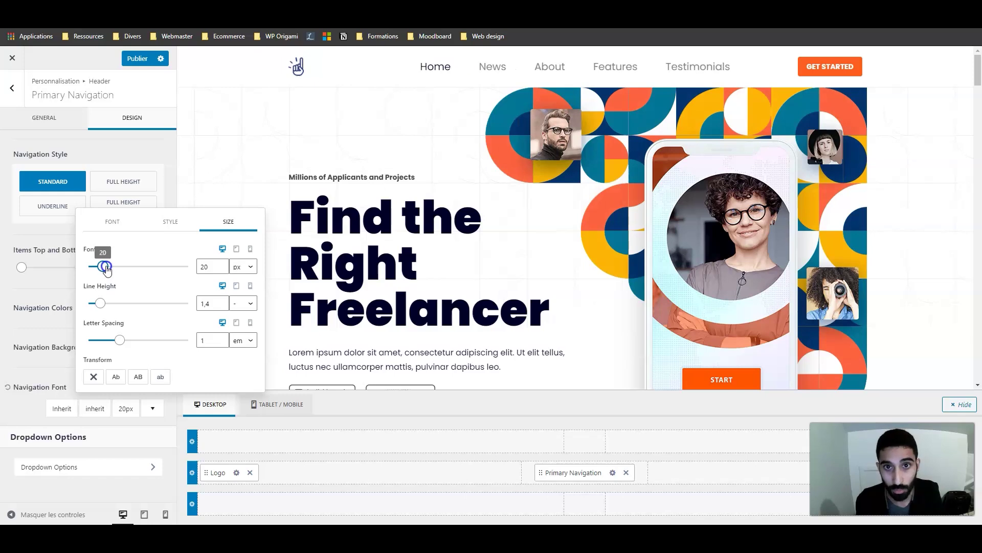
click(47, 282)
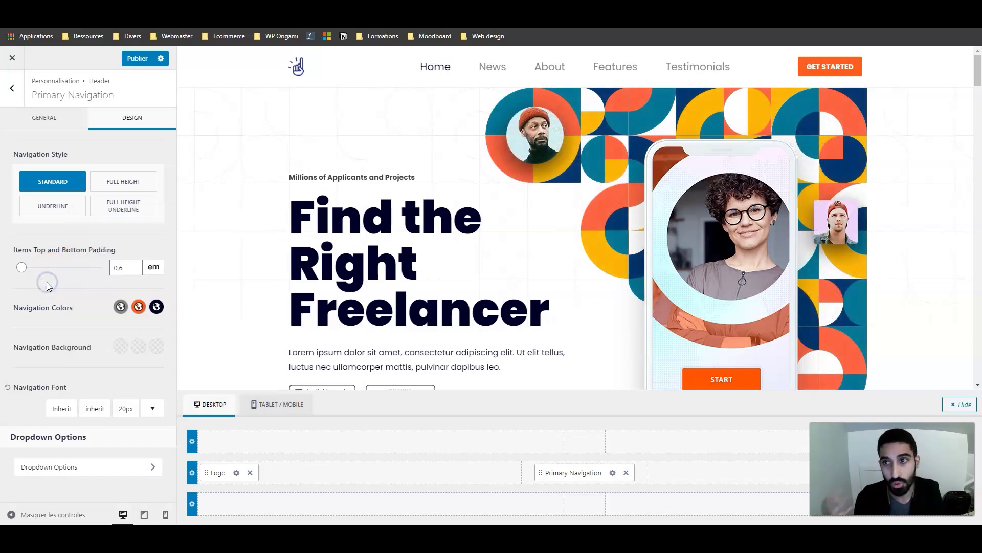
Reduce the primary navigation's items spacing to 2.03 em and publish the header changes
click(62, 118)
drag(31, 205, 34, 210)
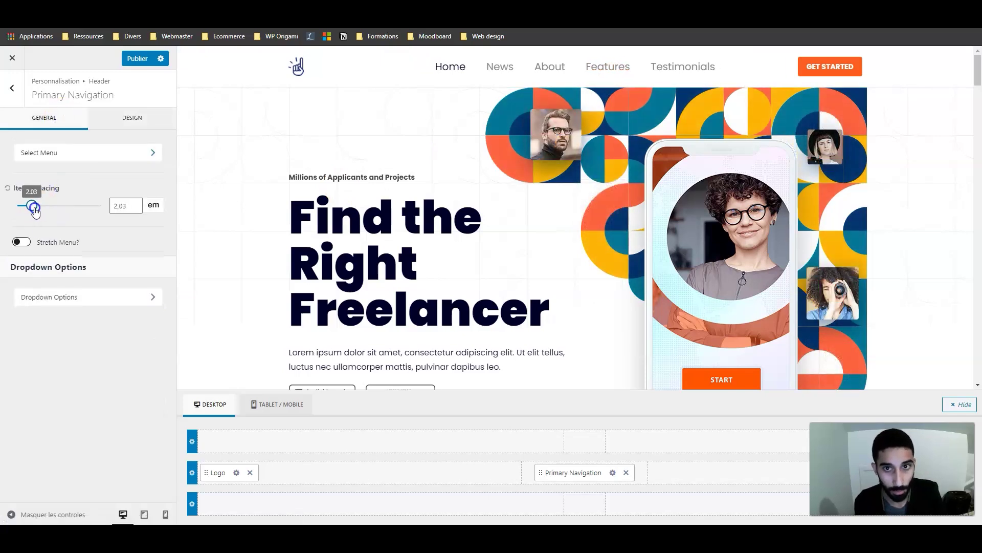
click(134, 59)
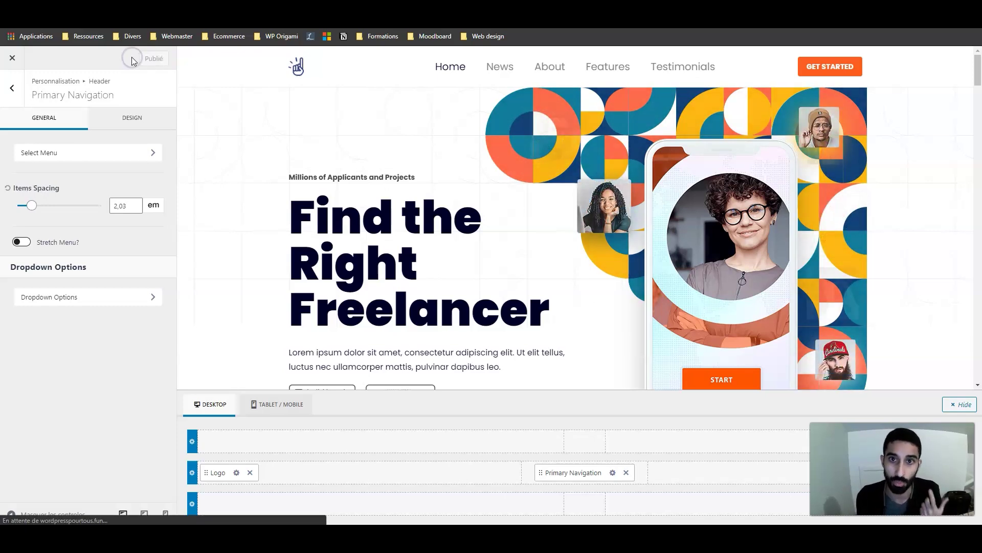
Set the logo's max width to 47 px, publish the change and check the page on the live site
click(21, 60)
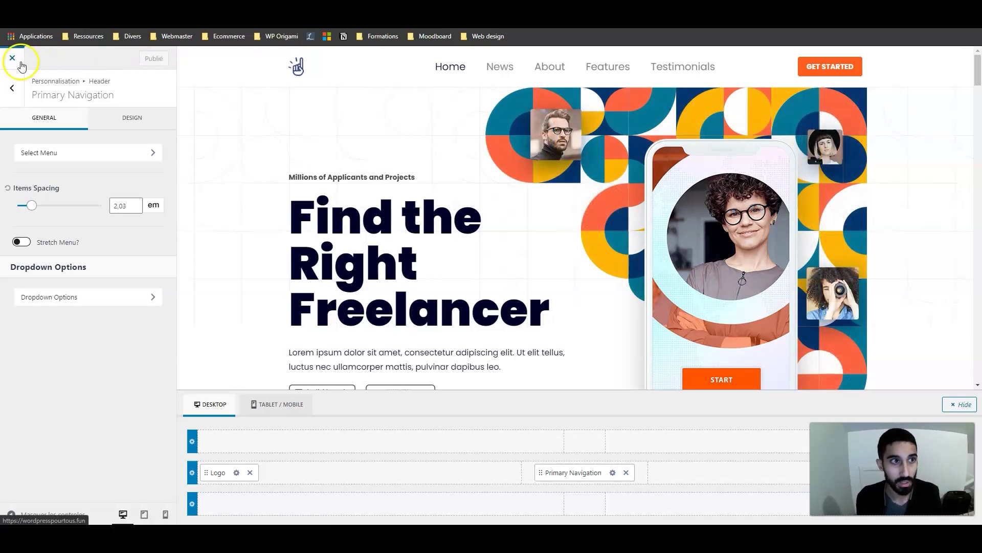
click(290, 62)
drag(21, 273, 26, 277)
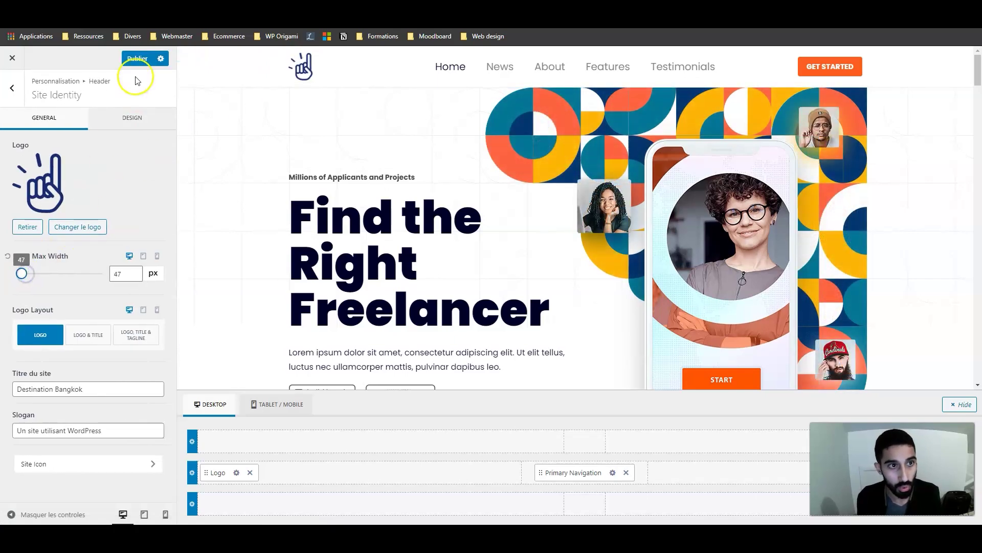
click(11, 58)
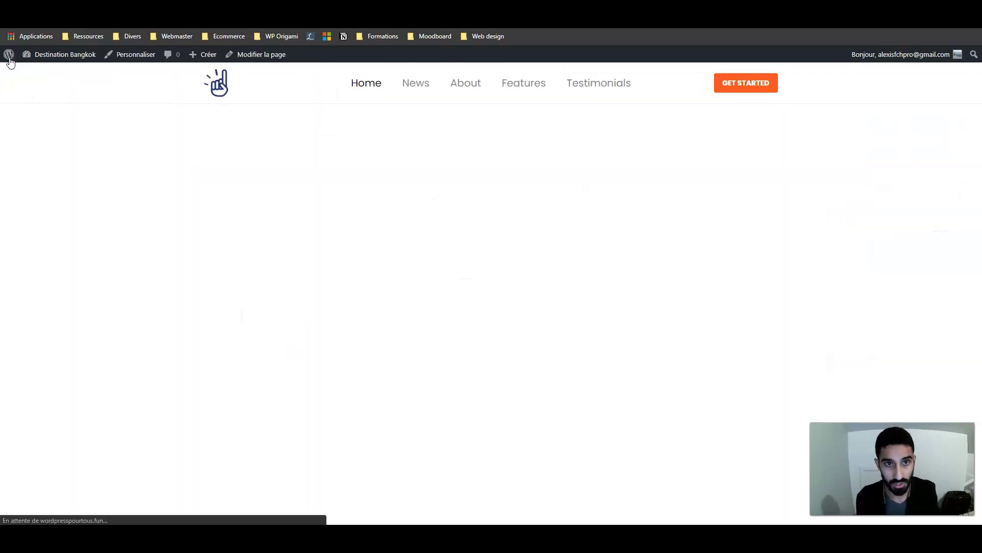
scroll(391, 128, down, 8)
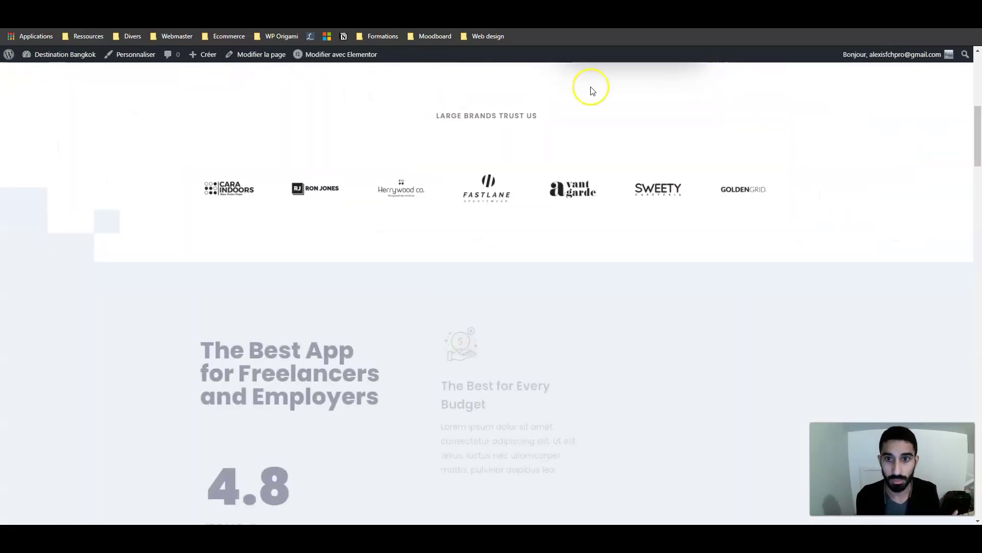
scroll(588, 88, up, 8)
Reopen the site's customizer and show the footer builder with the footer of the page in view
click(136, 55)
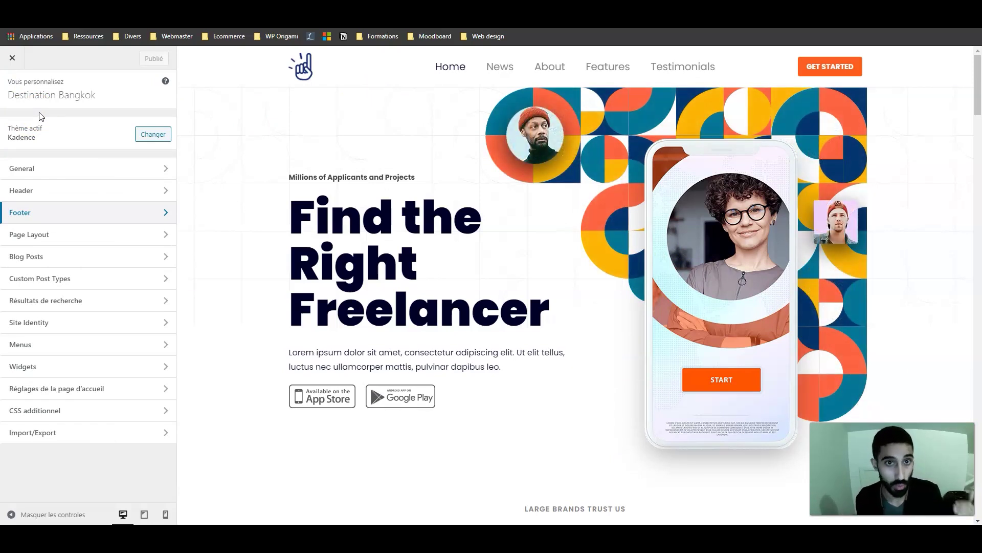
click(40, 189)
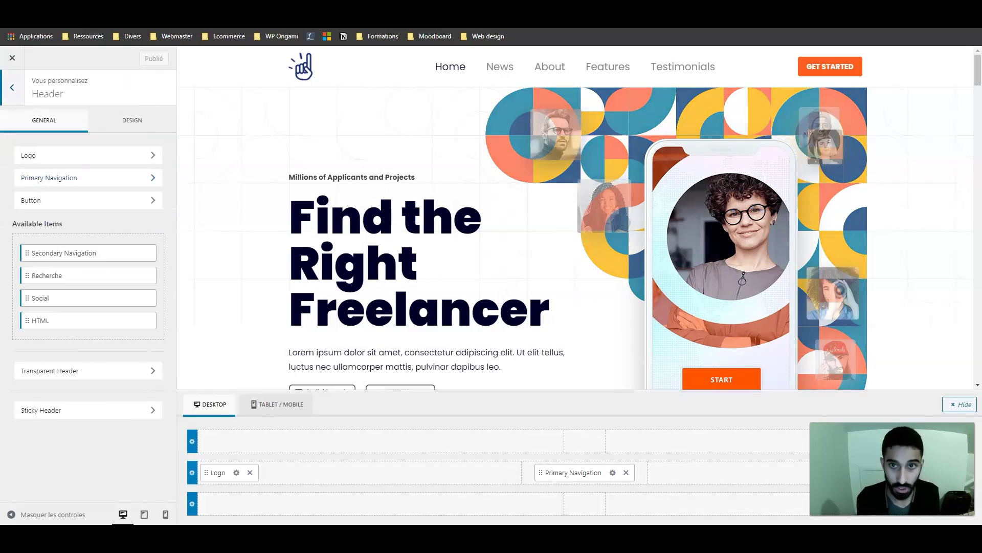
click(11, 87)
click(72, 212)
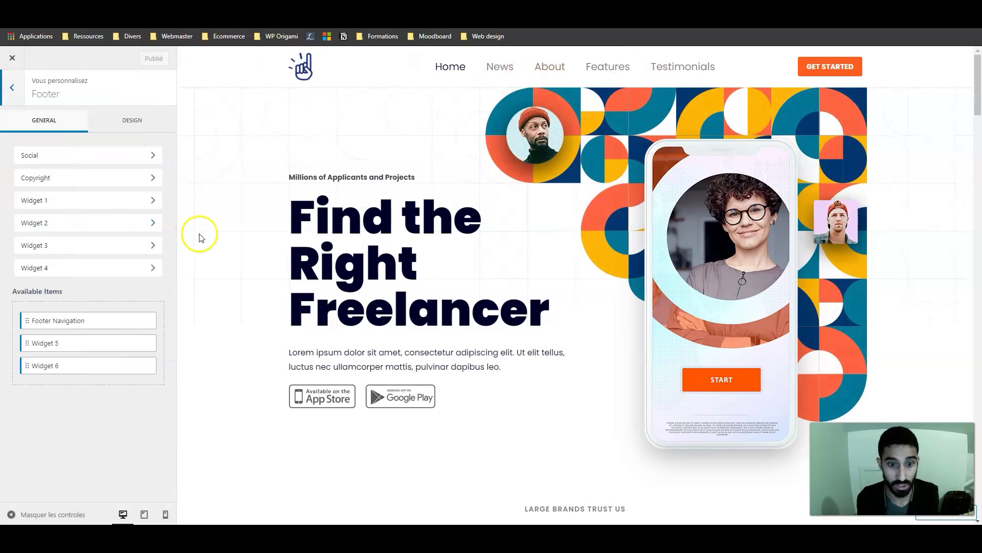
scroll(768, 226, down, 4)
drag(978, 124, 980, 512)
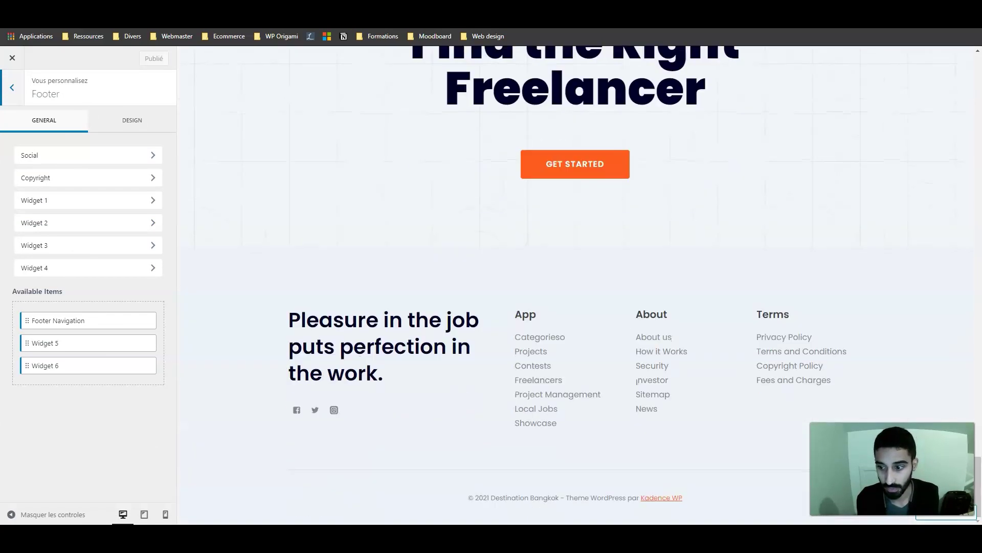
click(940, 520)
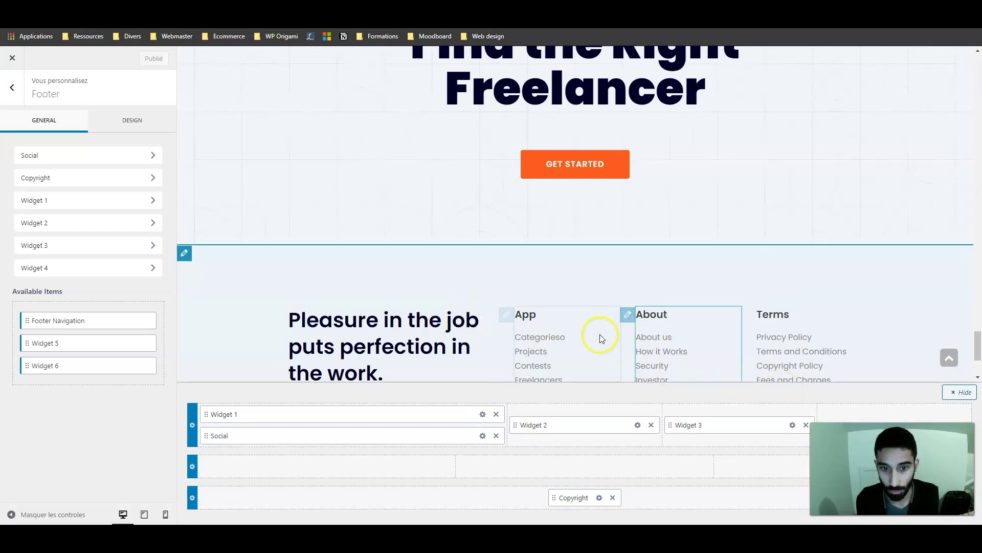
Examine the footer's App, tagline and About widgets and their editable content
scroll(602, 339, down, 3)
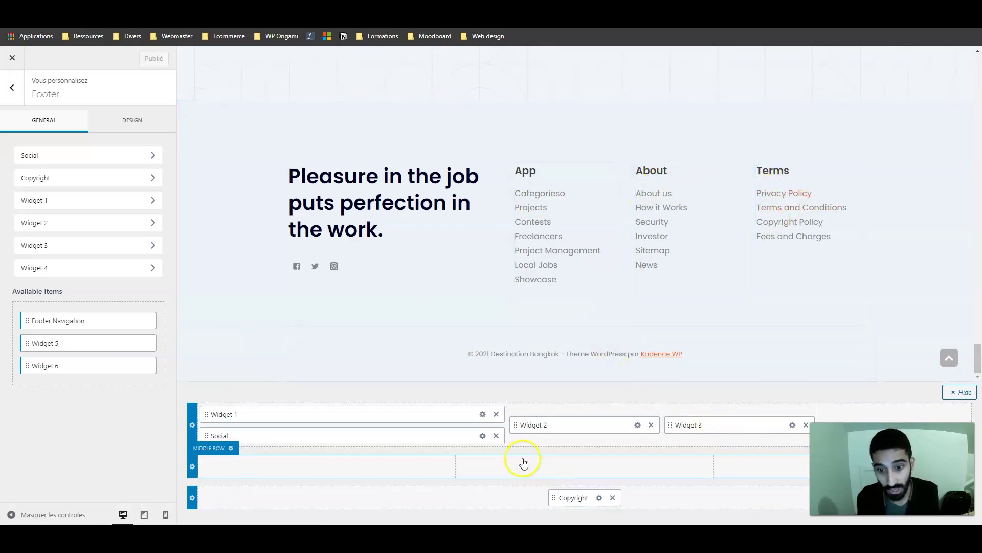
click(637, 425)
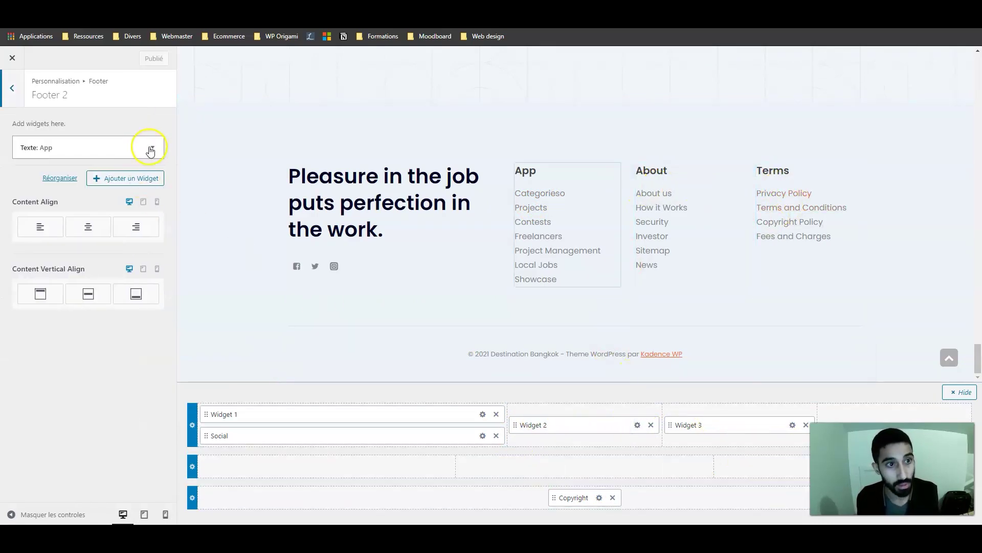
click(153, 147)
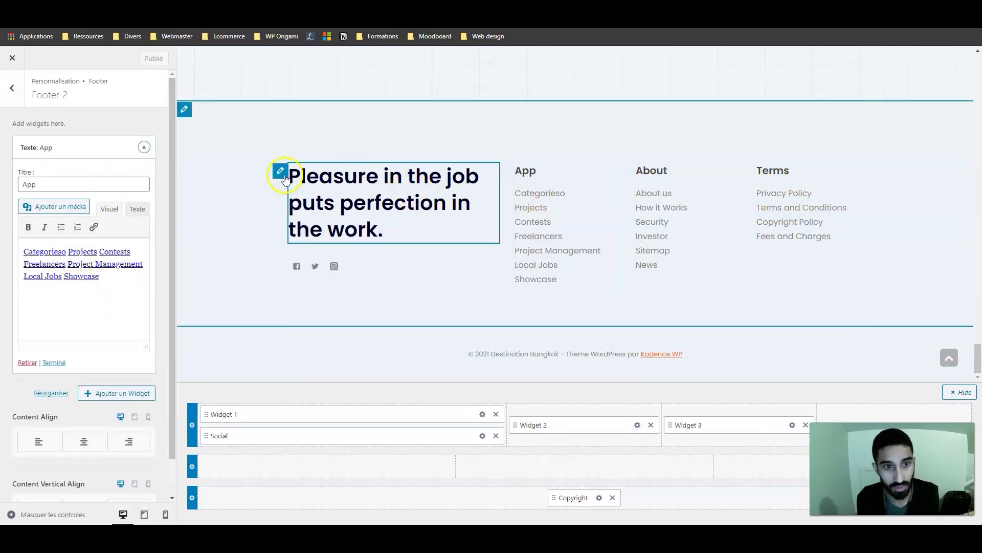
click(285, 175)
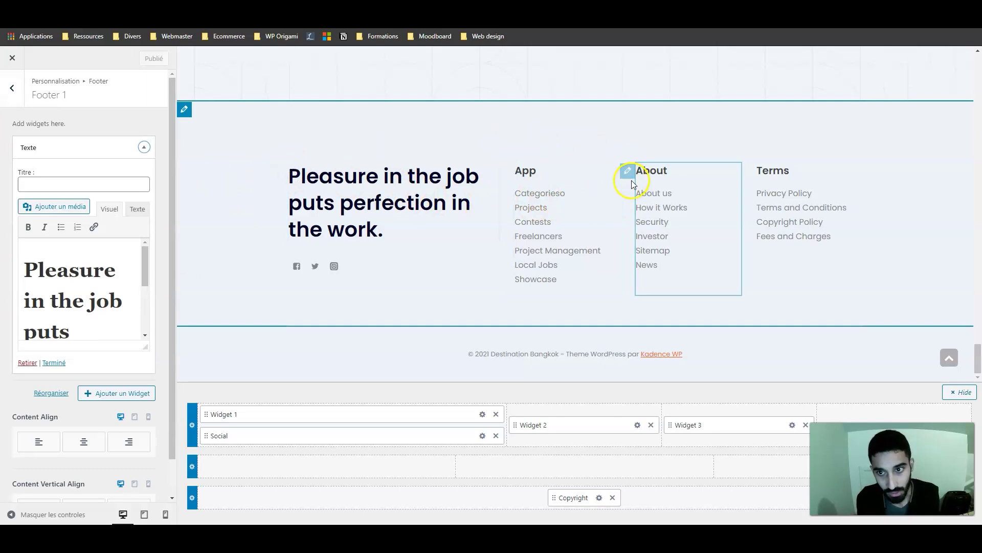
click(628, 172)
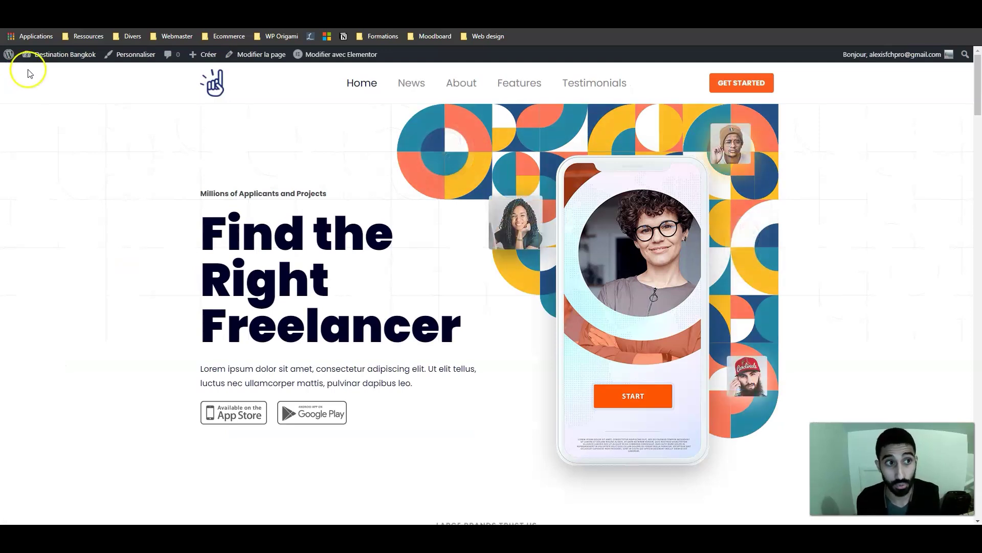
Leave the customizer and open the Freelance menu for editing from the WordPress dashboard
click(43, 74)
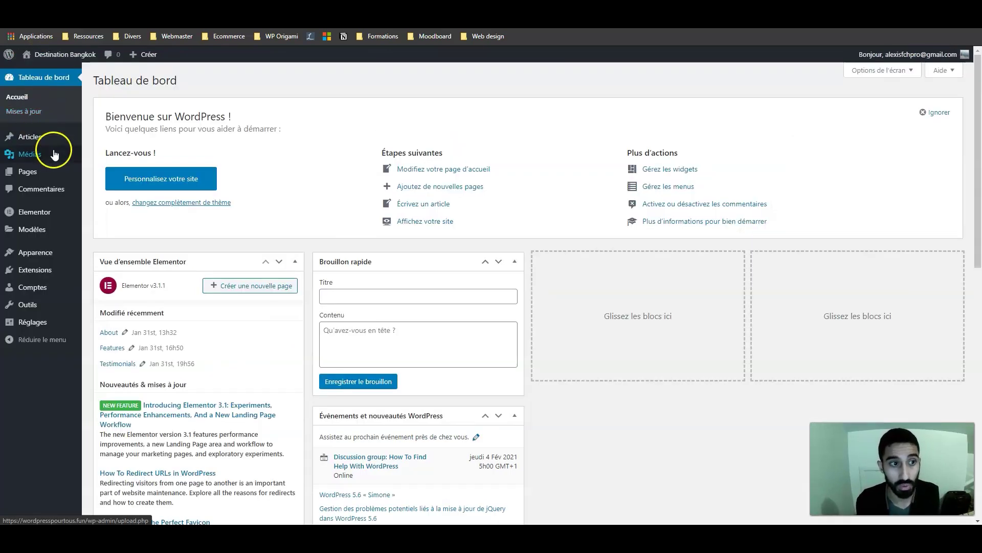
mouse_move(44, 252)
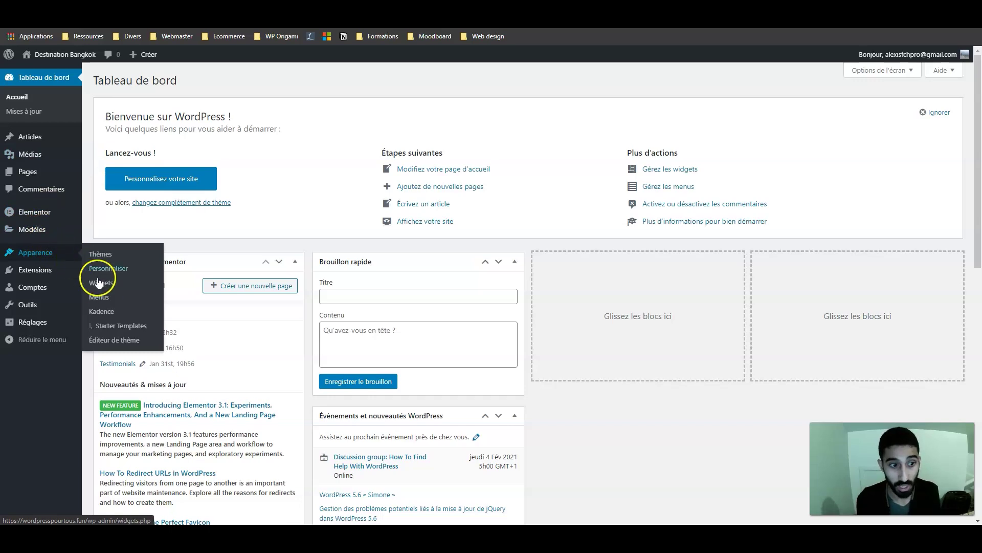
click(118, 297)
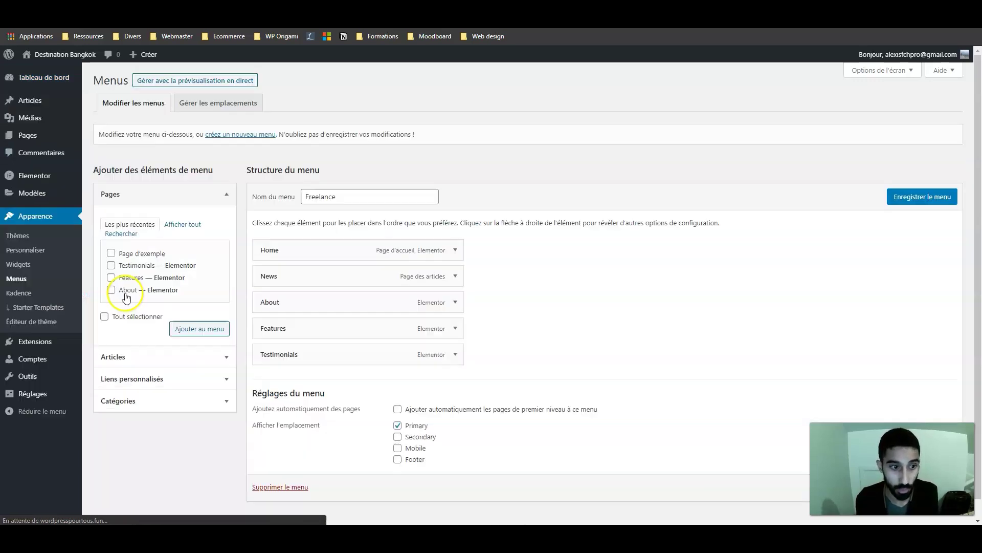
Examine the navigation title fields of the Home, News and About menu items
click(455, 251)
click(305, 285)
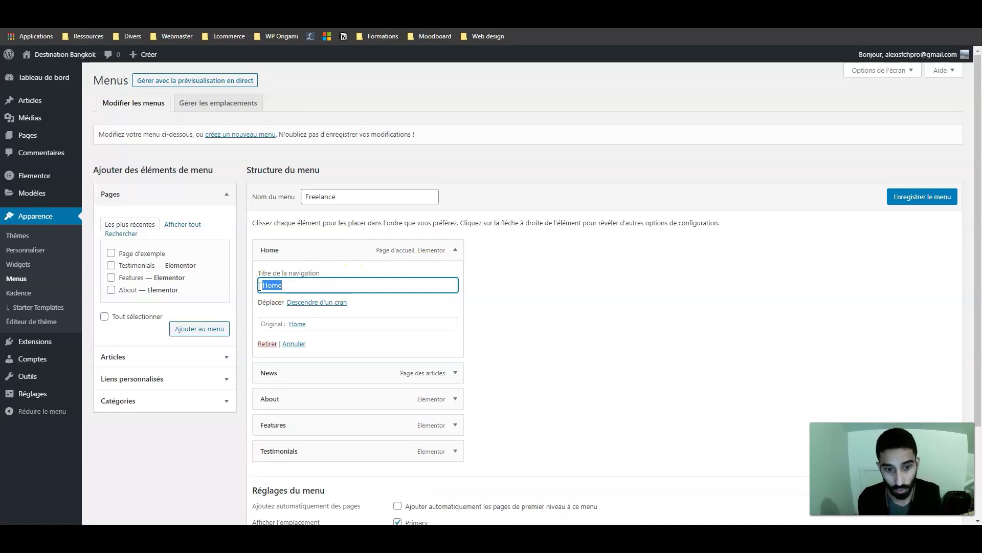
click(455, 373)
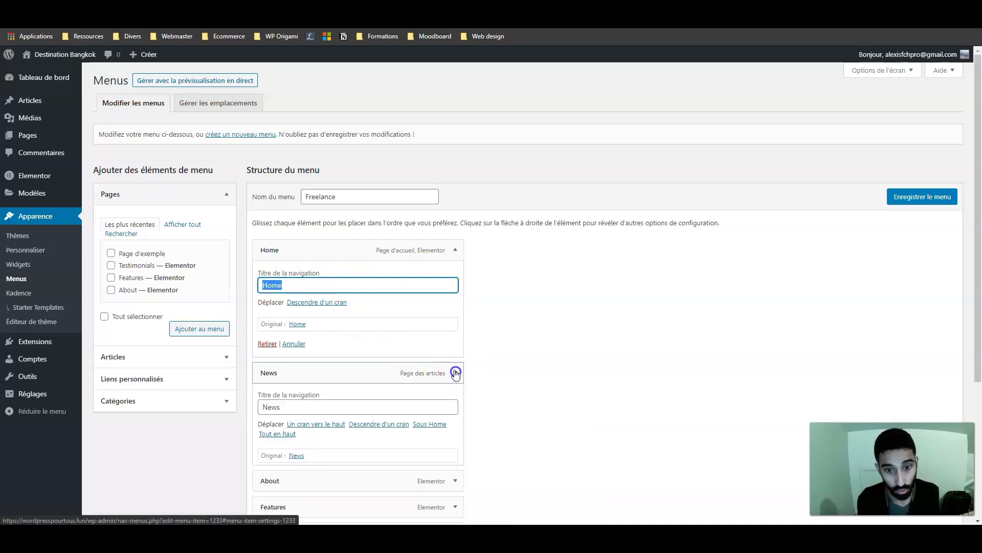
click(456, 372)
click(455, 250)
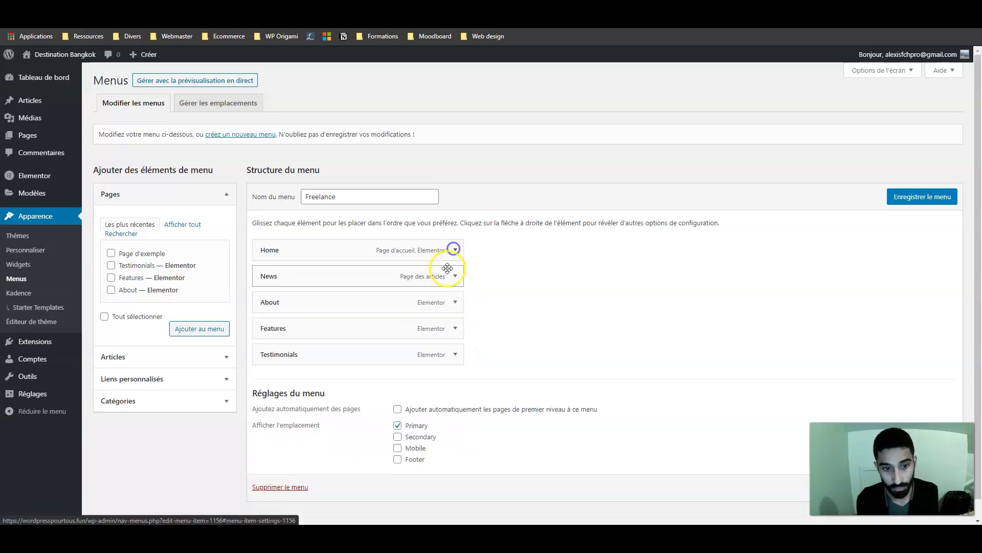
click(455, 303)
drag(325, 338, 228, 351)
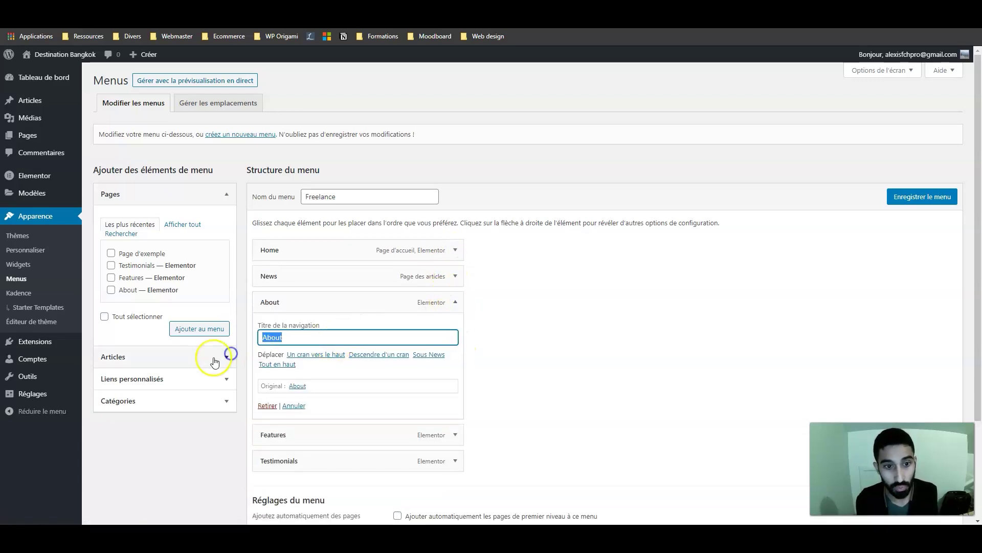
click(455, 303)
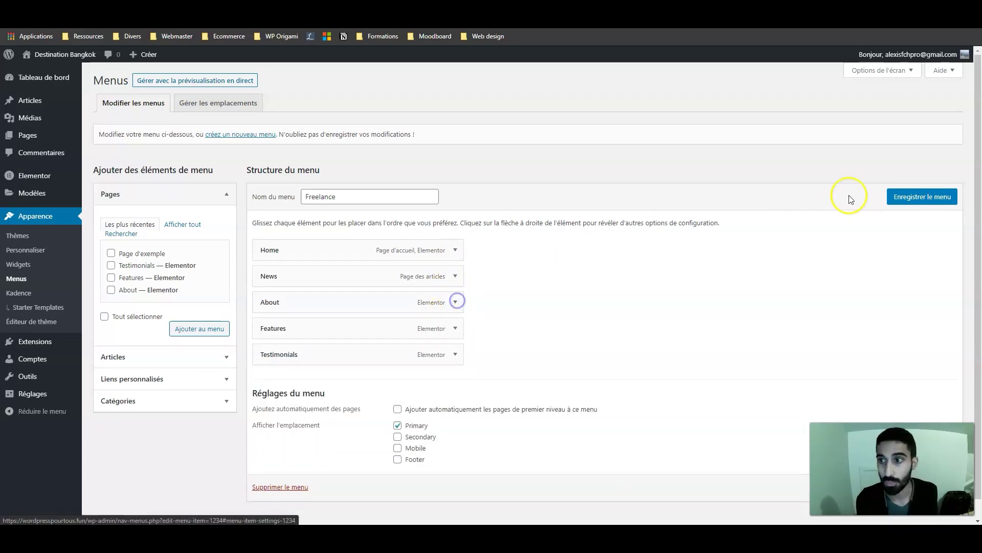
Save the Freelance menu and return to the live site
click(917, 196)
click(77, 54)
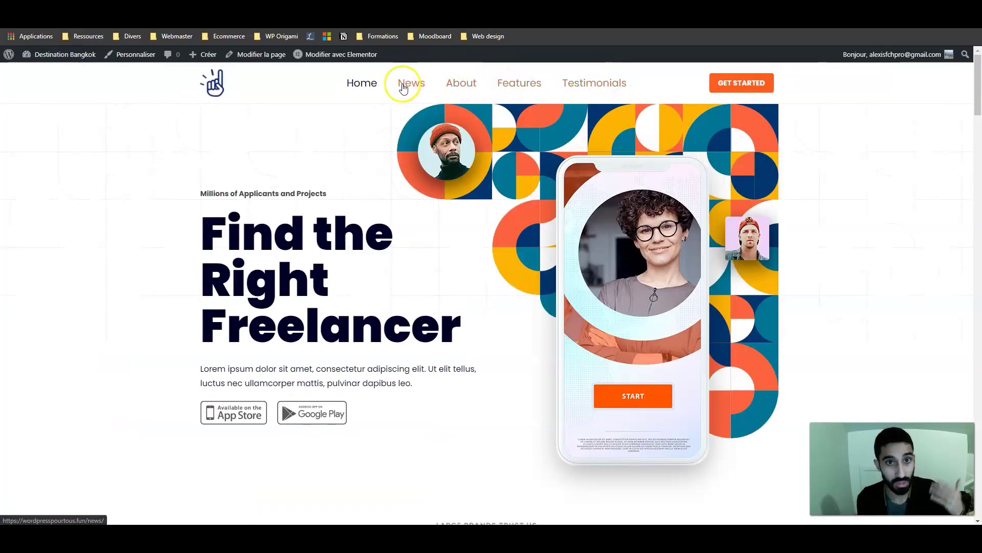
Try the News and Home menu links and open the homepage for editing in Elementor
click(411, 90)
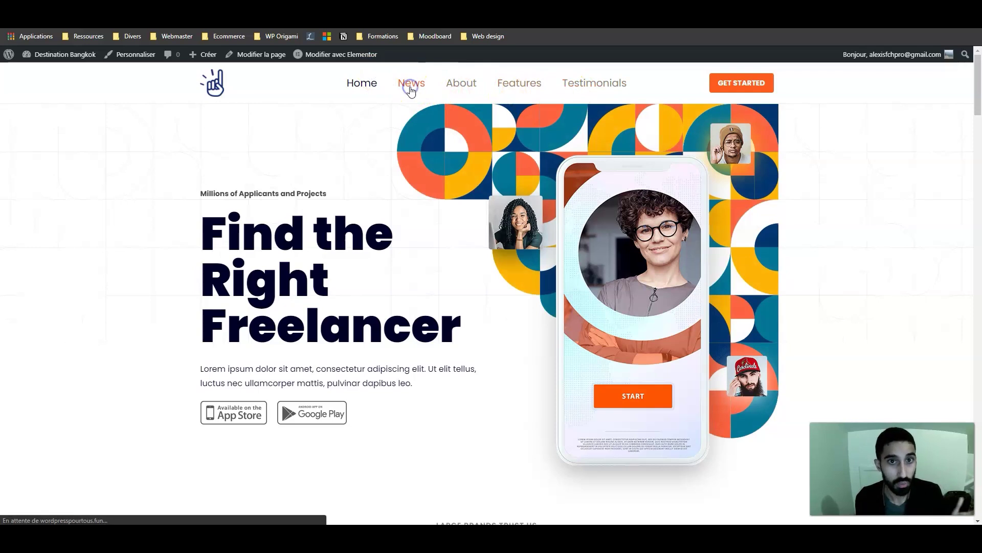
click(366, 87)
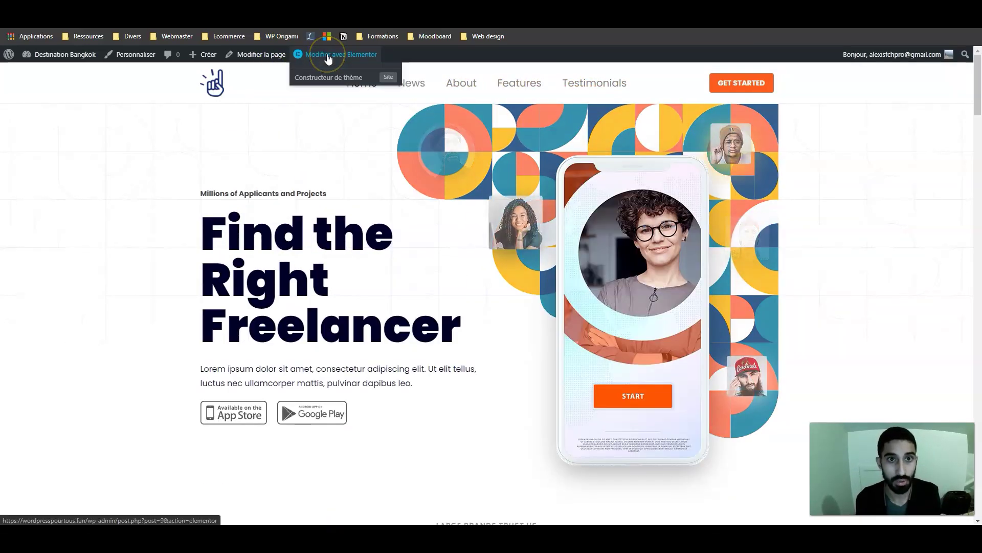
click(329, 56)
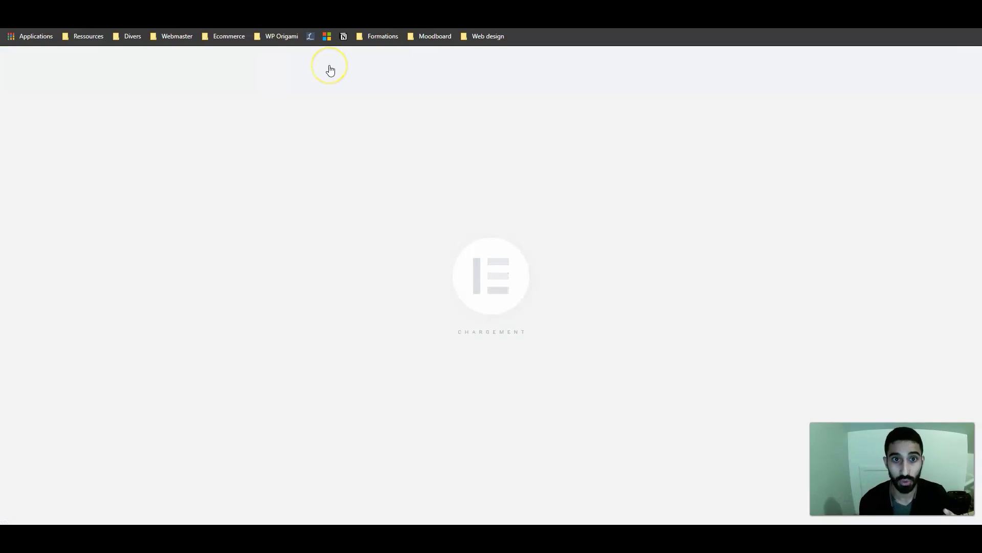
Examine the editing options of the hero section's headings, paragraph and phone image
click(369, 224)
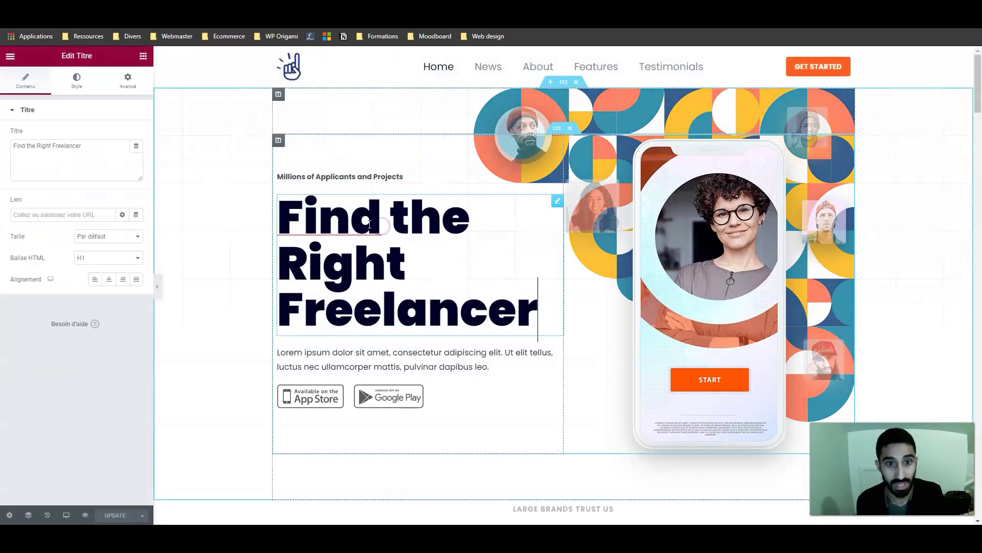
click(347, 177)
click(254, 156)
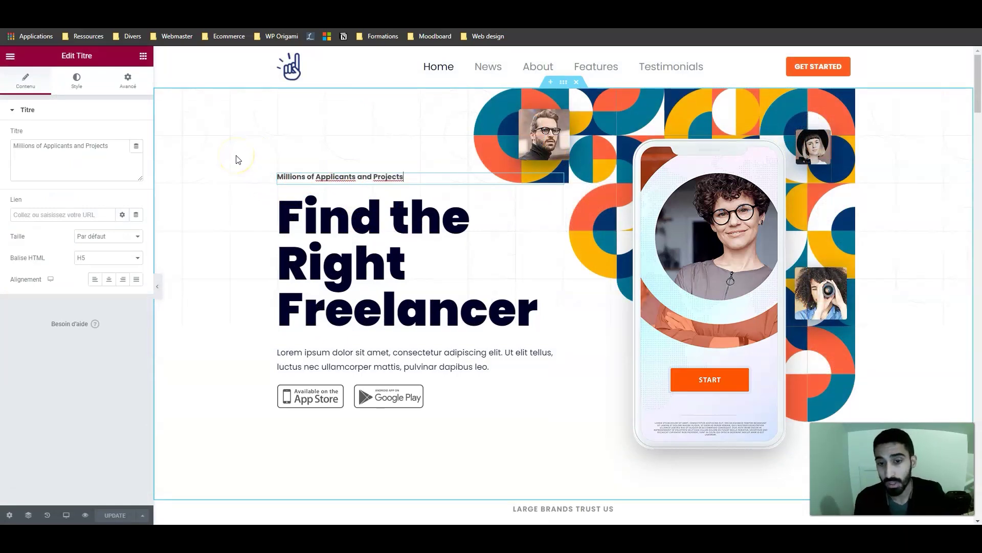
click(578, 148)
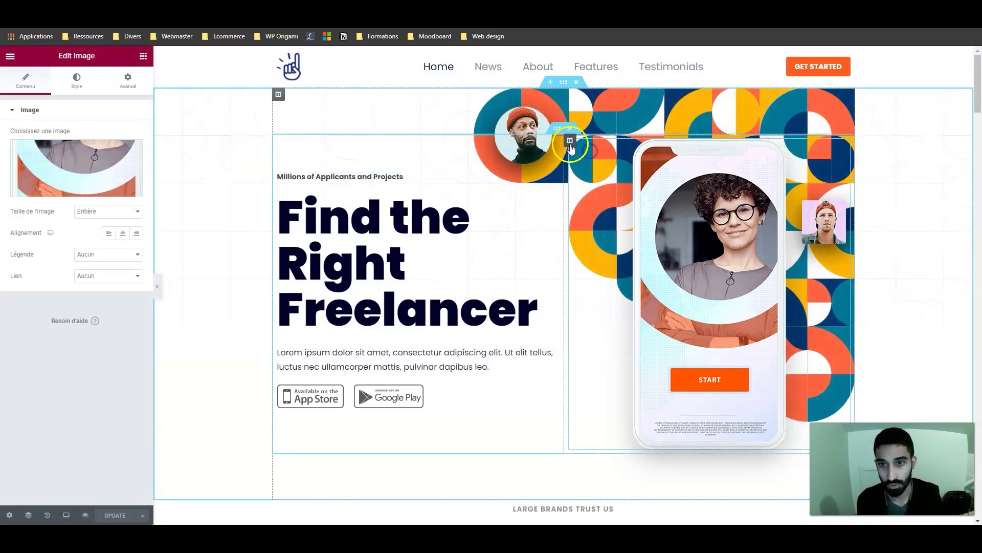
click(570, 142)
click(563, 82)
click(407, 218)
click(409, 365)
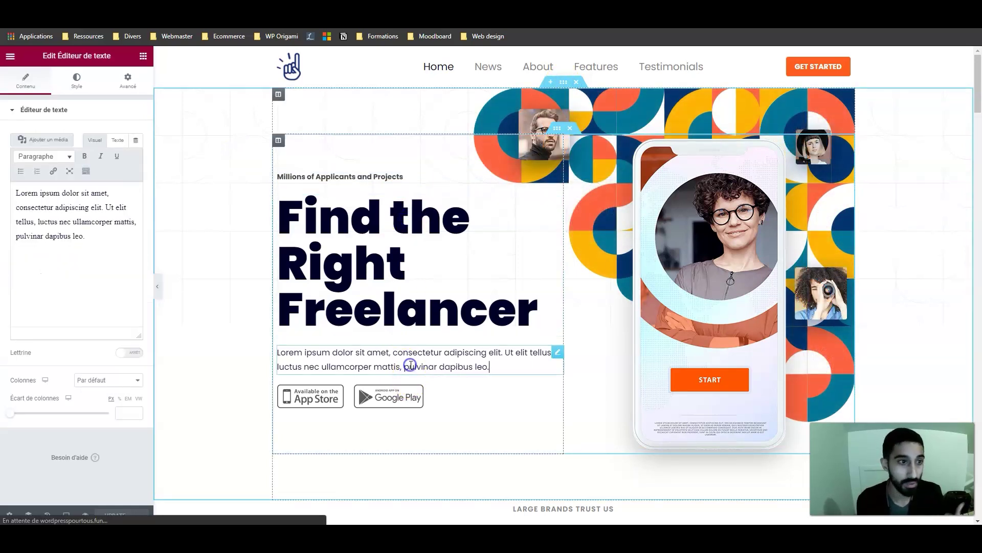
click(740, 260)
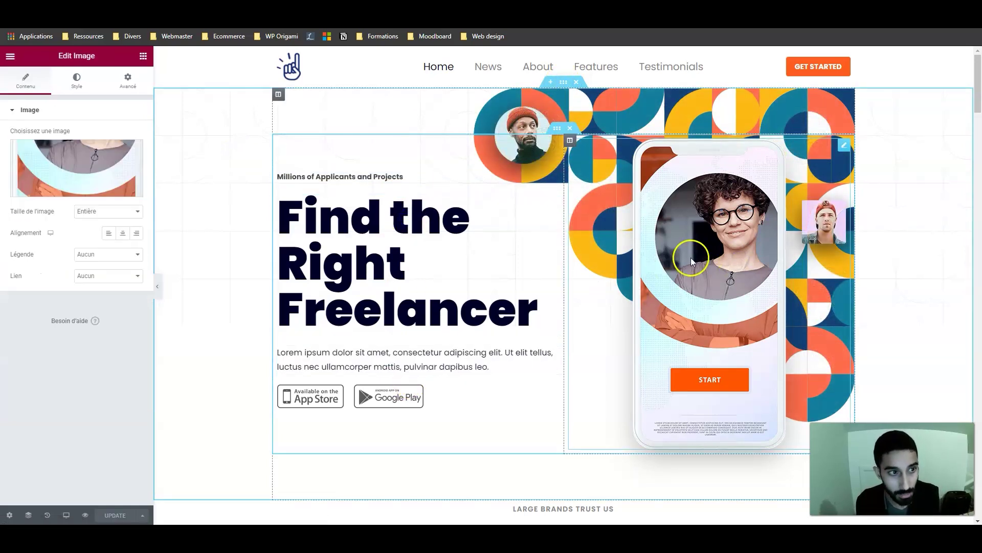
click(35, 163)
Examine the editing options of the "The Best App for Freelancers and Employers" heading and the first two image boxes
scroll(463, 210, down, 12)
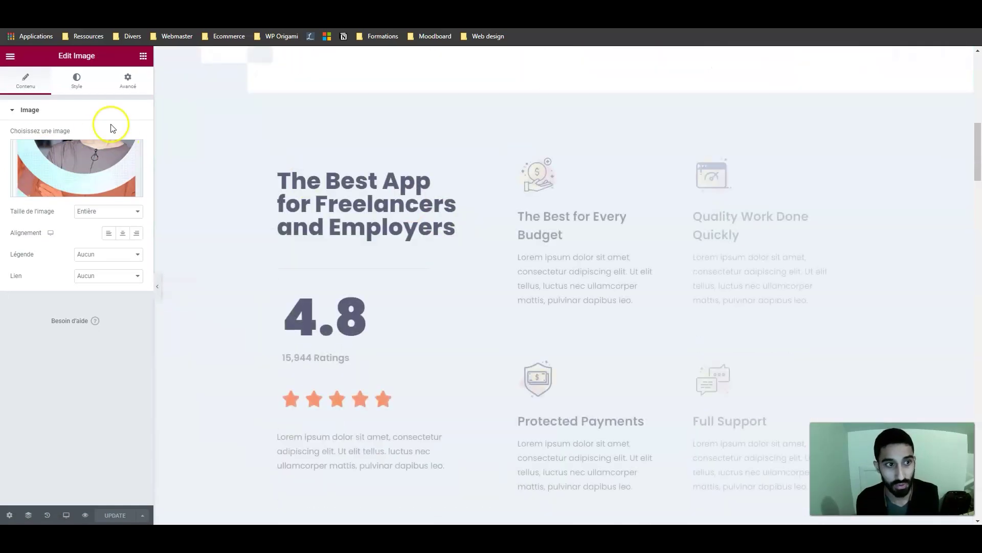
click(301, 172)
click(537, 248)
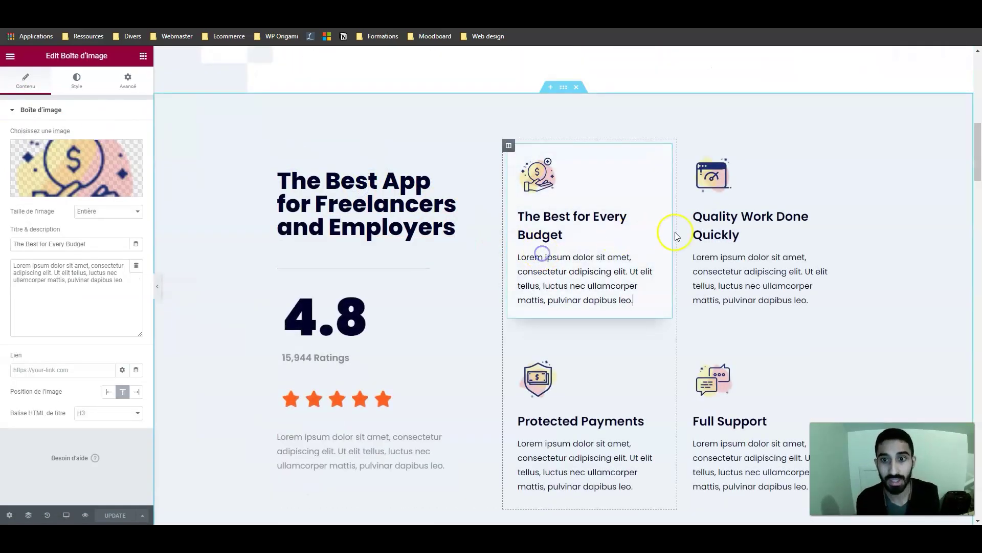
click(772, 223)
Add an empty single-column section above the "The Best App for Freelancers and Employers" section and dismiss the right-click tip
click(578, 90)
click(550, 87)
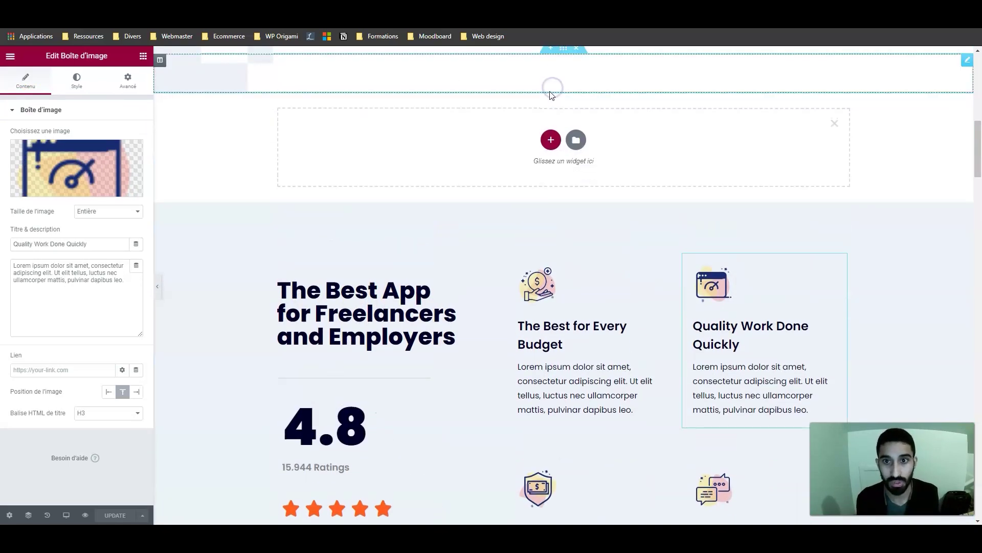
click(551, 140)
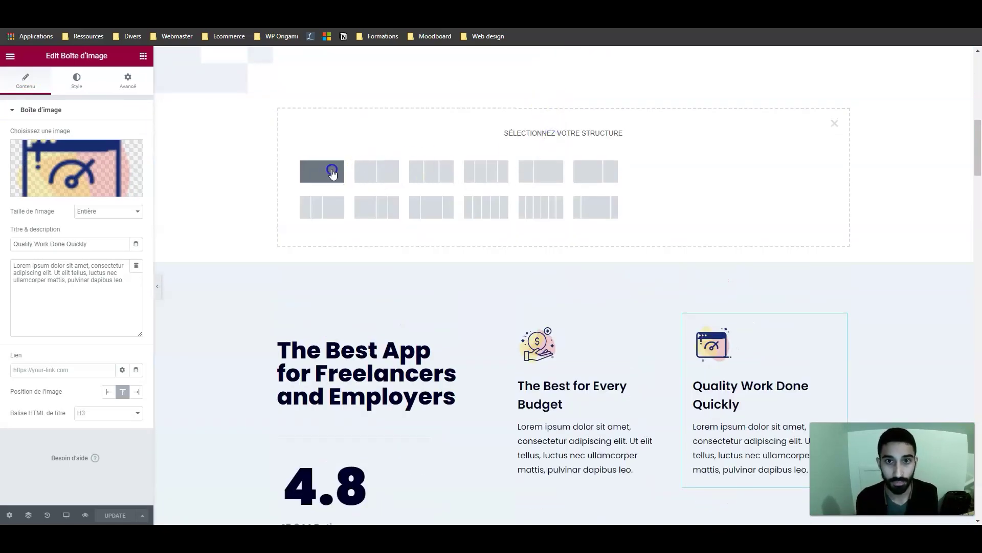
click(321, 168)
click(563, 91)
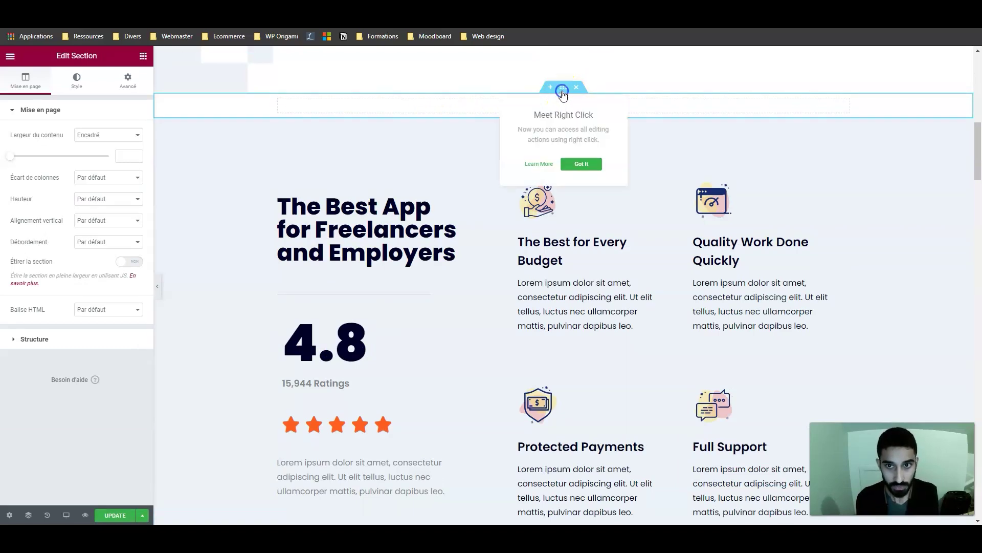
click(581, 164)
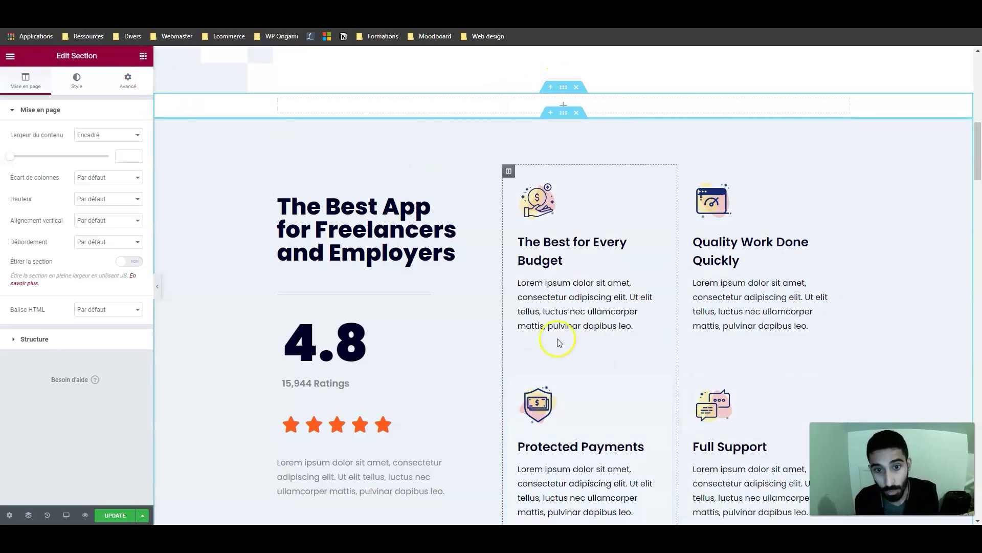
Add a Bouton widget to the new section, look over the available widgets and reopen the button's settings
click(143, 57)
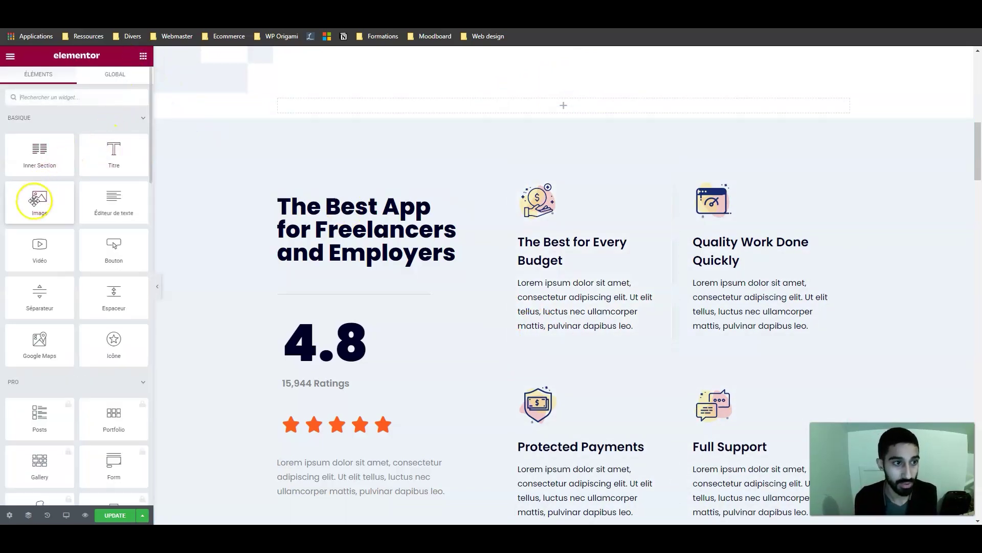
drag(112, 244, 552, 103)
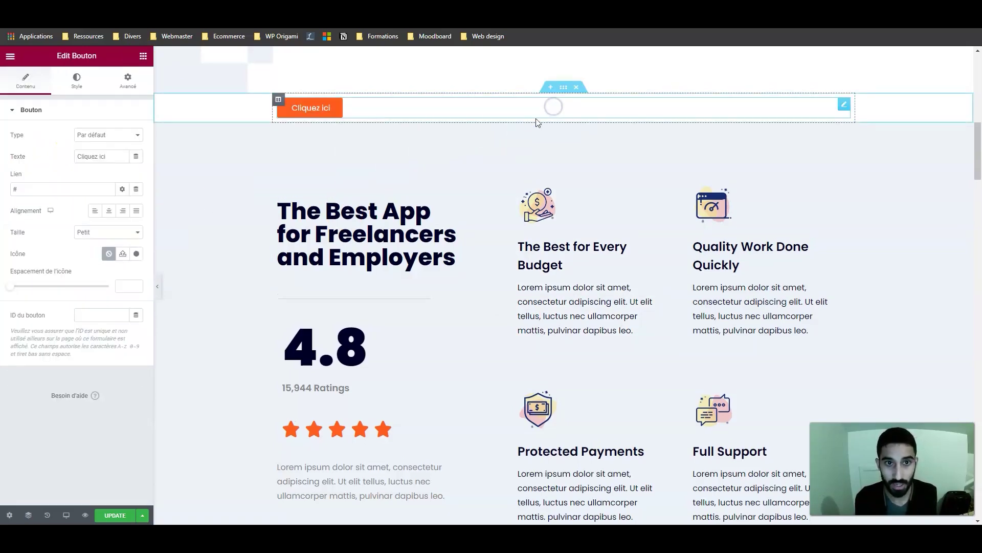
click(143, 55)
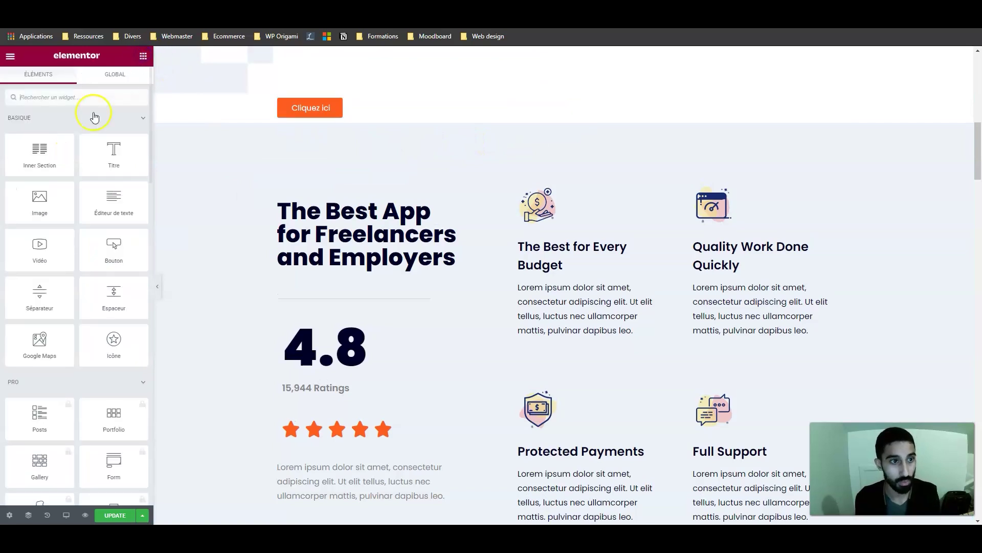
scroll(56, 185, down, 2)
scroll(61, 179, up, 2)
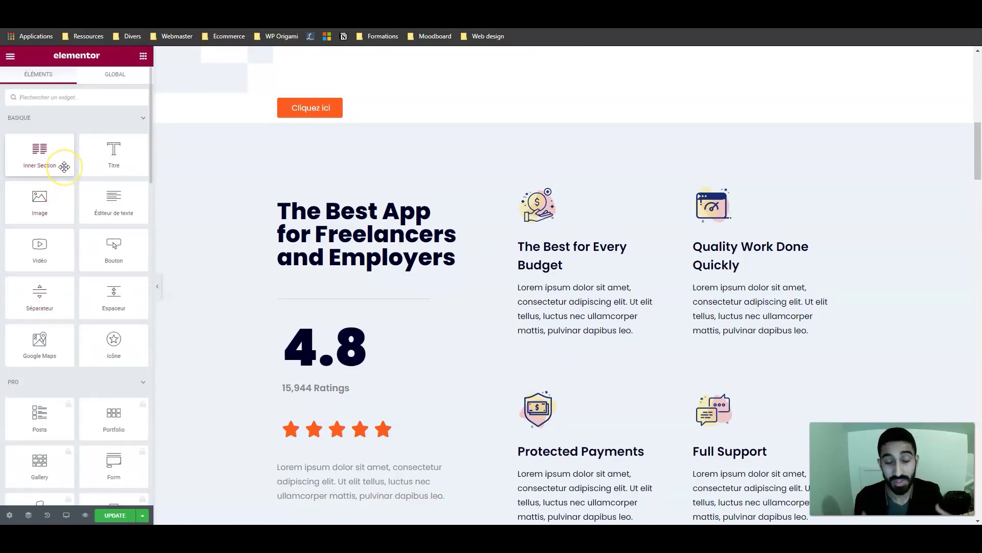
drag(68, 158, 426, 109)
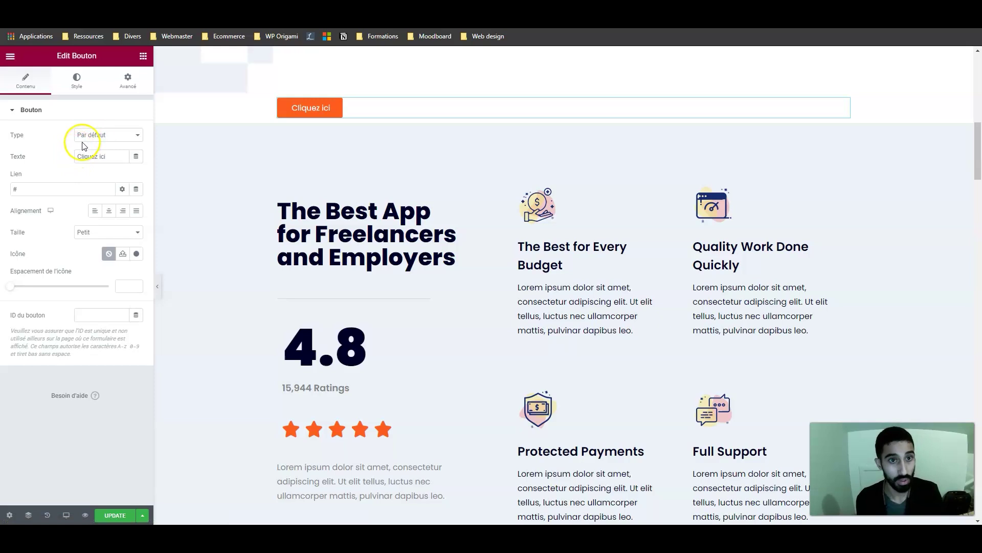
Preview the homepage in tablet and mobile sizes and open the "The Best App for Freelancers and Employers" heading for editing
scroll(357, 110, up, 1)
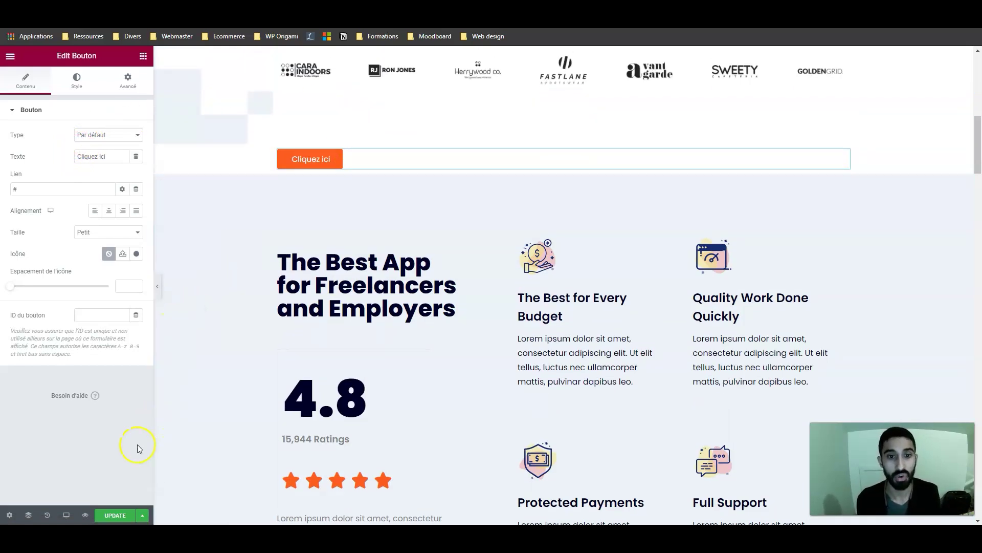
click(66, 515)
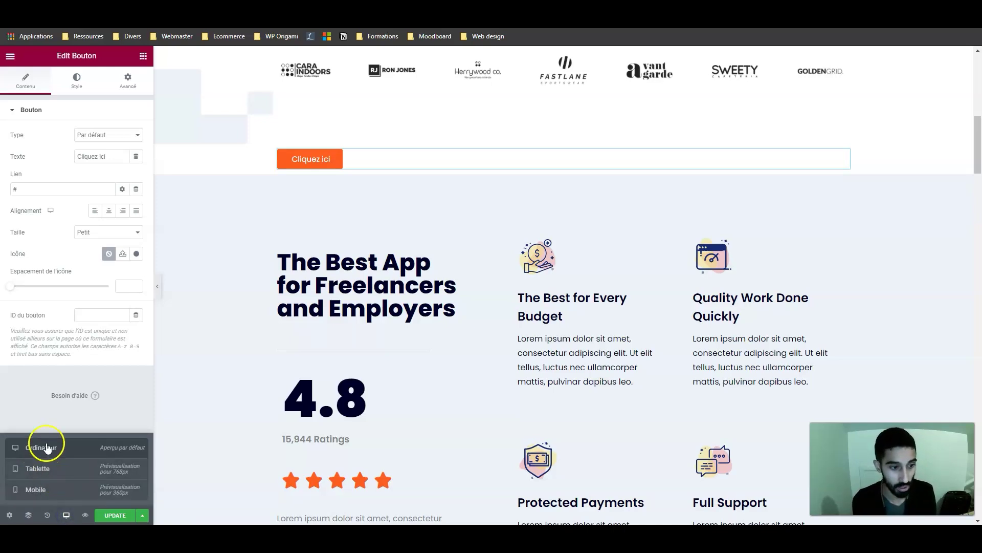
click(41, 468)
click(45, 489)
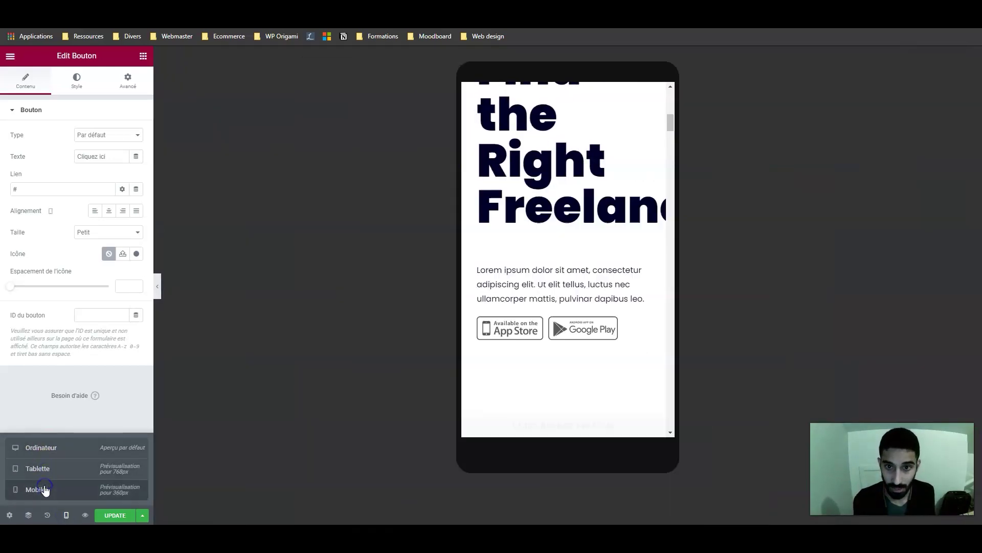
scroll(573, 151, down, 10)
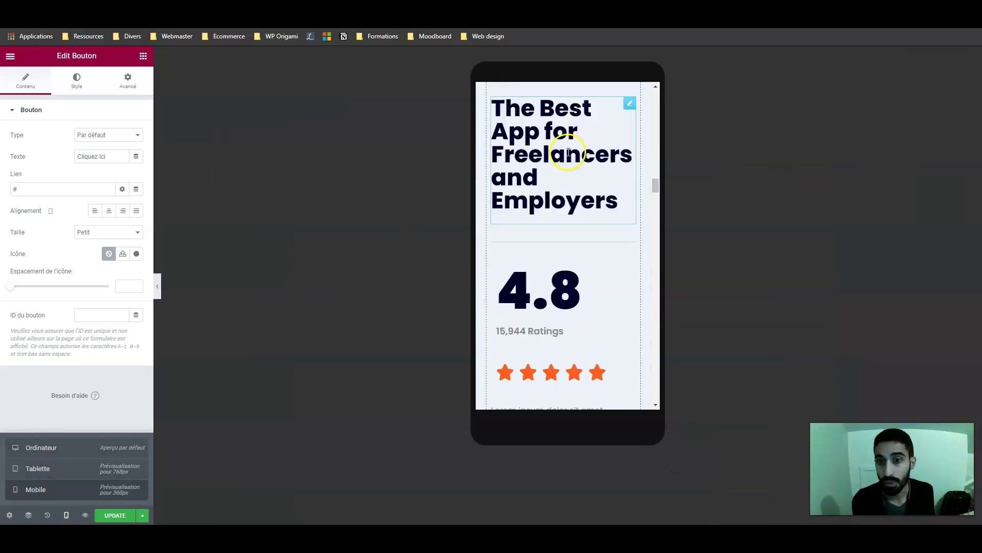
click(569, 152)
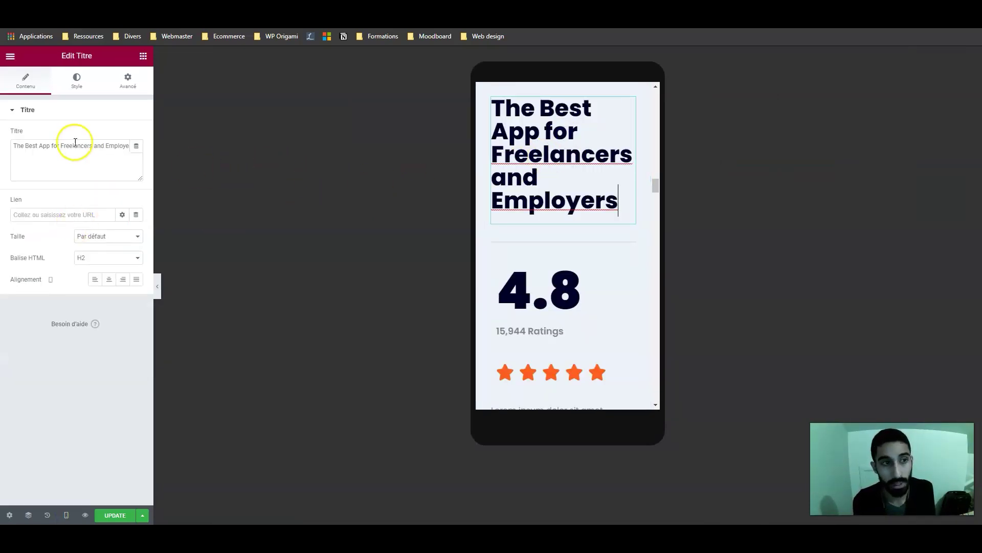
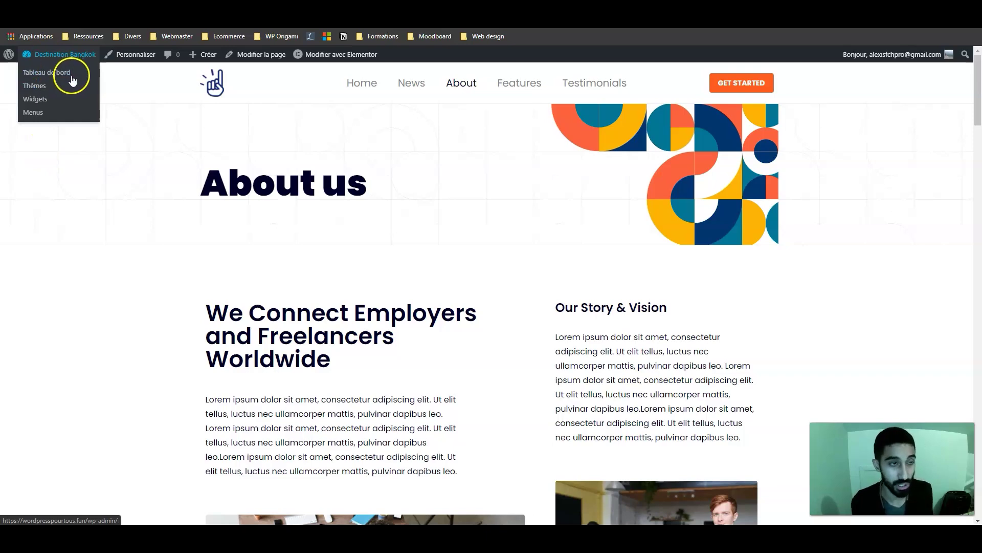
Check the list of all WordPress pages and review the live homepage from the footer back up to the hero
click(37, 174)
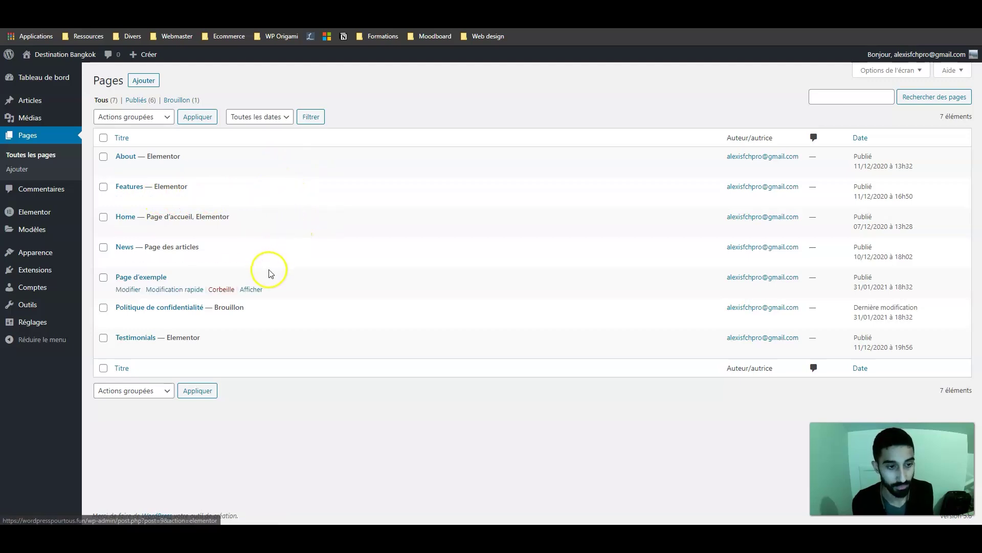
click(48, 72)
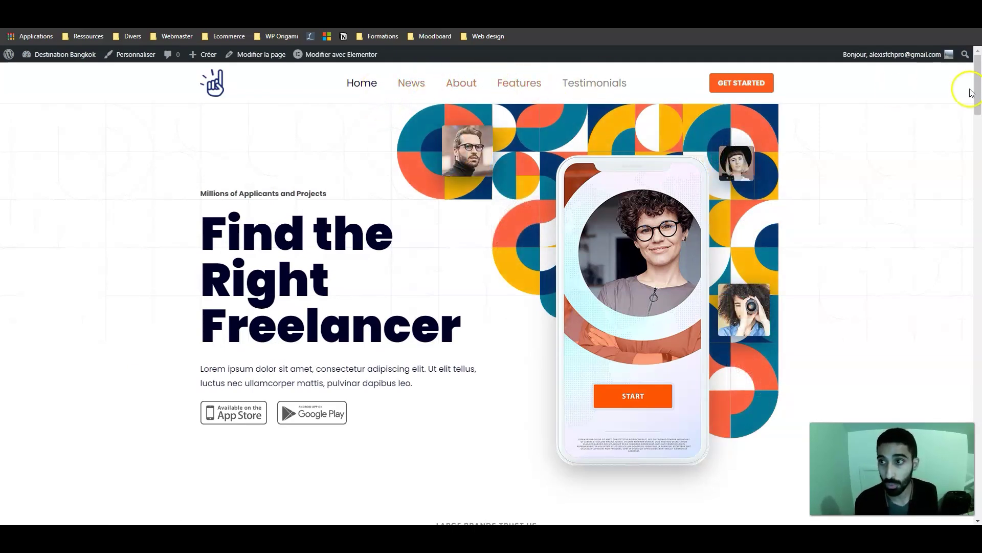
drag(978, 84, 978, 493)
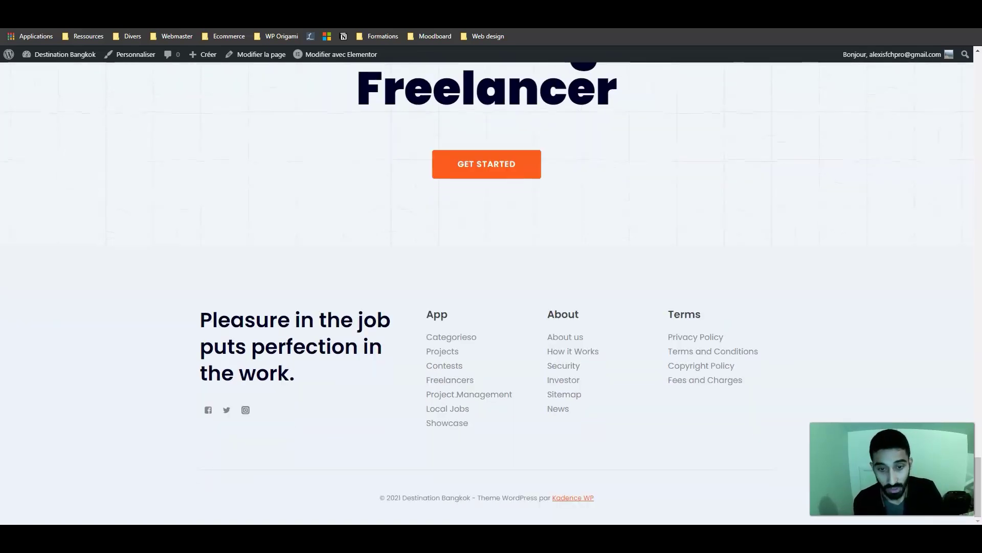
scroll(632, 373, up, 20)
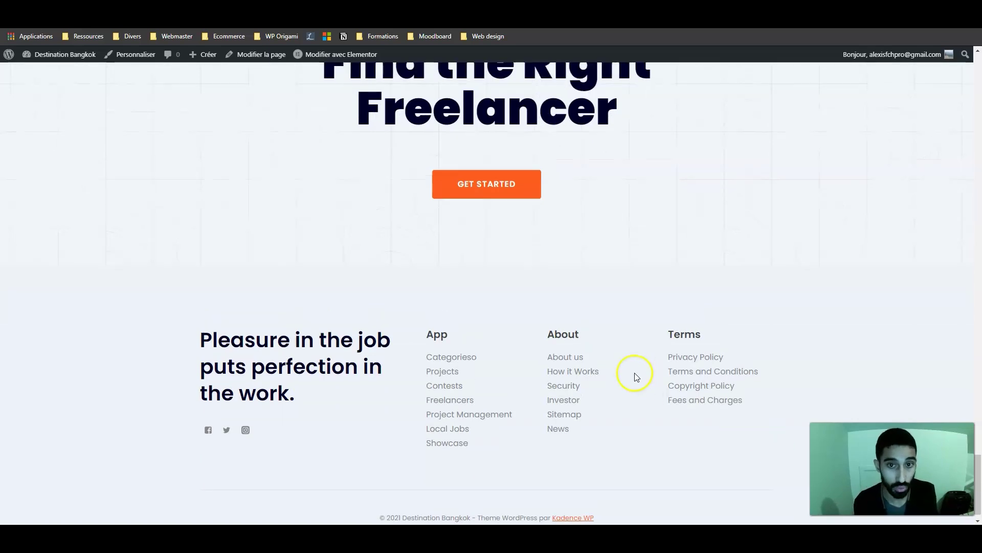
scroll(527, 256, up, 7)
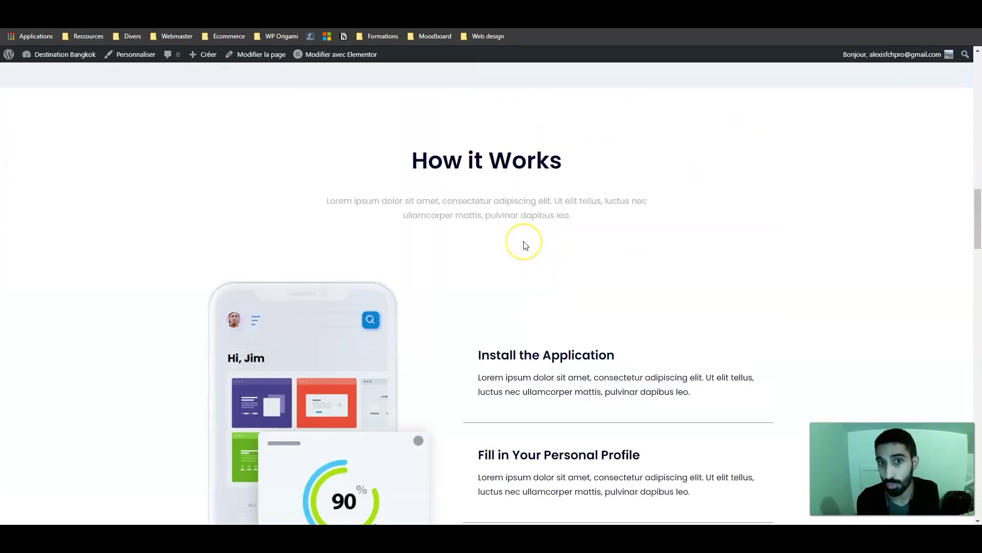
scroll(520, 236, up, 5)
scroll(520, 236, up, 12)
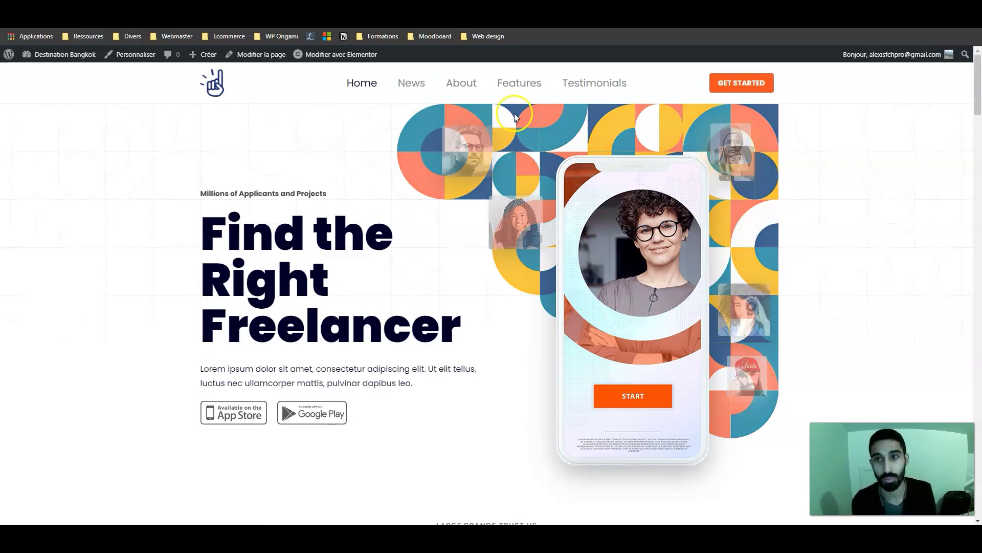
click(502, 84)
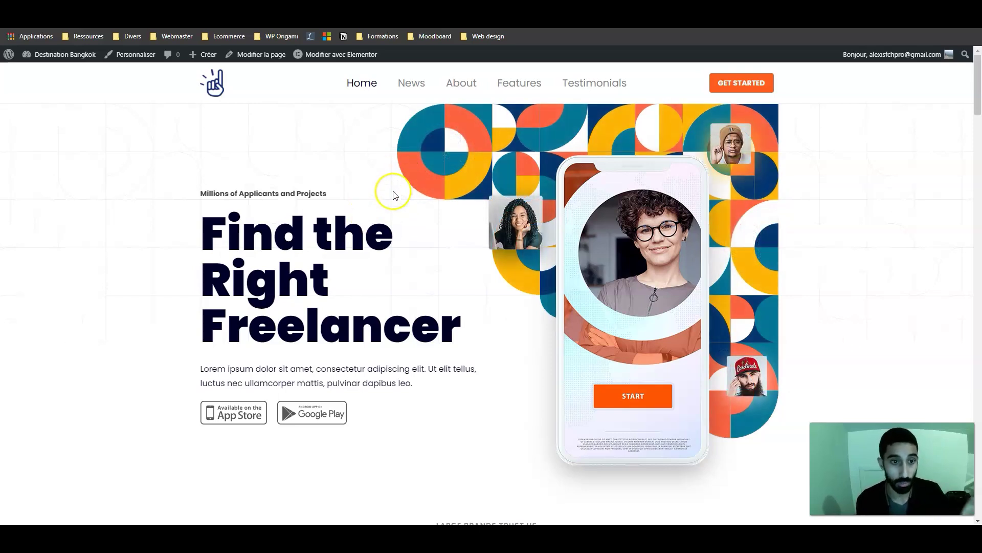
scroll(551, 247, down, 3)
scroll(487, 256, up, 3)
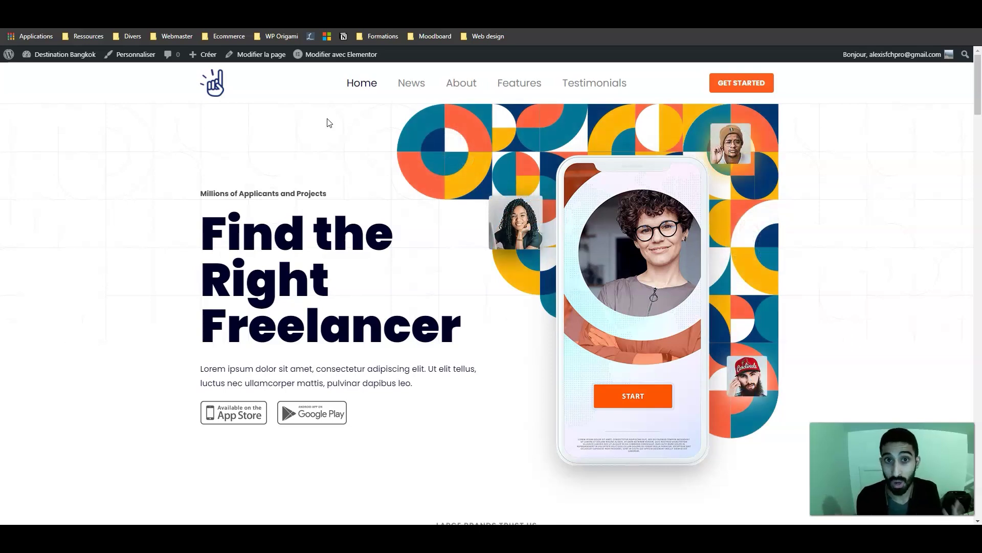
click(328, 122)
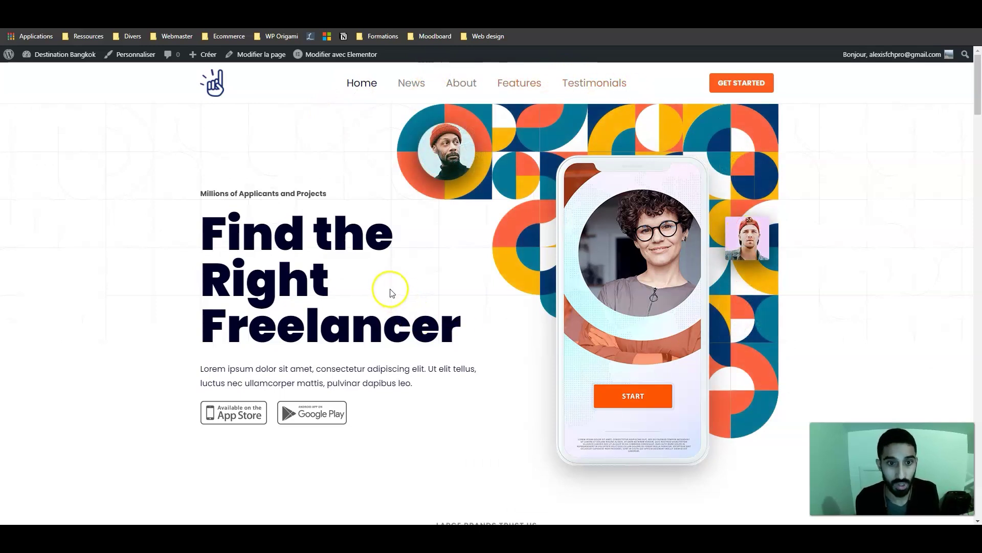
scroll(368, 271, down, 2)
scroll(353, 246, up, 2)
scroll(350, 236, down, 1)
scroll(350, 236, up, 1)
Review the live homepage's "Cliquez ici" button, app features, "How it Works" and brand logo sections
scroll(339, 235, down, 10)
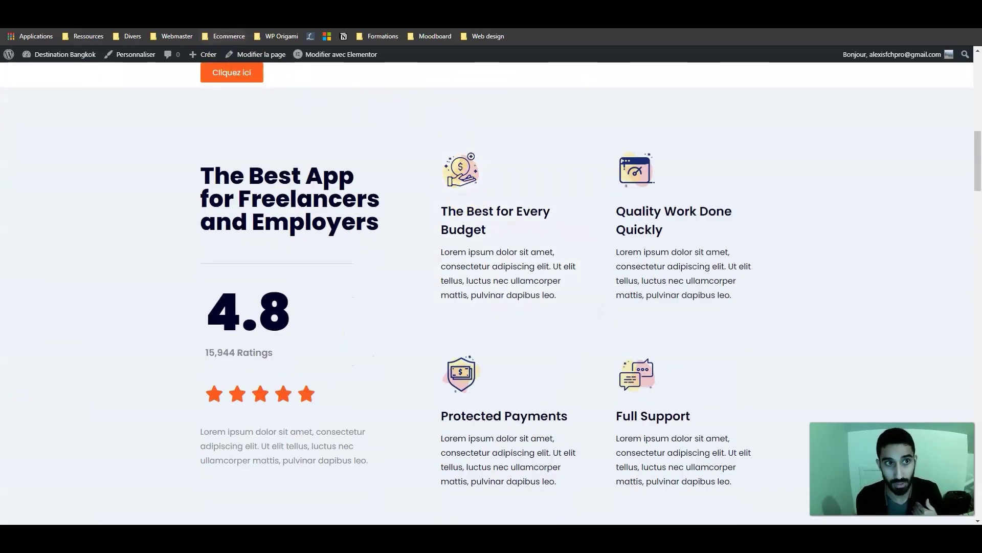
scroll(377, 170, down, 3)
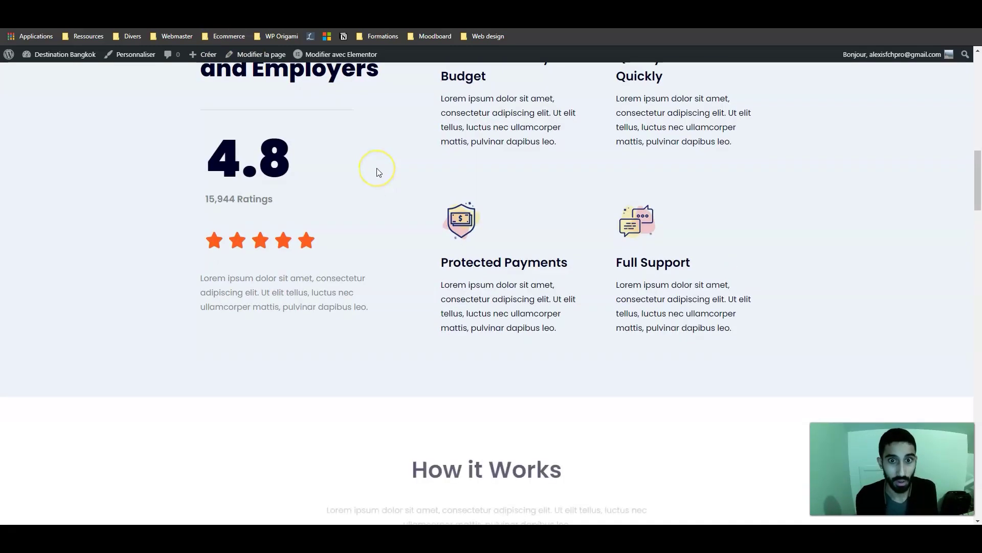
scroll(376, 171, down, 7)
scroll(374, 169, up, 3)
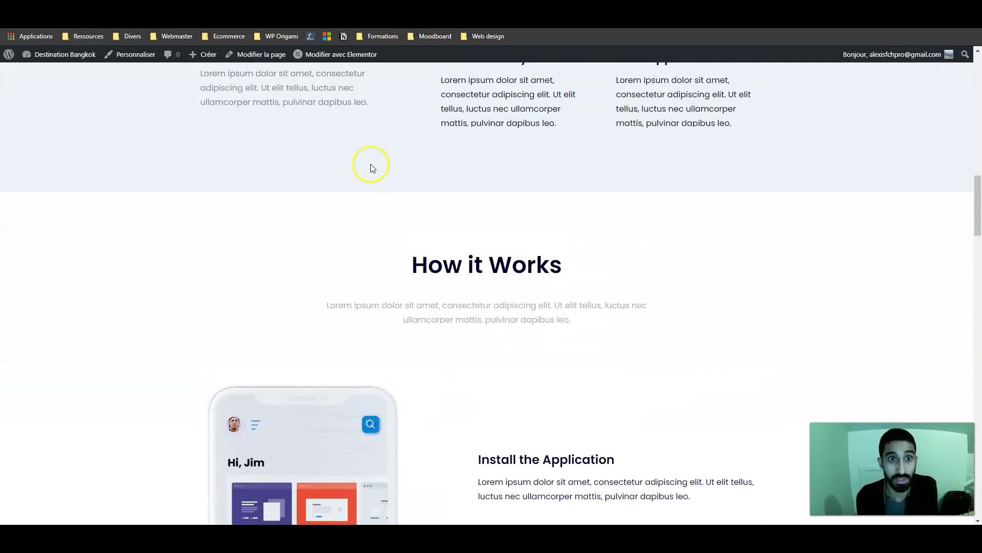
scroll(372, 168, up, 2)
mouse_move(351, 59)
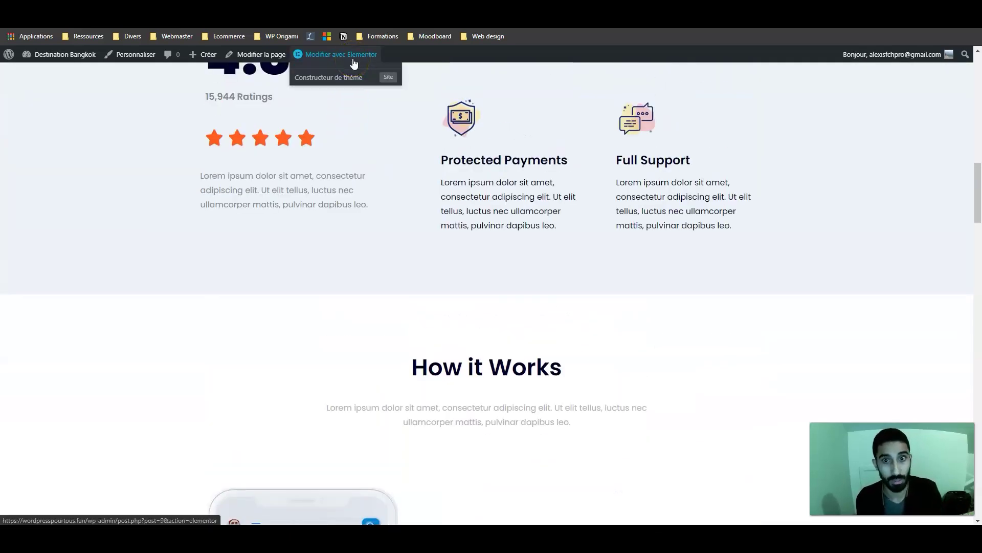
scroll(402, 138, up, 6)
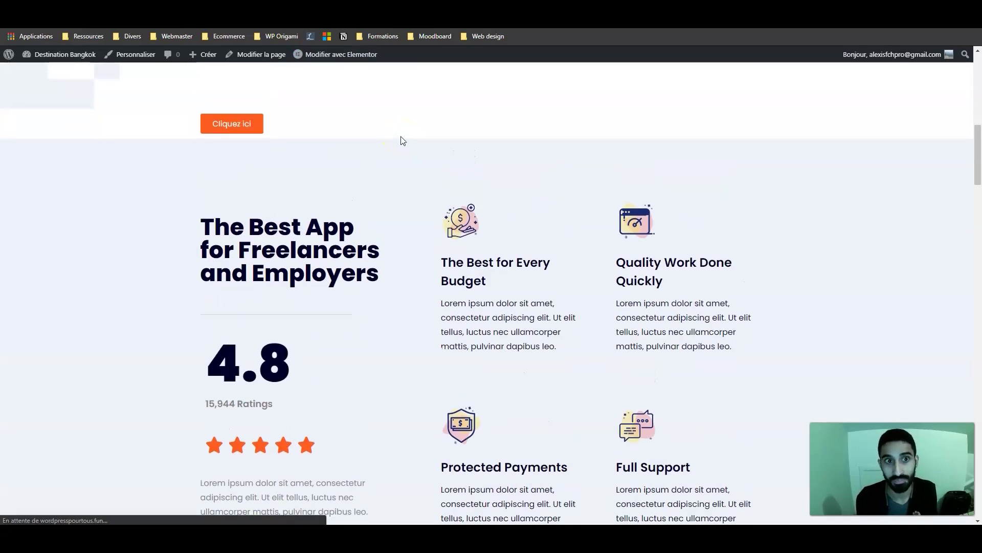
scroll(402, 141, up, 2)
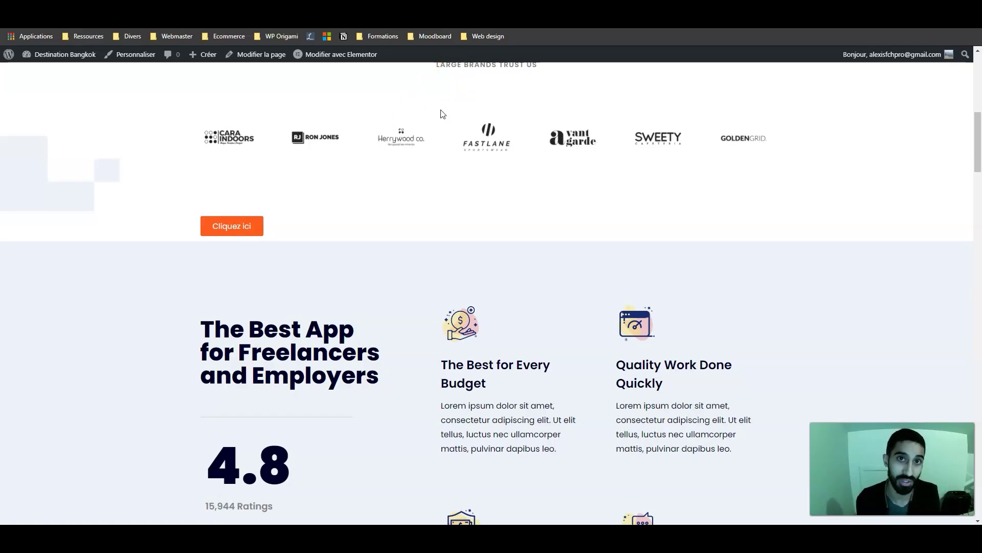
scroll(434, 108, up, 9)
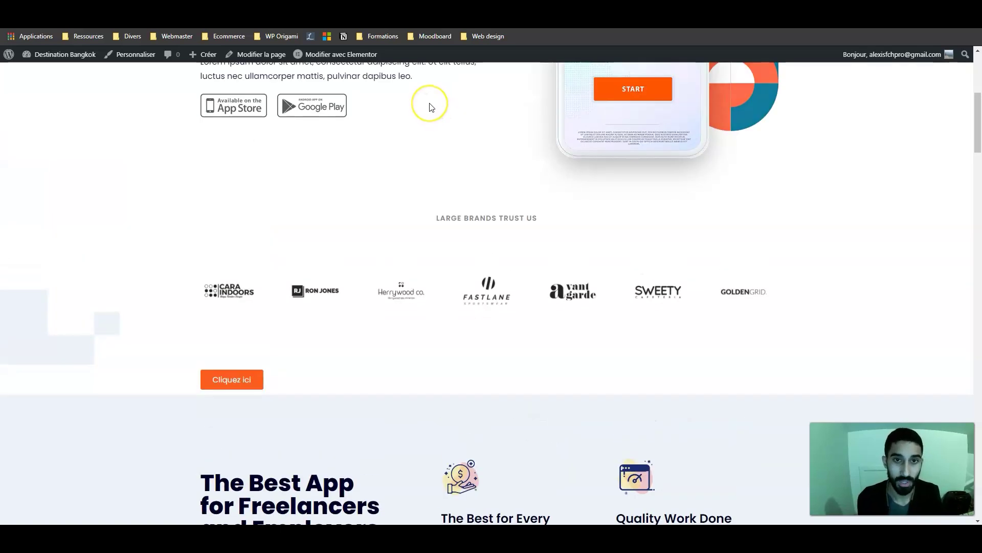